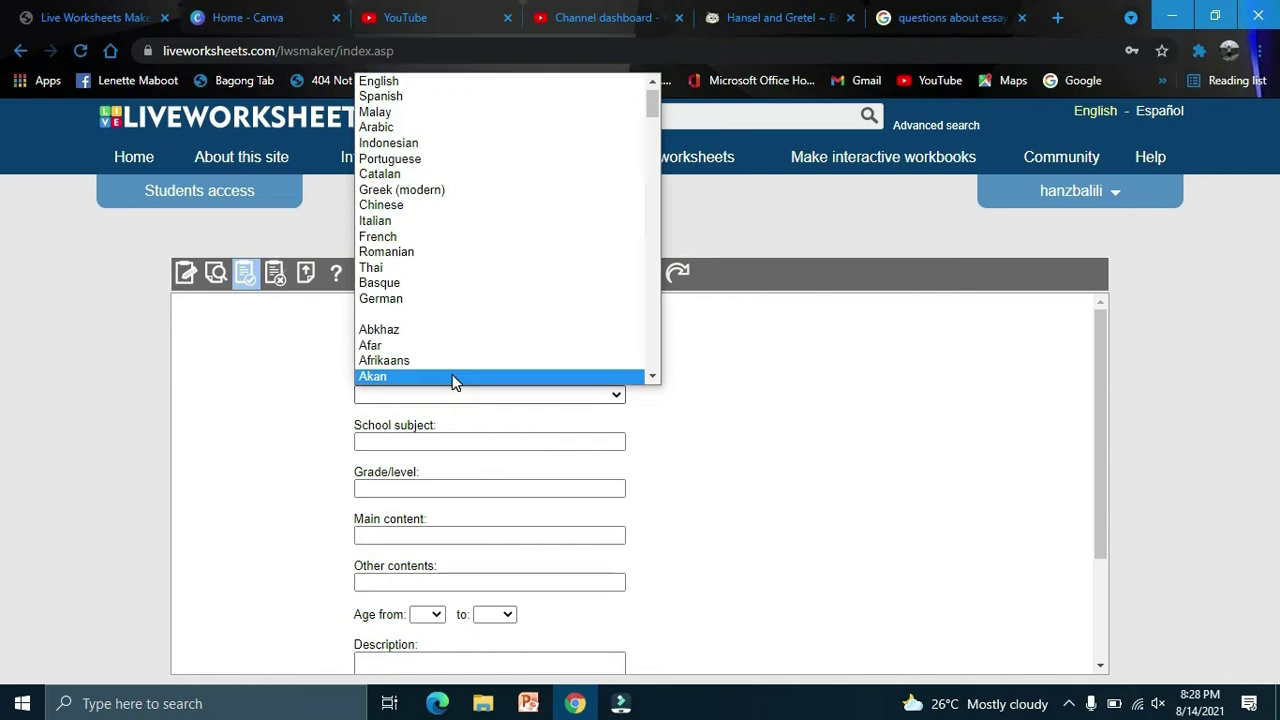
Set the worksheet's language to English, school subject to Health Education, grade to 3 and main content to Game.
click(452, 374)
click(440, 441)
text(Health Education)
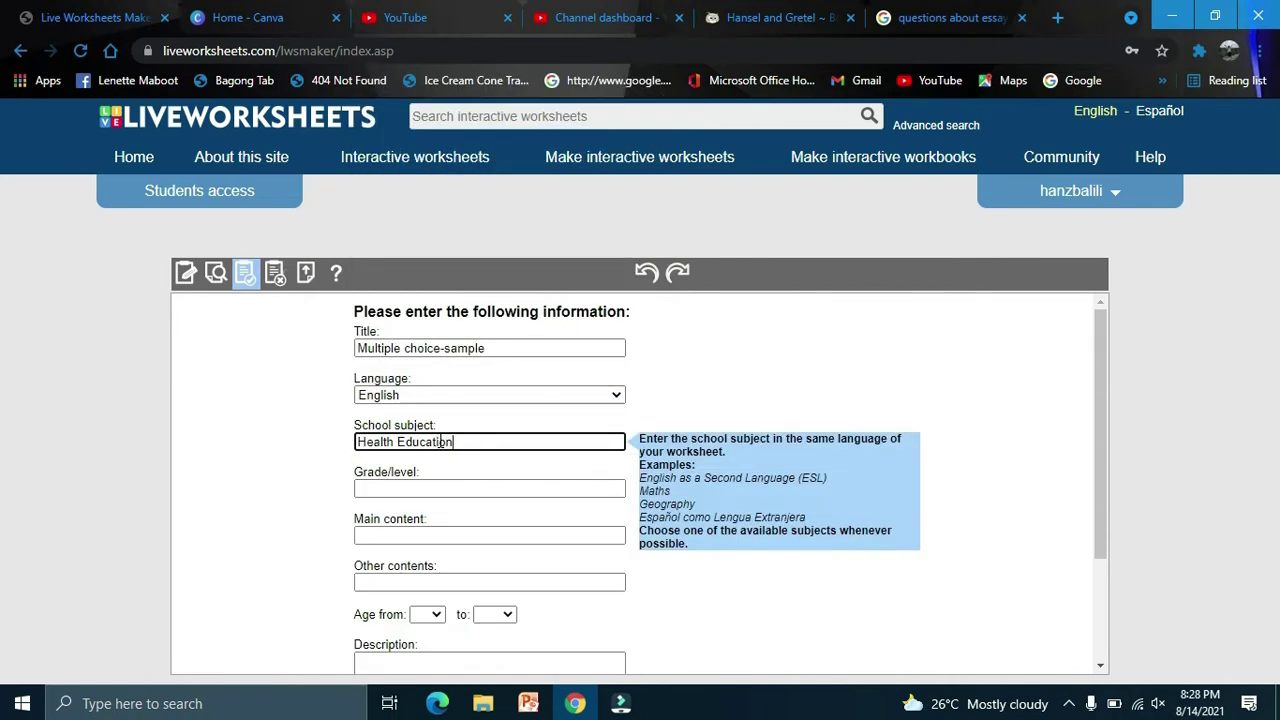
click(433, 489)
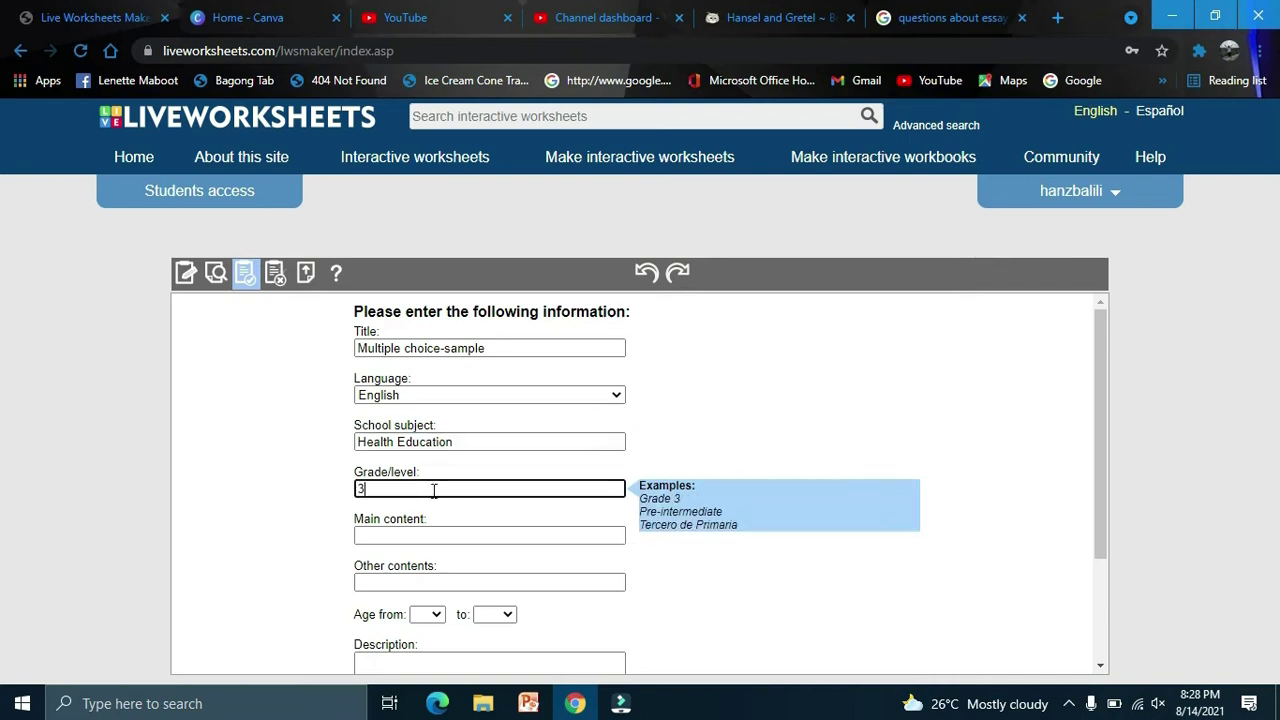
click(420, 532)
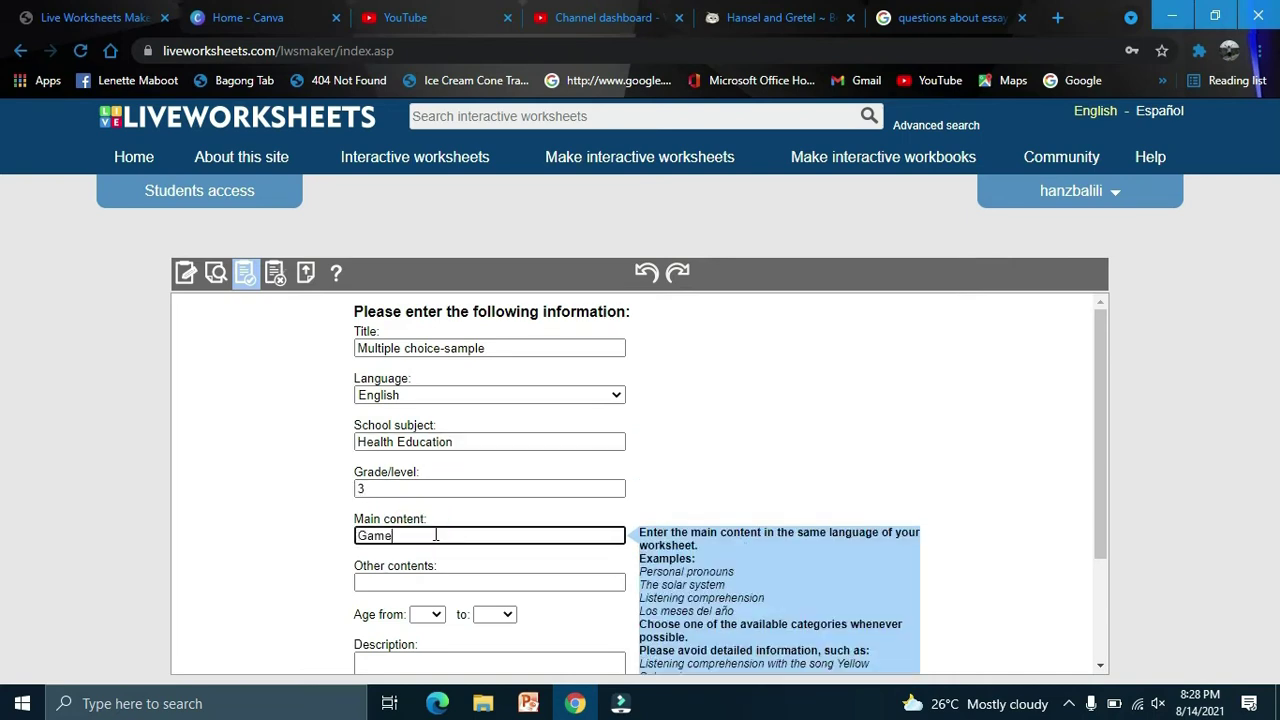
Set the age range from 6 to 9, describe the worksheet as "just a sample", and save the information.
scroll(470, 560, down, 2)
click(508, 466)
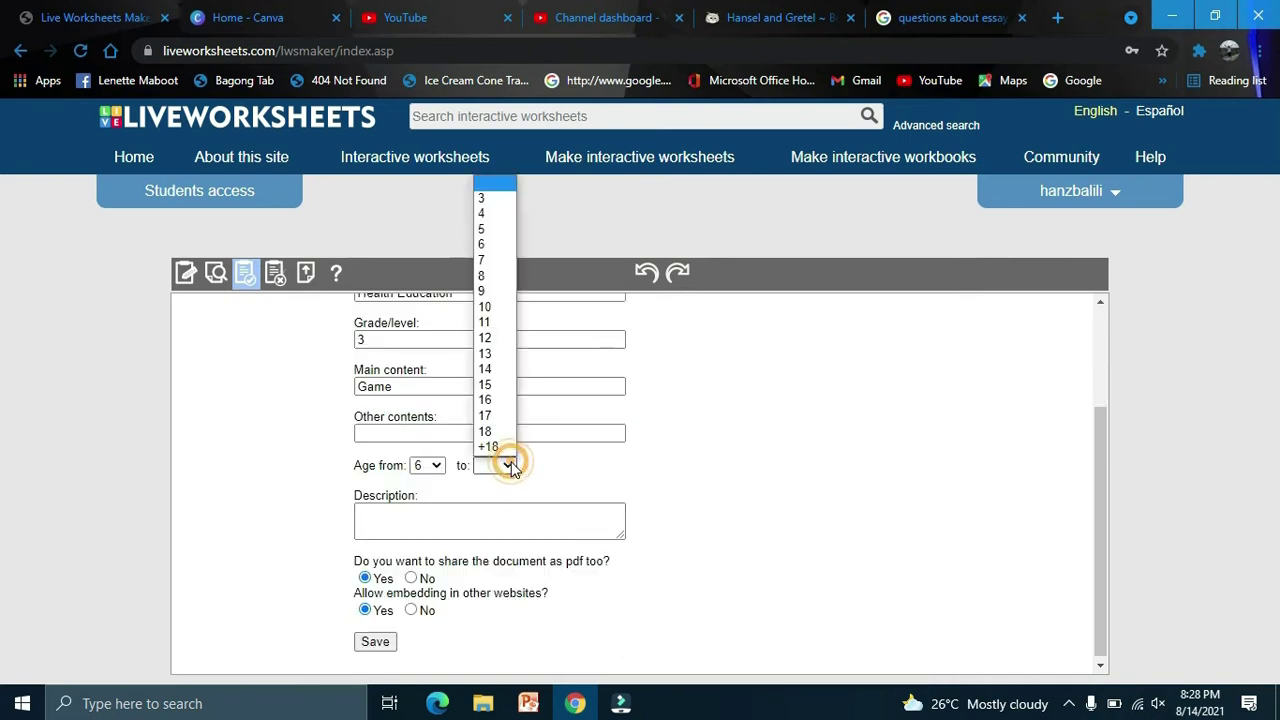
click(482, 291)
click(454, 512)
text(just a sample)
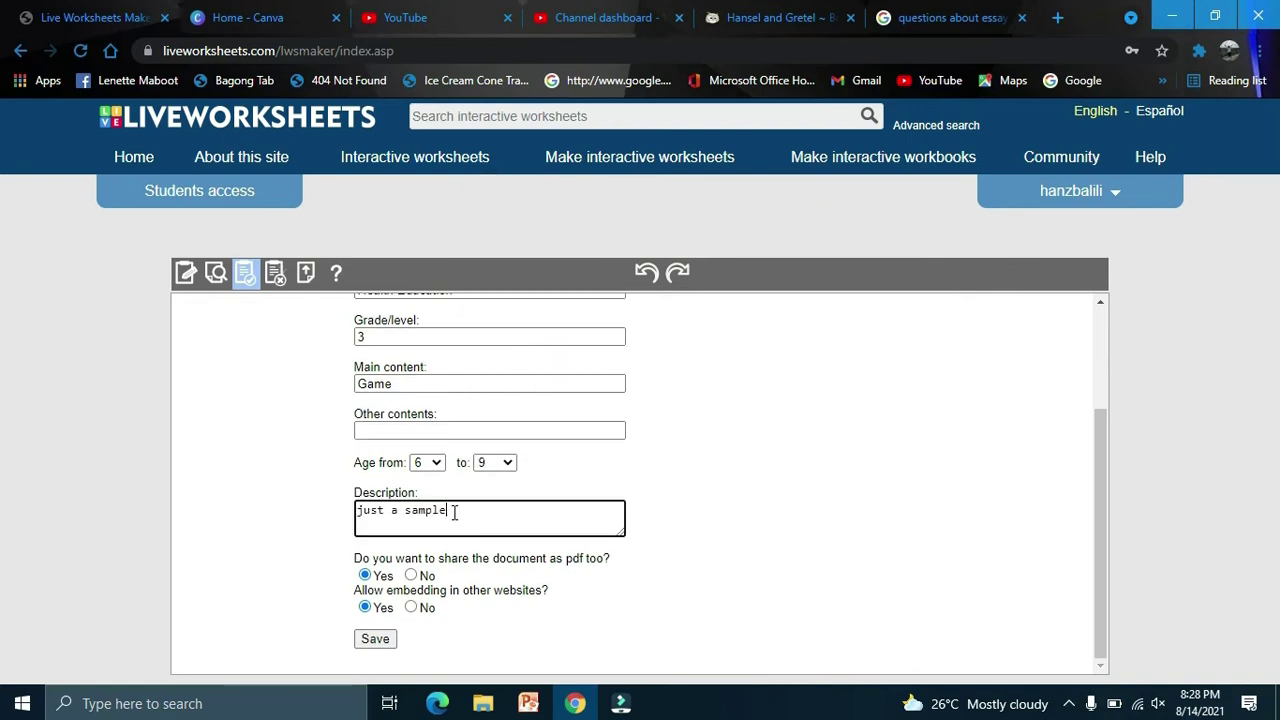
click(375, 639)
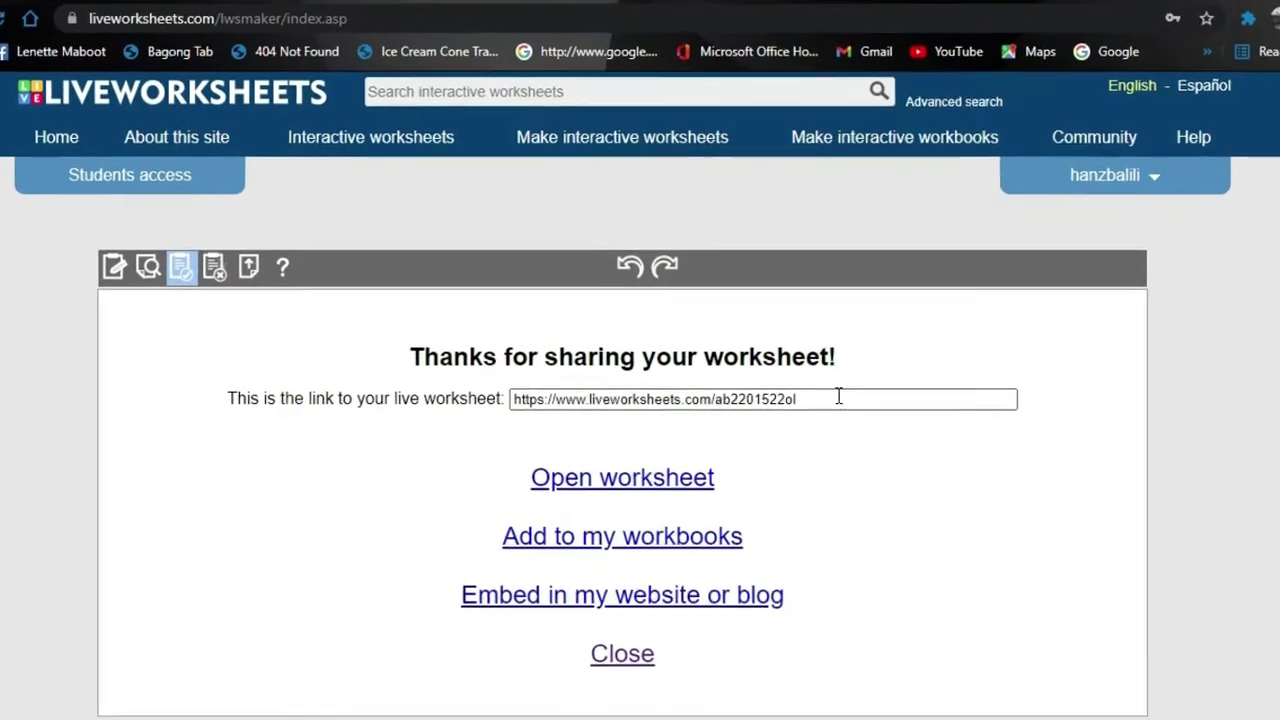
Select the whole shareable link of the live worksheet and close the sharing page.
click(838, 398)
key(ctrl+a)
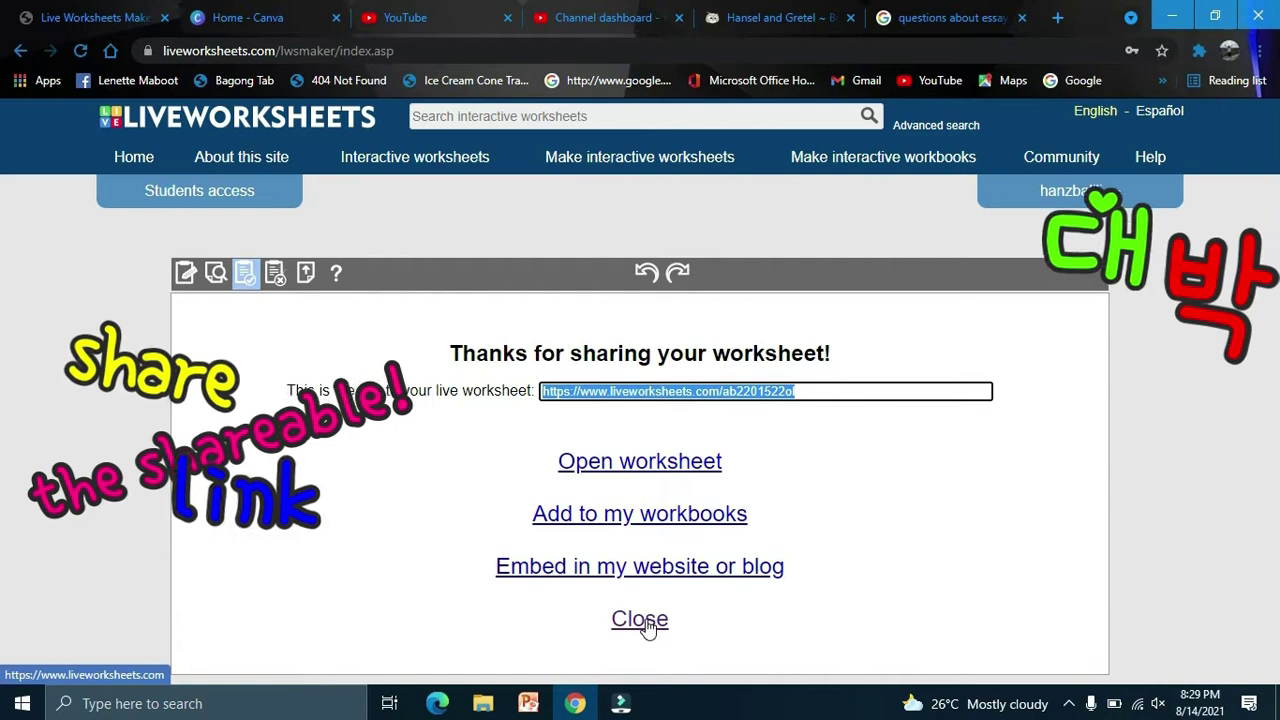
click(647, 622)
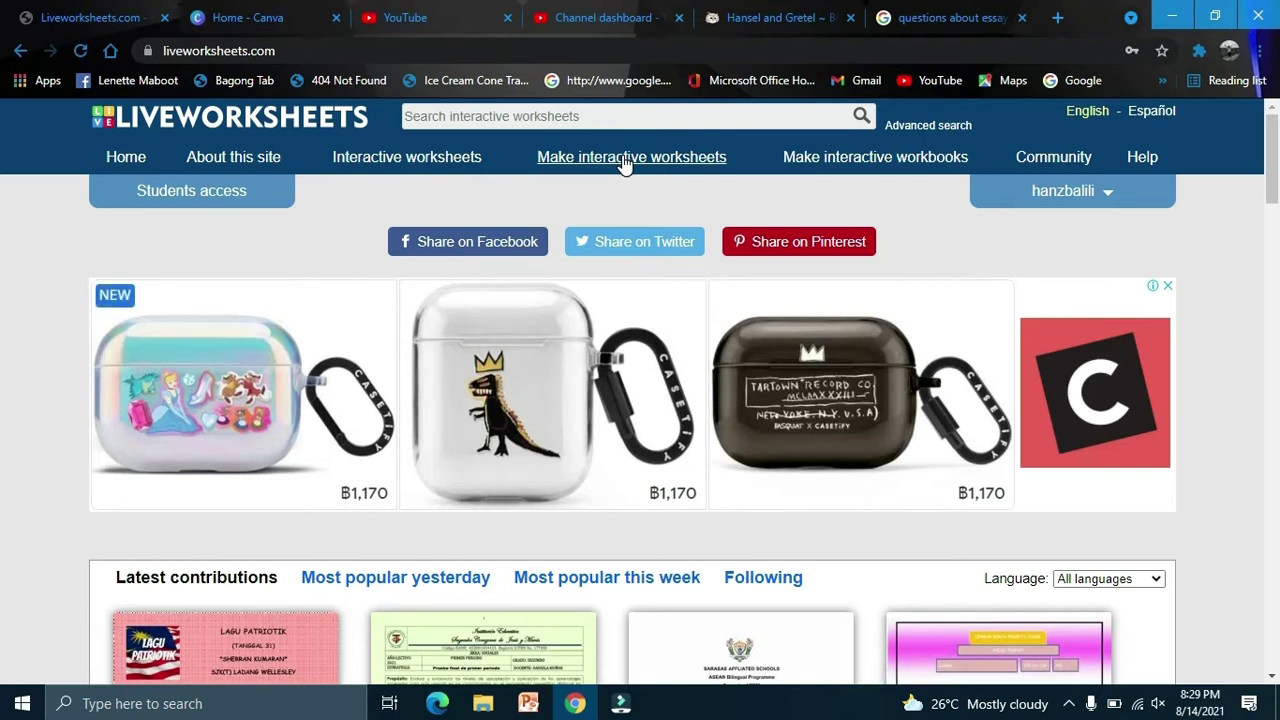
Start a new interactive worksheet and upload the file Exercise unit 3.pdf.
click(624, 160)
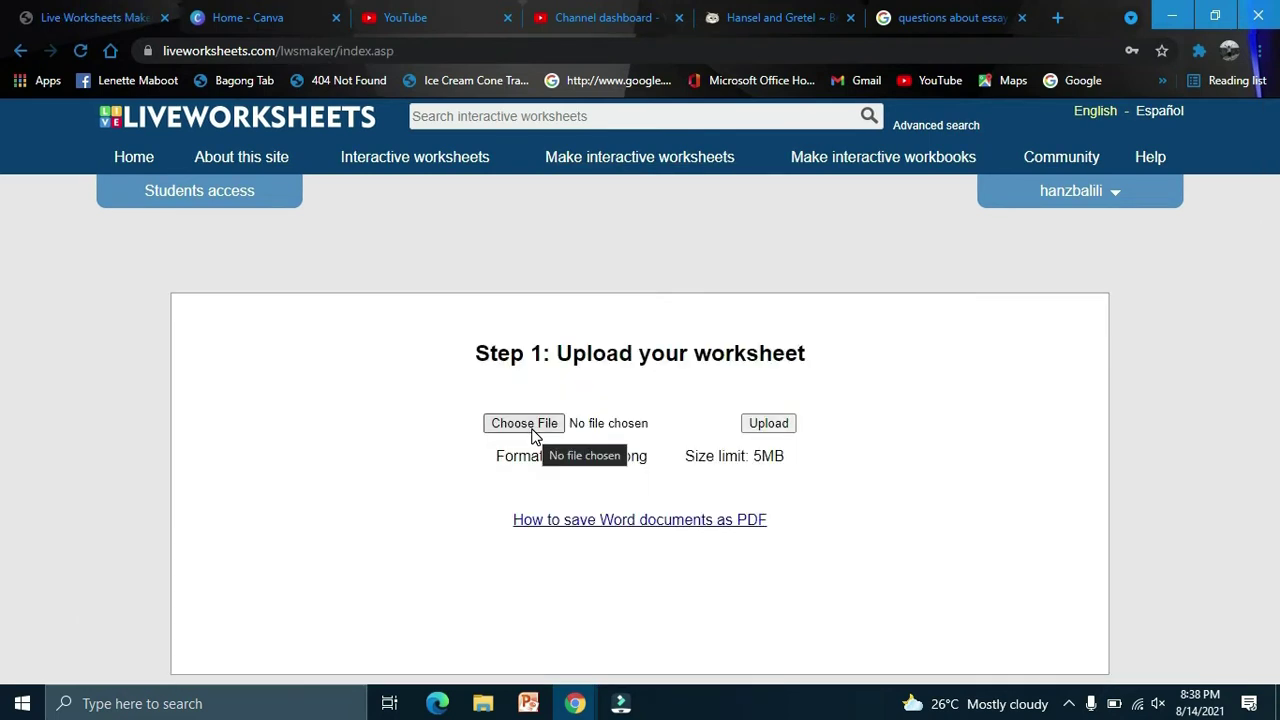
click(528, 424)
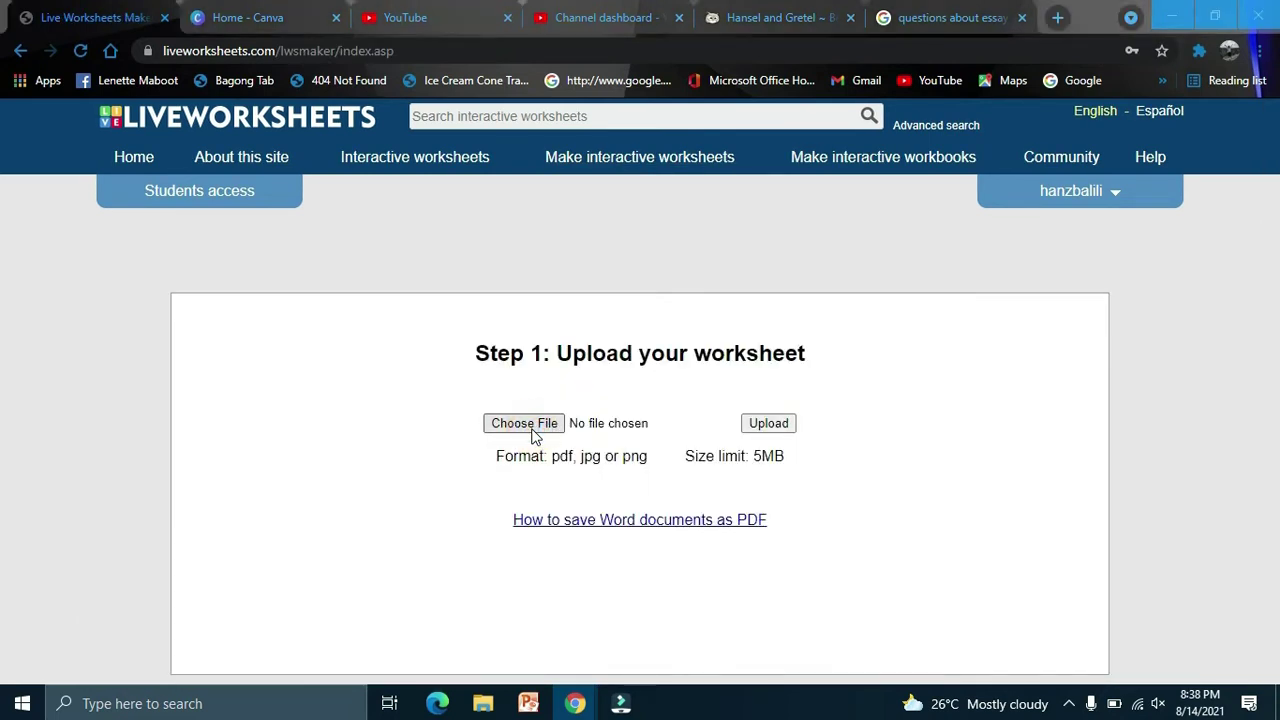
double_click(300, 138)
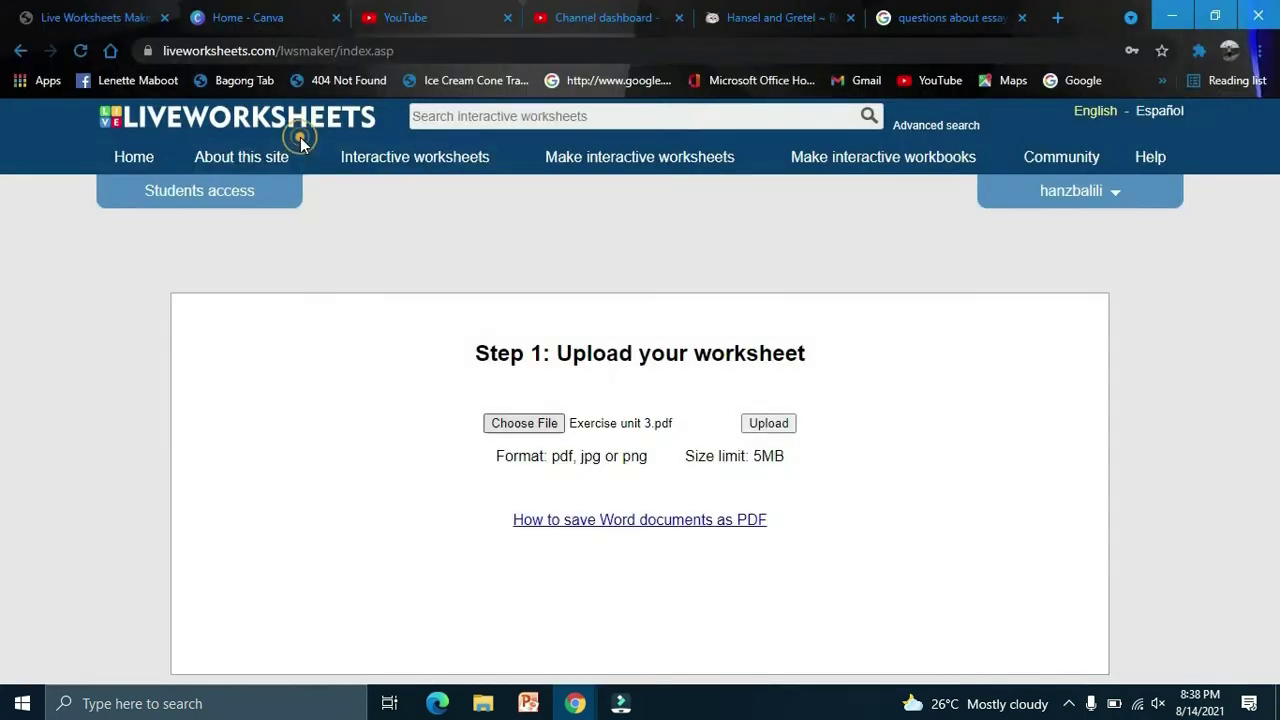
click(768, 424)
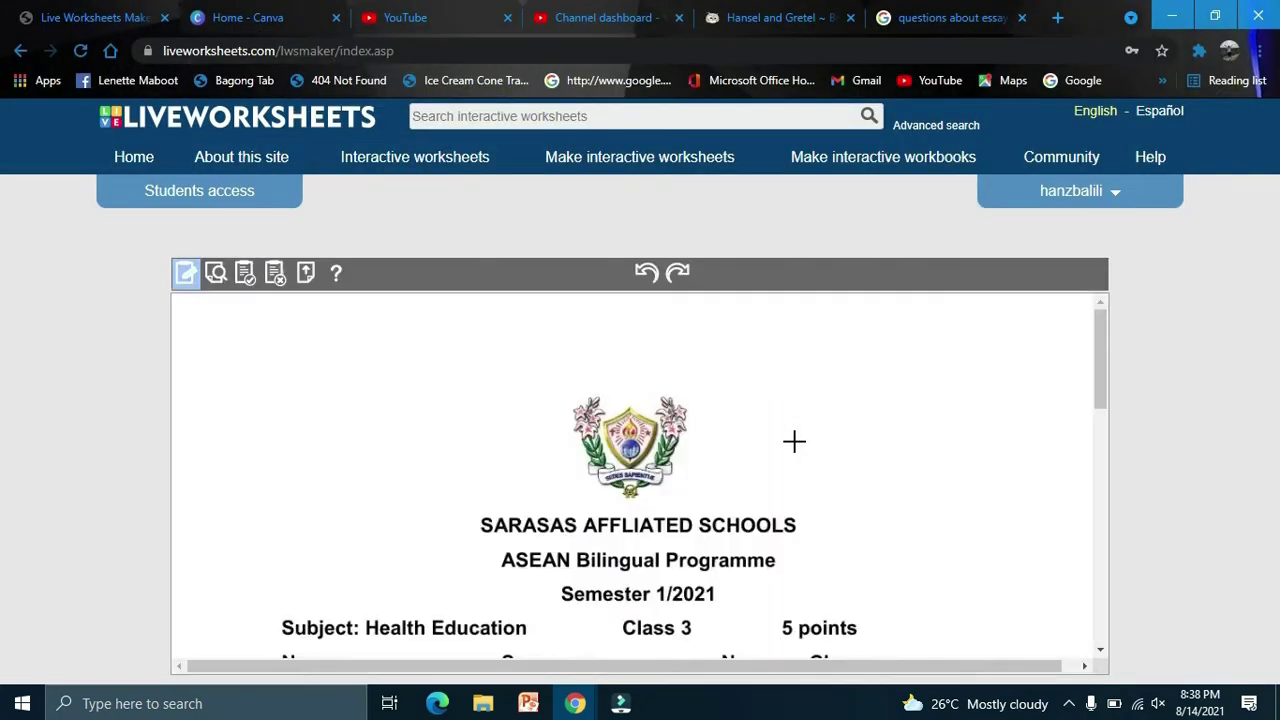
Draw a field over the "table tennis" label below the pictures and enter the code drag: 1.
scroll(794, 440, down, 5)
scroll(795, 440, down, 3)
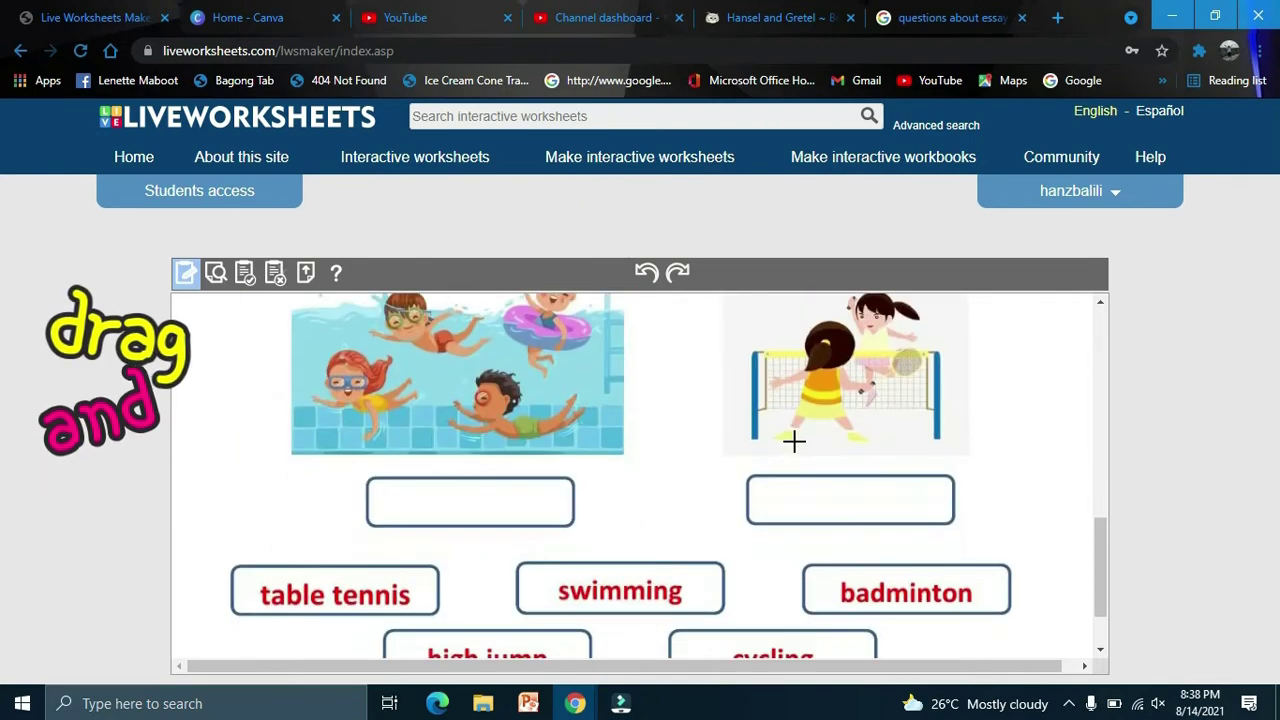
scroll(750, 420, down, 1)
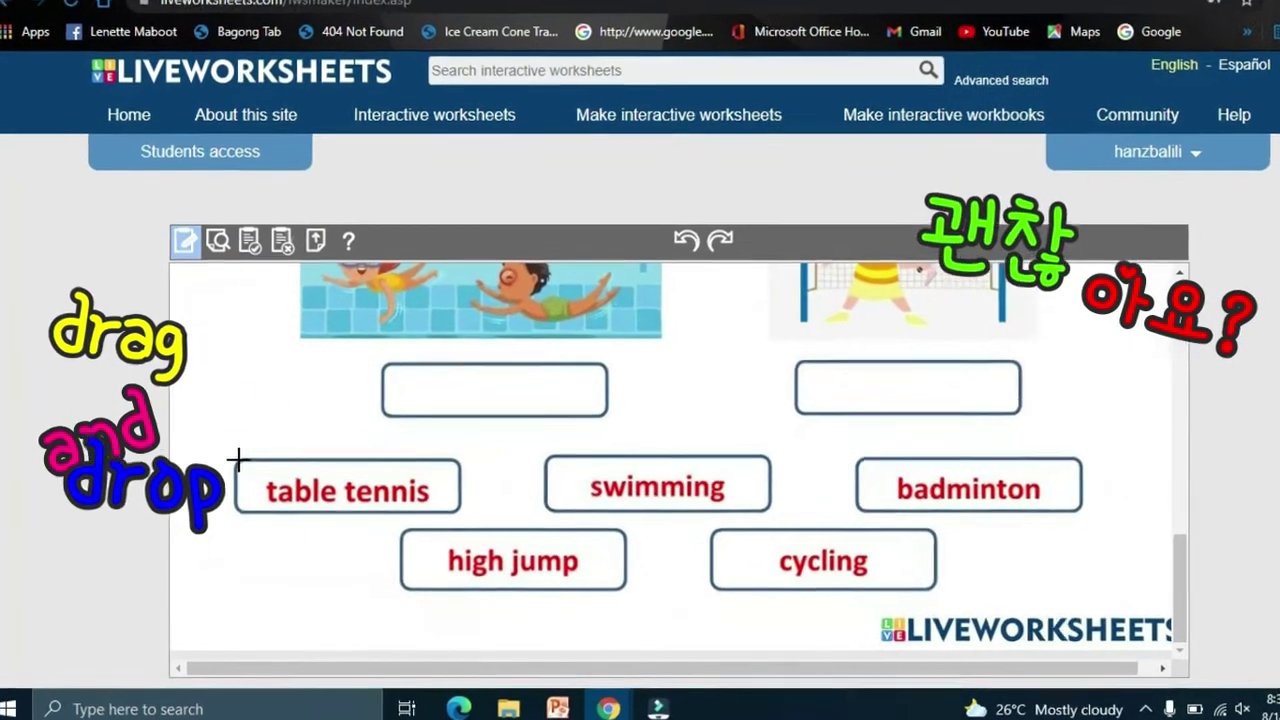
mouse_move(256, 478)
mouse_down()
mouse_move(426, 507)
mouse_move(468, 494)
mouse_up()
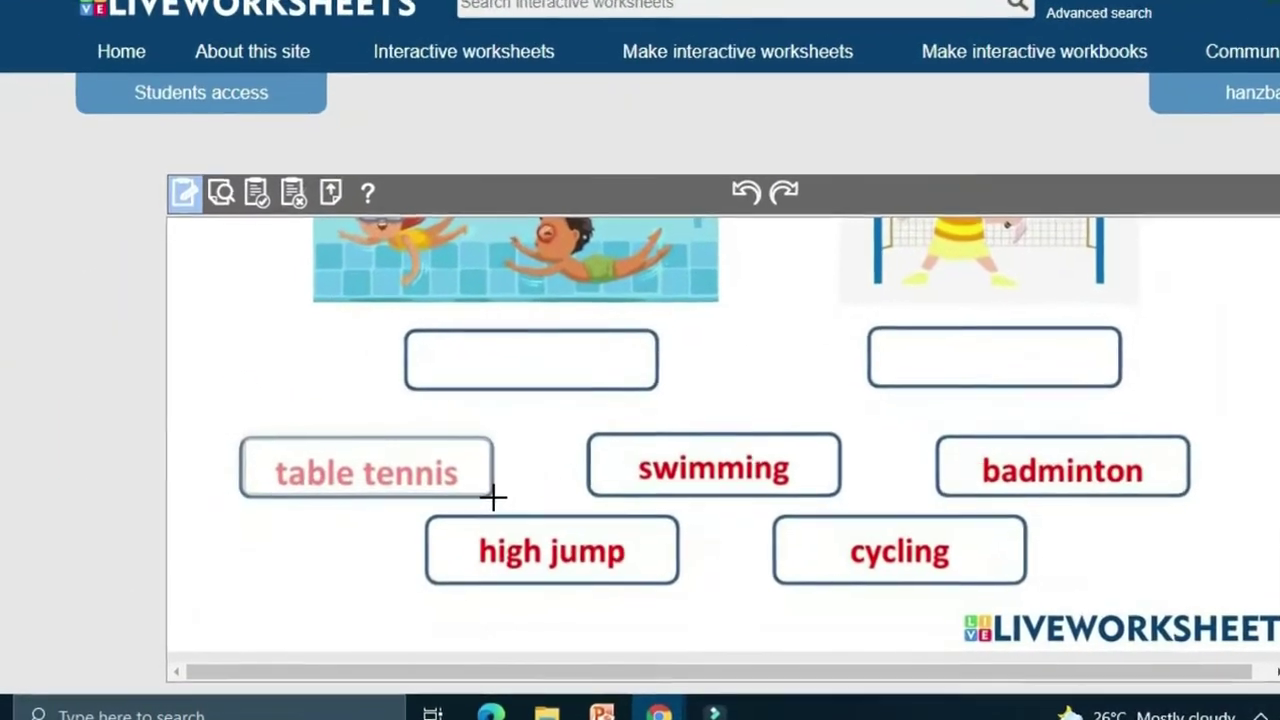
click(378, 452)
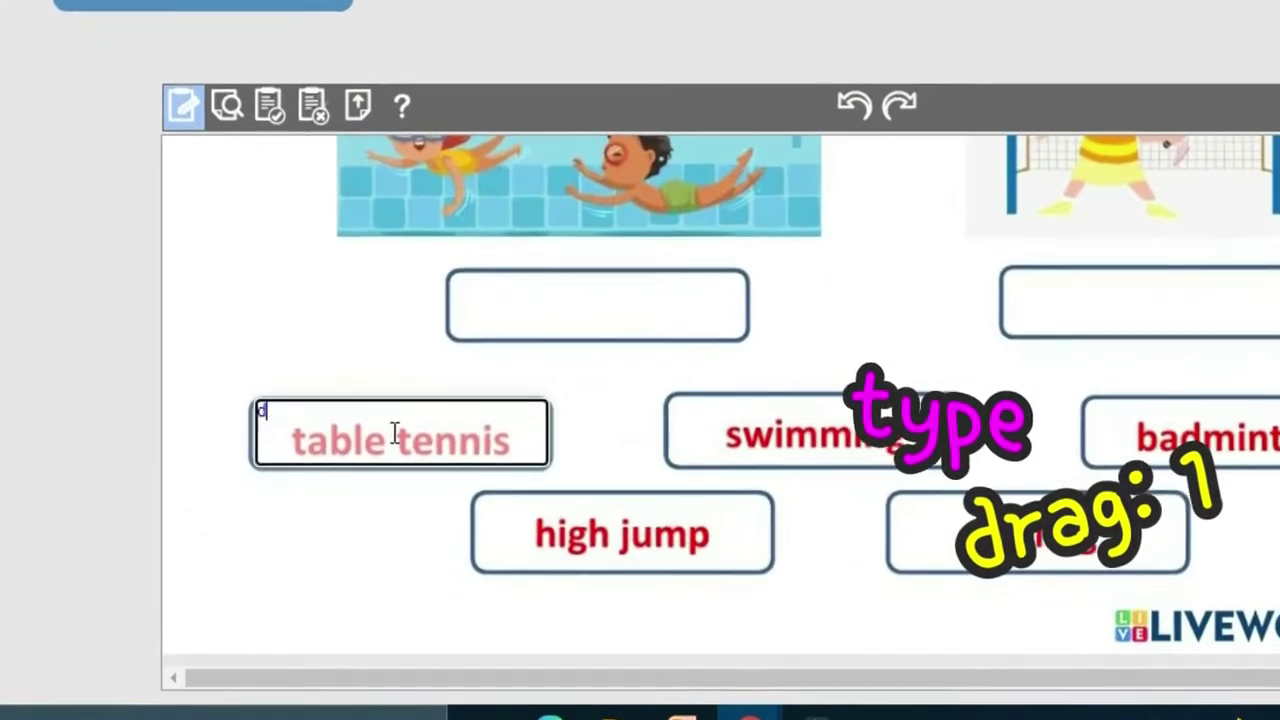
text(drag: 1)
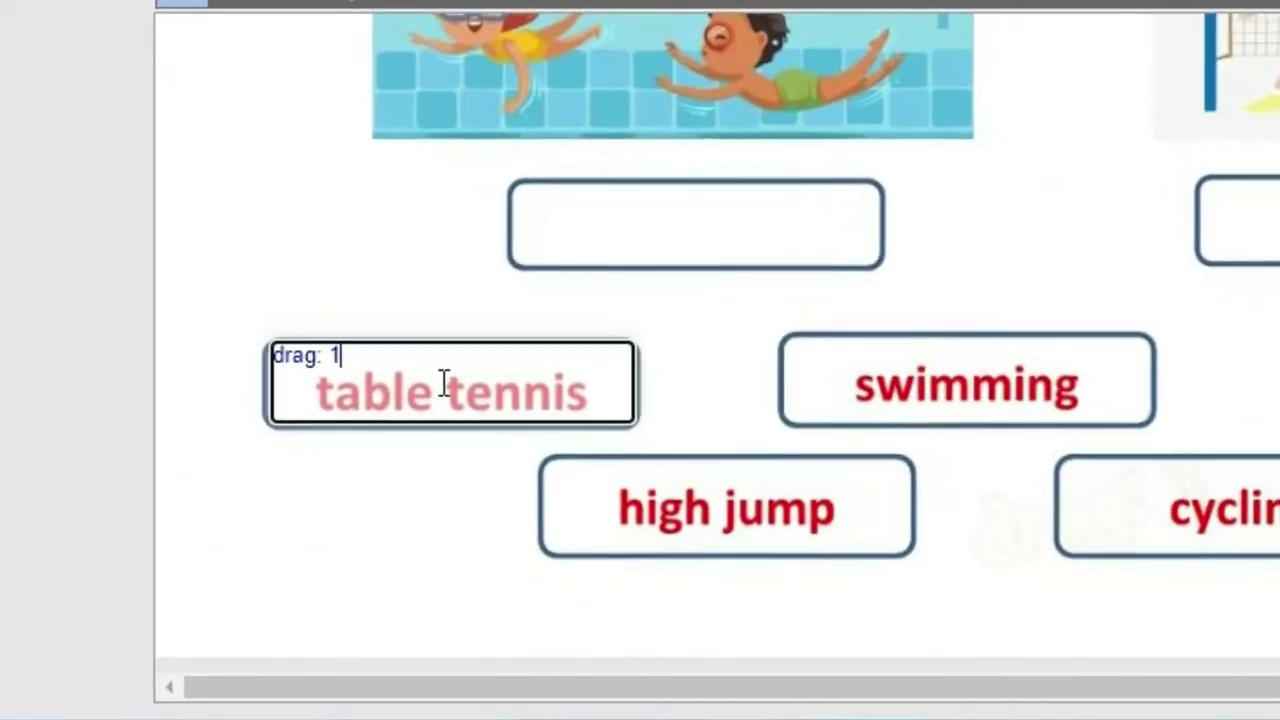
Draw a field over the empty box under the table tennis picture and enter the code drop: 1.
scroll(691, 337, up, 2)
scroll(495, 450, up, 3)
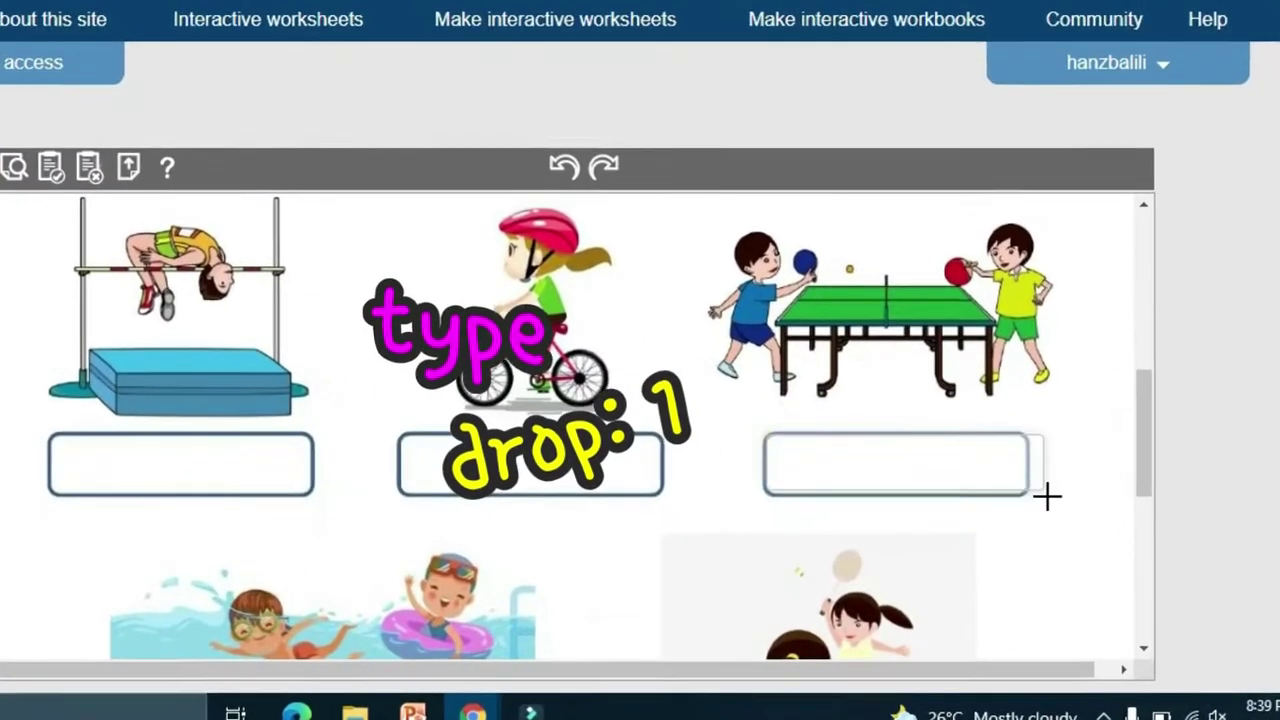
click(1018, 505)
text(drop:)
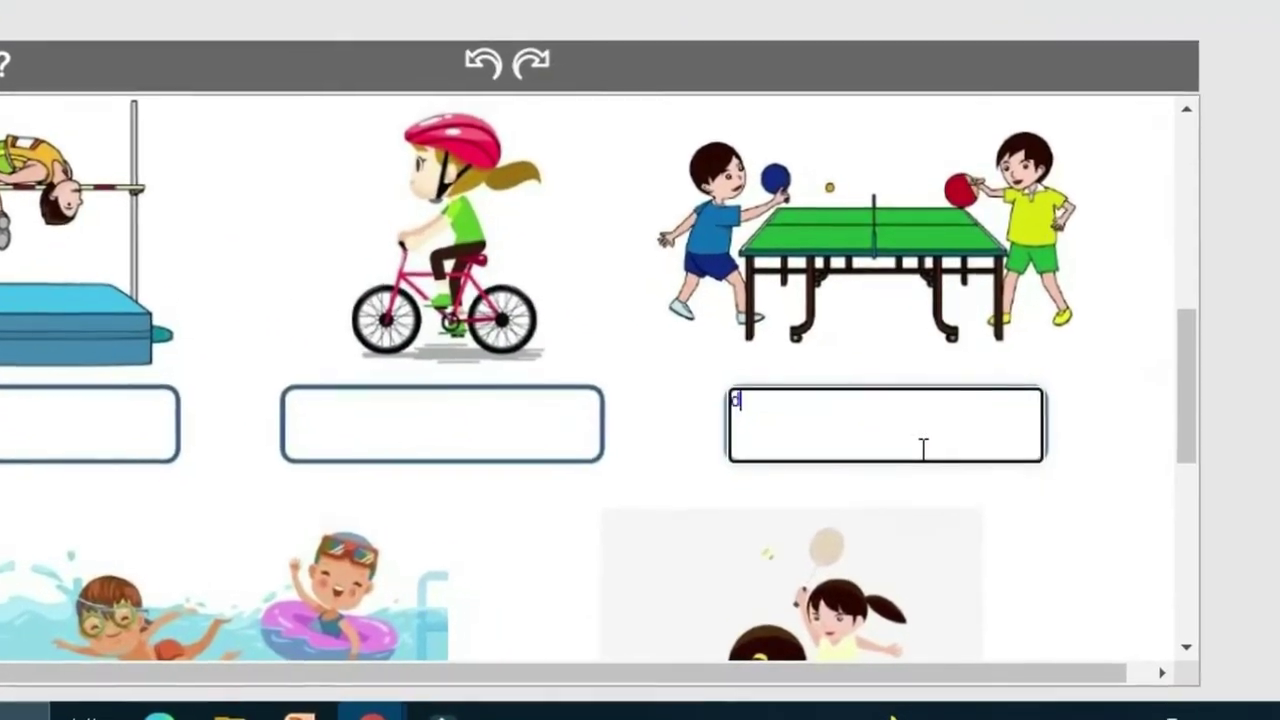
text( 1)
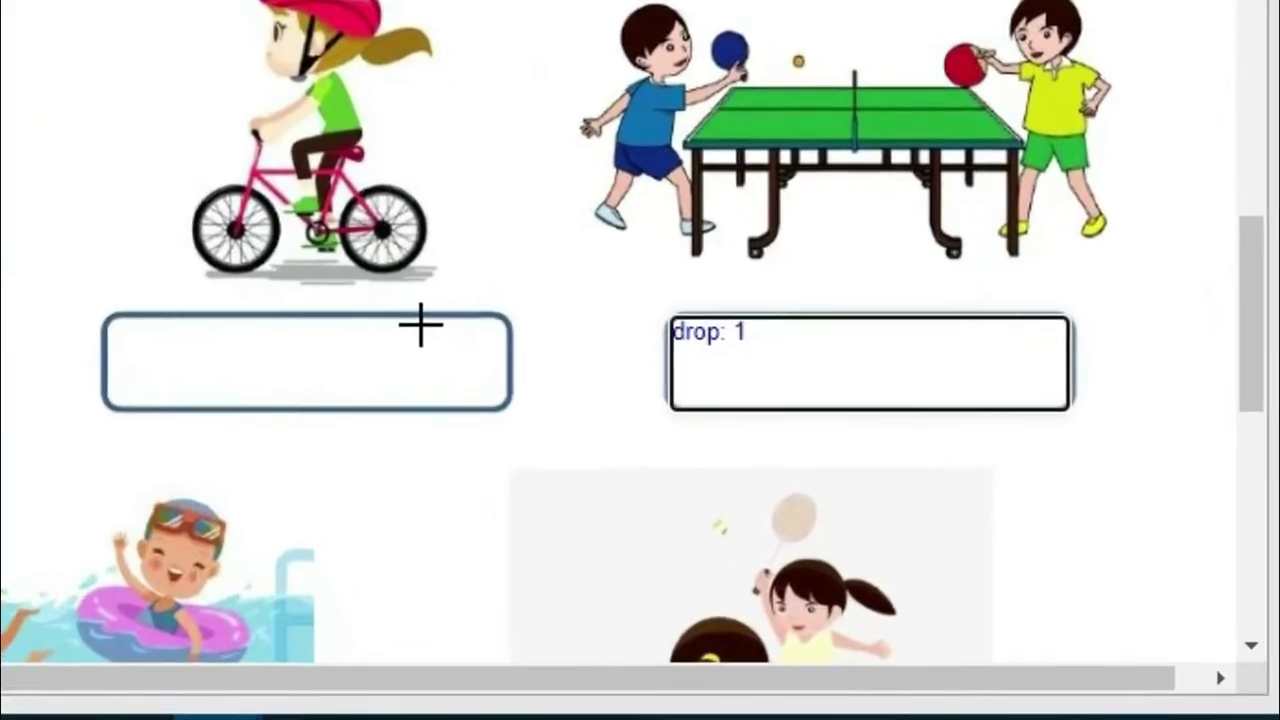
Add fields pairing the swimming label and its picture's box with drag/drop code 2, and the badminton pair with code 3.
scroll(678, 486, down, 5)
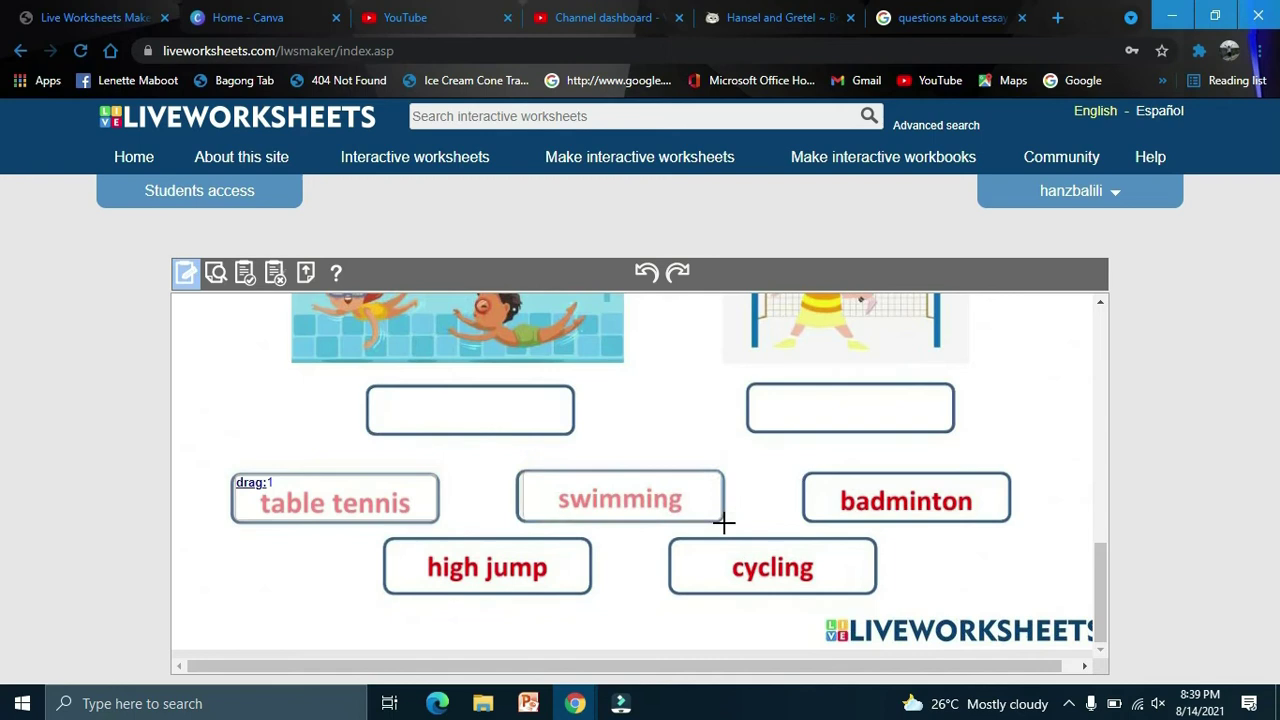
click(516, 498)
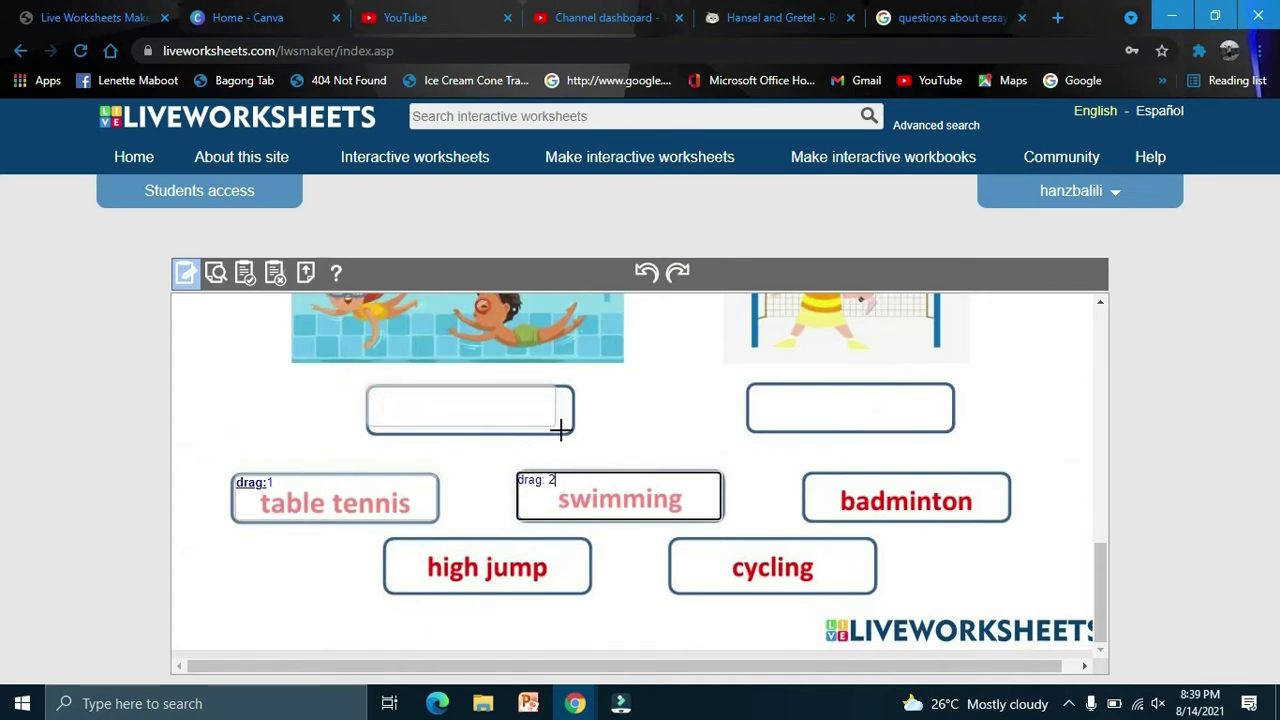
click(808, 480)
text(drag:3)
click(843, 412)
text(drop: 3)
Add a drag:4 field over the "high jump" label and a drop:4 field over the box under the high jump picture.
click(400, 548)
text(drag:4)
scroll(243, 428, up, 3)
click(377, 451)
text(drop)
Add a drag:5 field over the "cycling" label and a drop:5 field over the box under the cycling picture.
scroll(690, 541, down, 3)
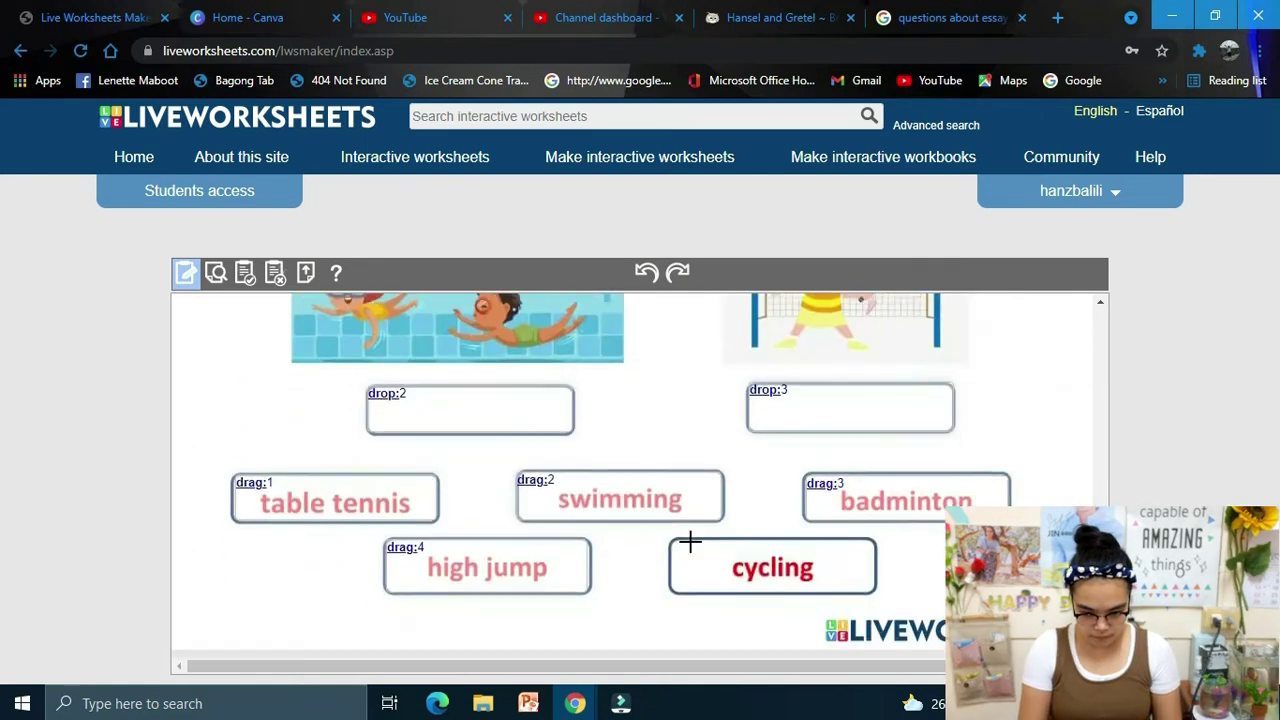
scroll(700, 500, up, 3)
click(675, 427)
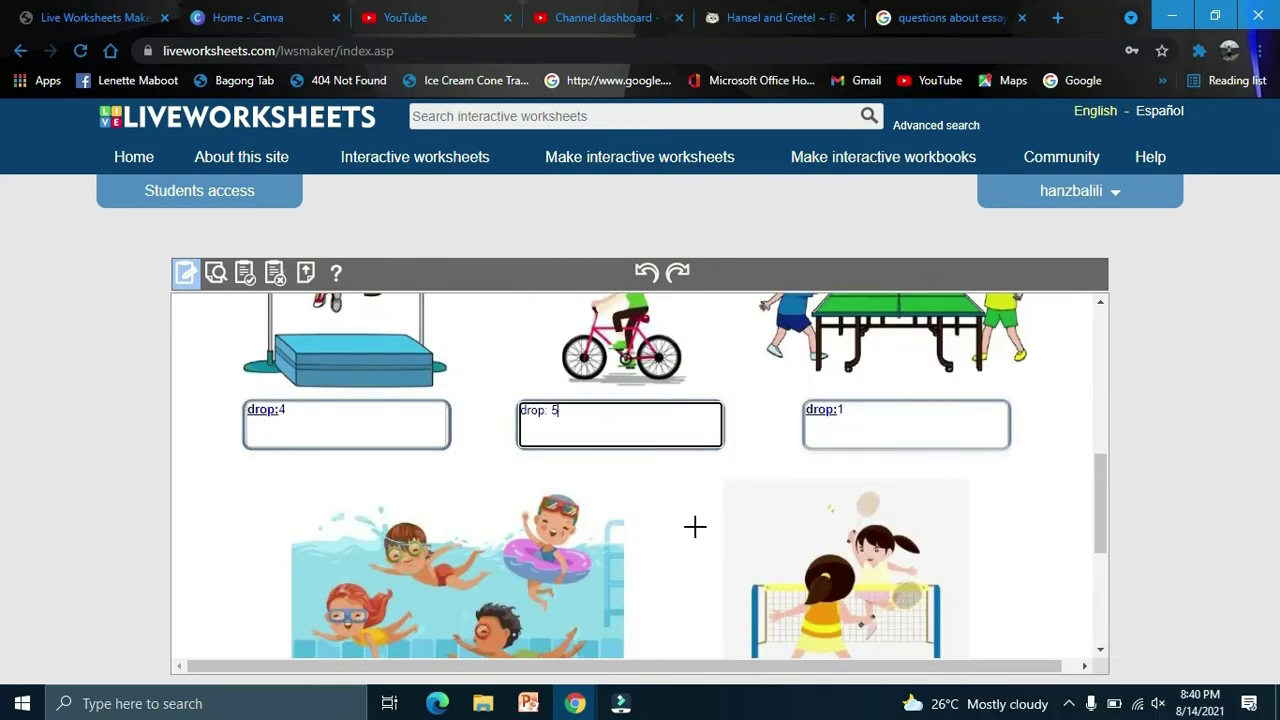
Preview the worksheet and place the swimming, badminton and table tennis labels in the boxes under their matching pictures.
scroll(677, 490, down, 3)
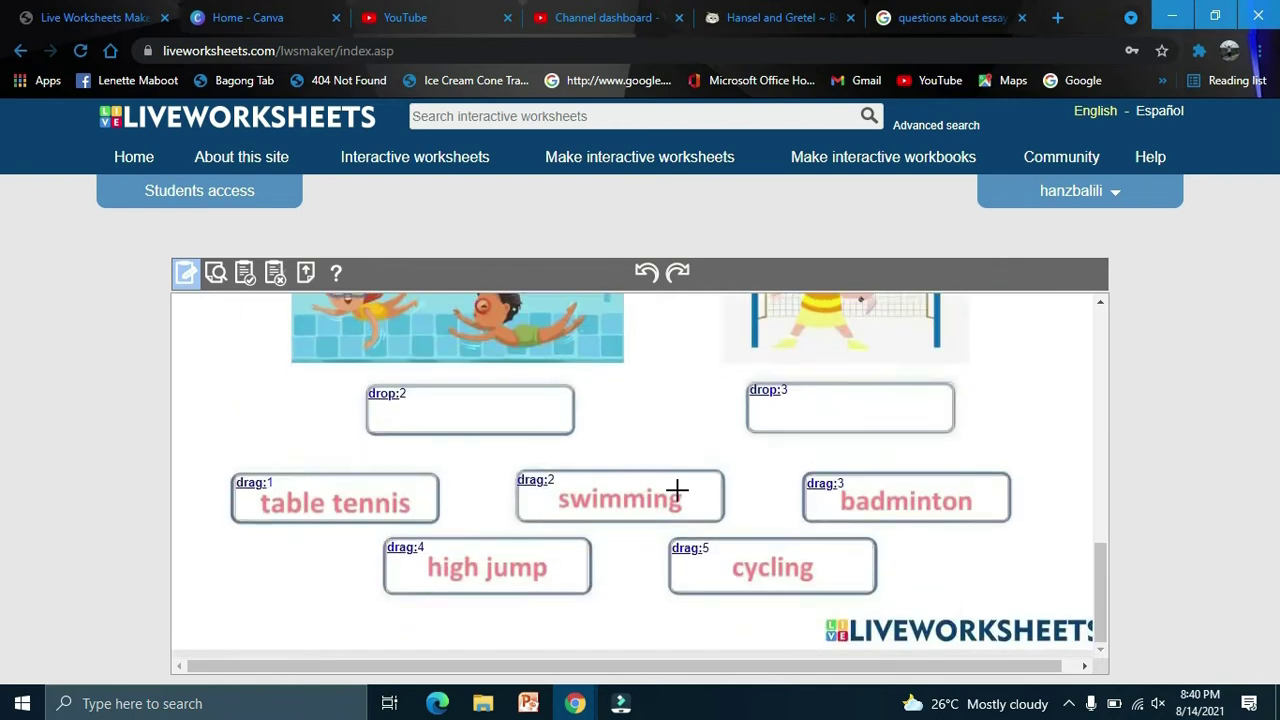
scroll(677, 490, up, 3)
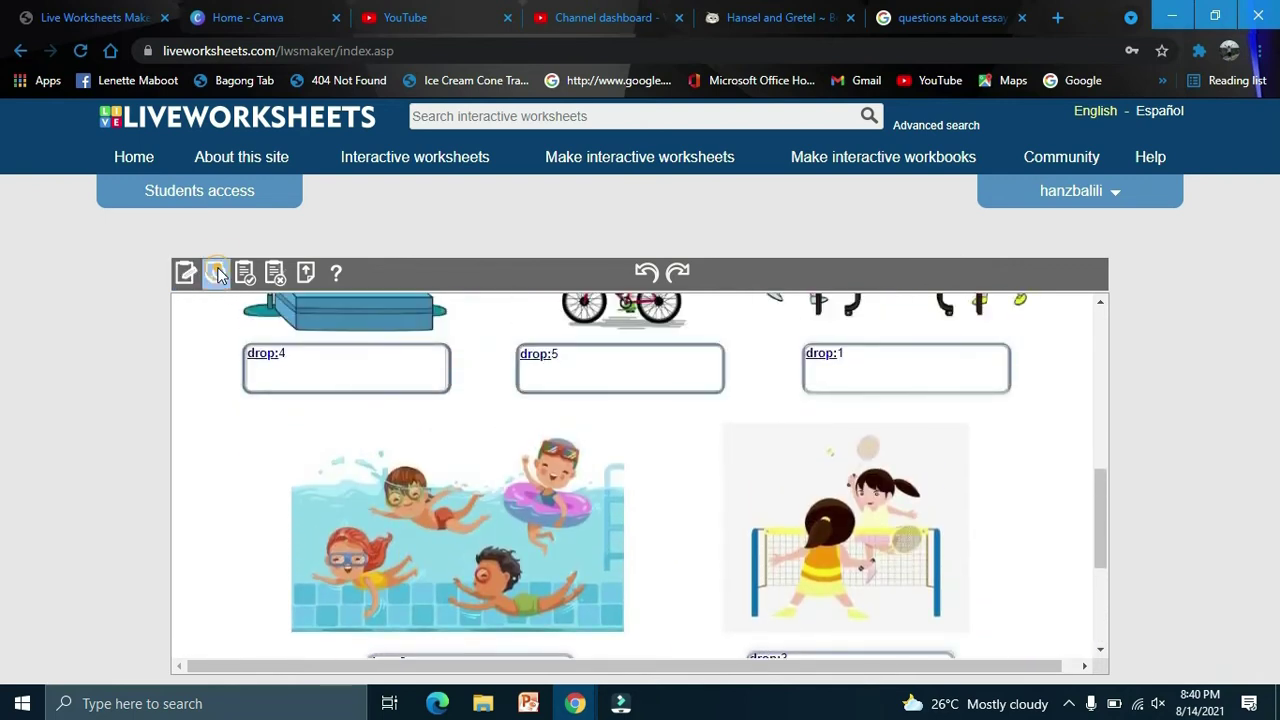
click(216, 273)
scroll(562, 455, down, 10)
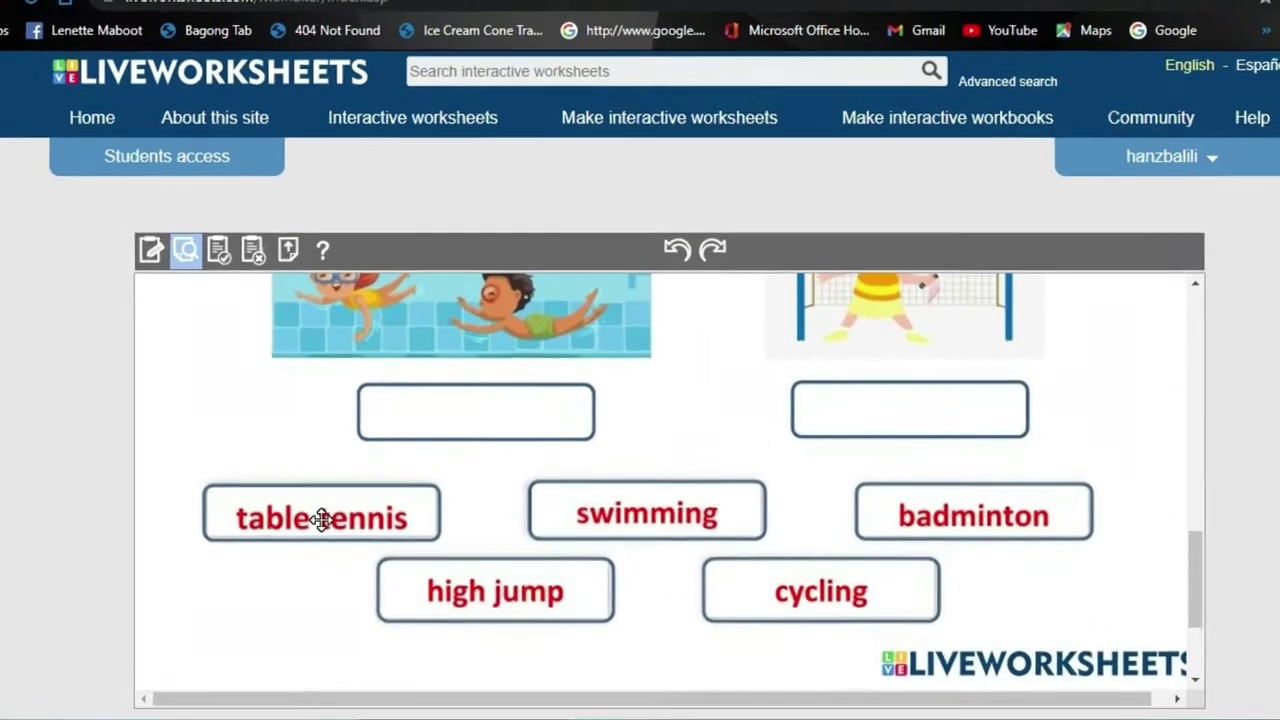
drag(663, 515, 486, 406)
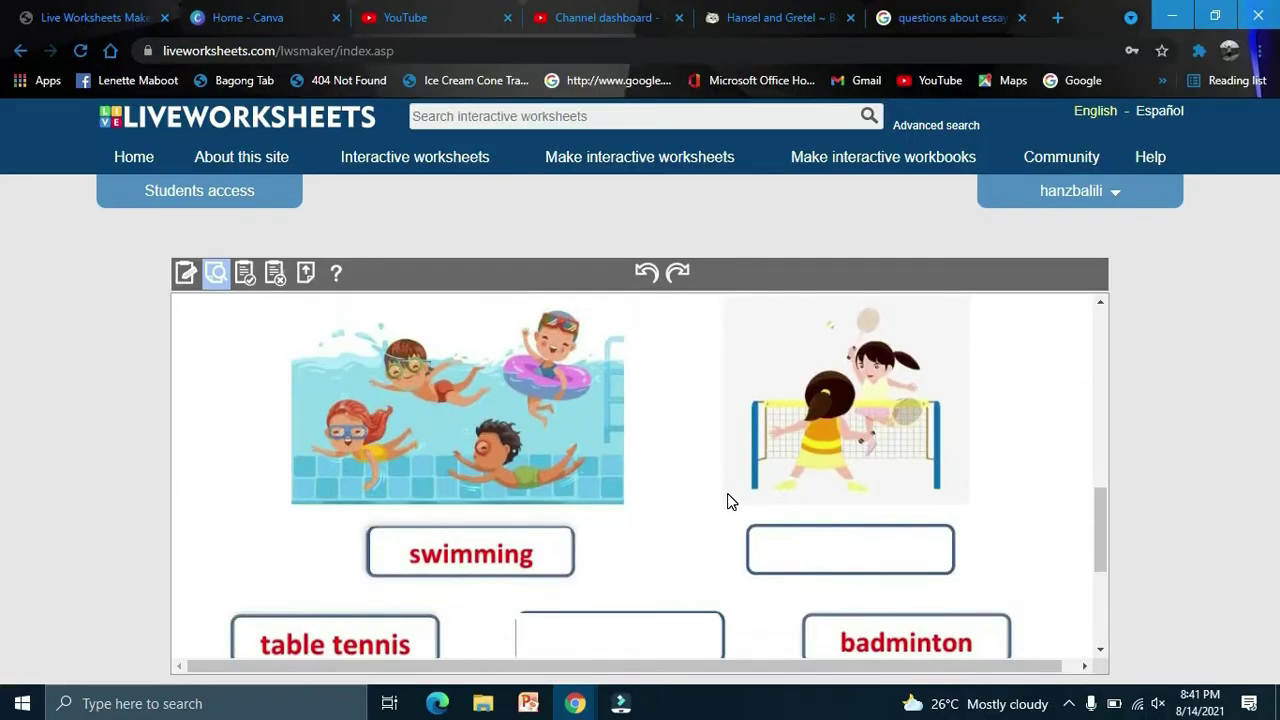
scroll(729, 500, down, 1)
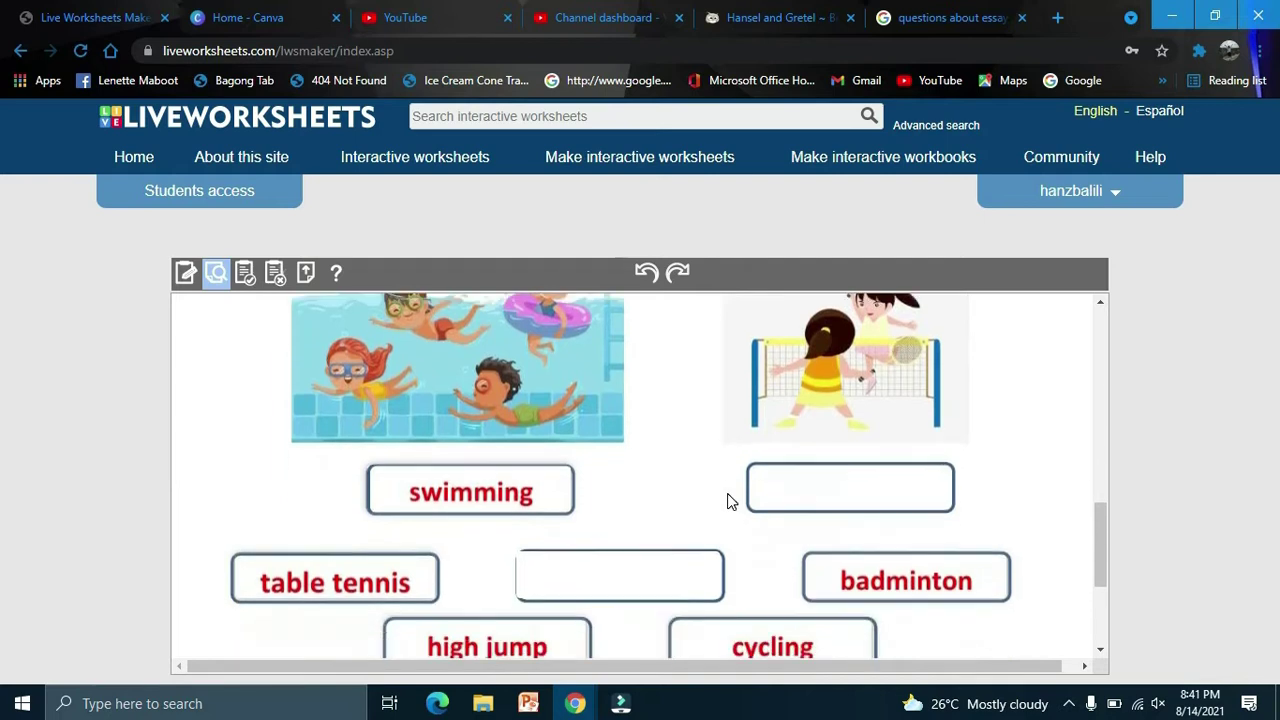
drag(908, 580, 865, 490)
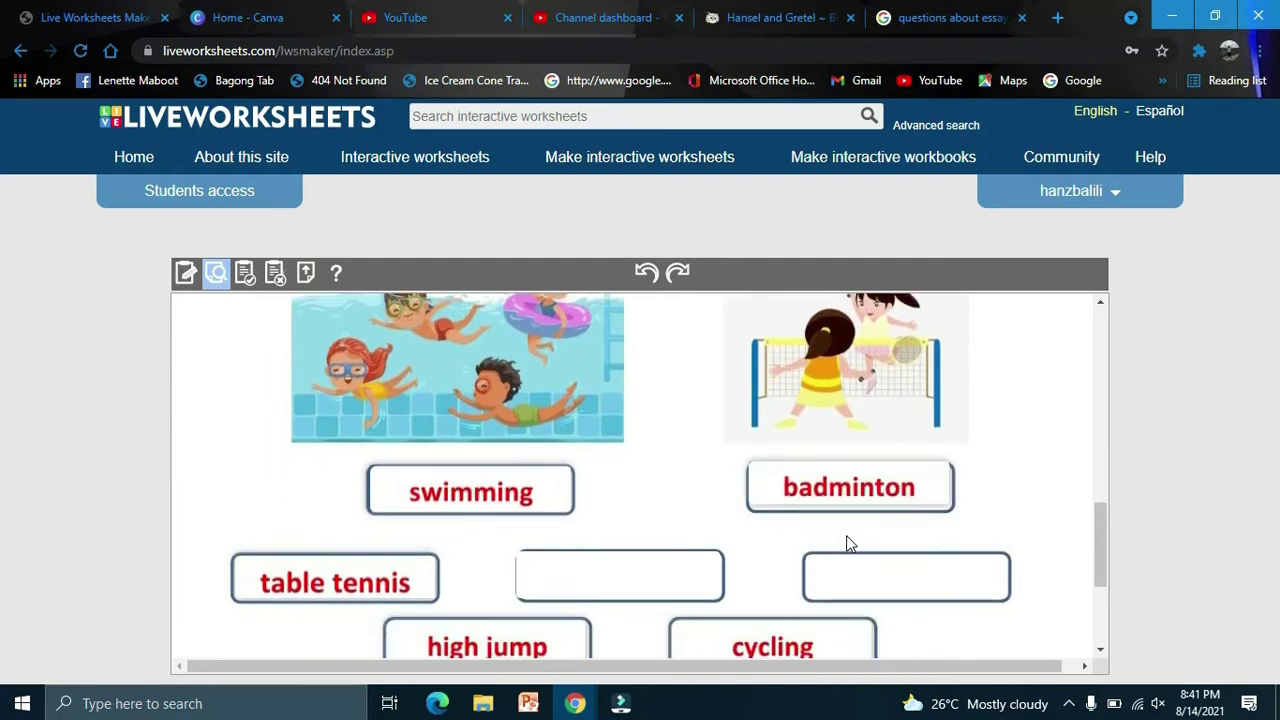
scroll(846, 543, down, 3)
drag(334, 340, 828, 286)
Place the high jump and cycling labels under their pictures, finish the preview and review the marked answers.
scroll(771, 551, down, 2)
scroll(662, 298, up, 1)
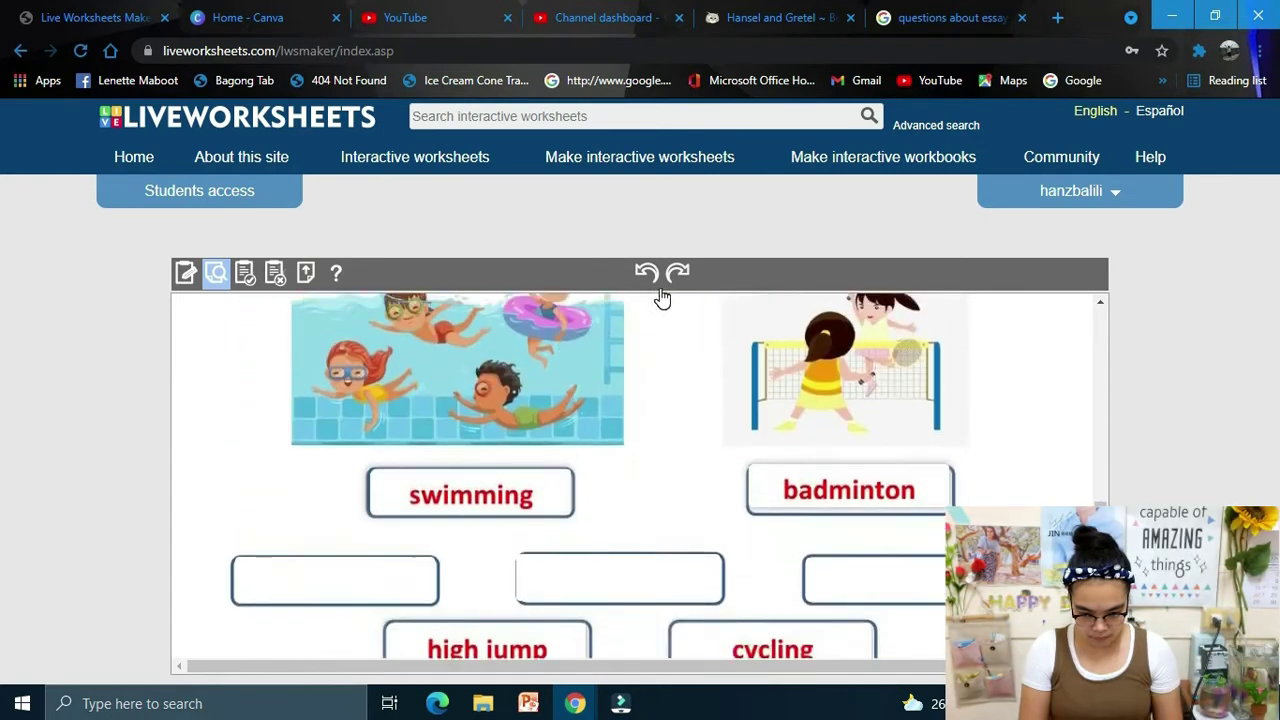
key(ctrl+minus)
scroll(757, 611, up, 2)
scroll(420, 255, down, 1)
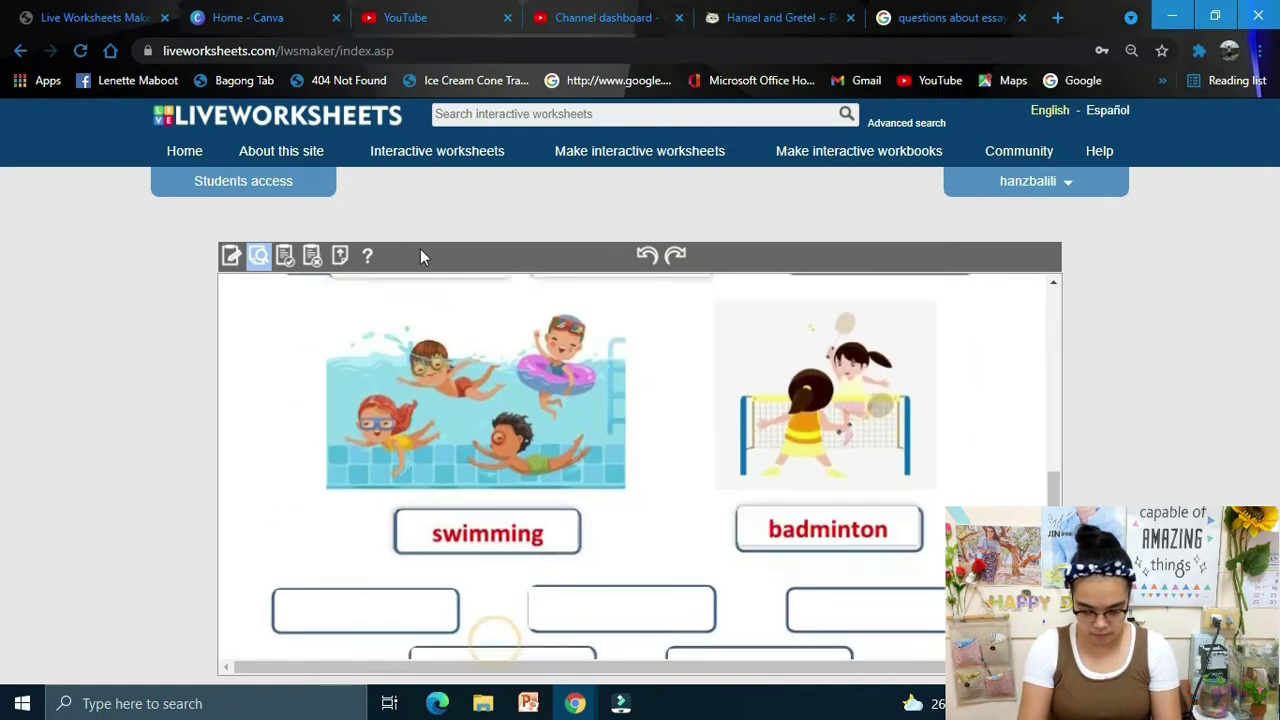
scroll(700, 480, down, 2)
click(643, 628)
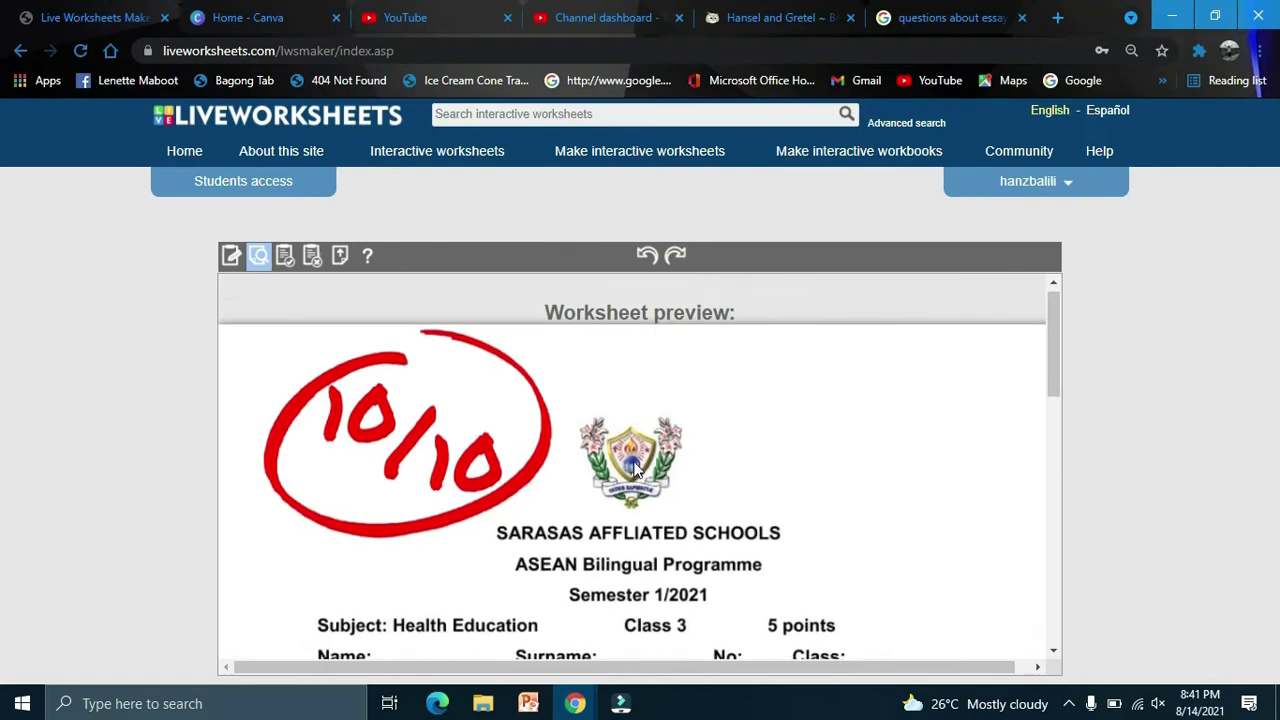
scroll(518, 507, down, 10)
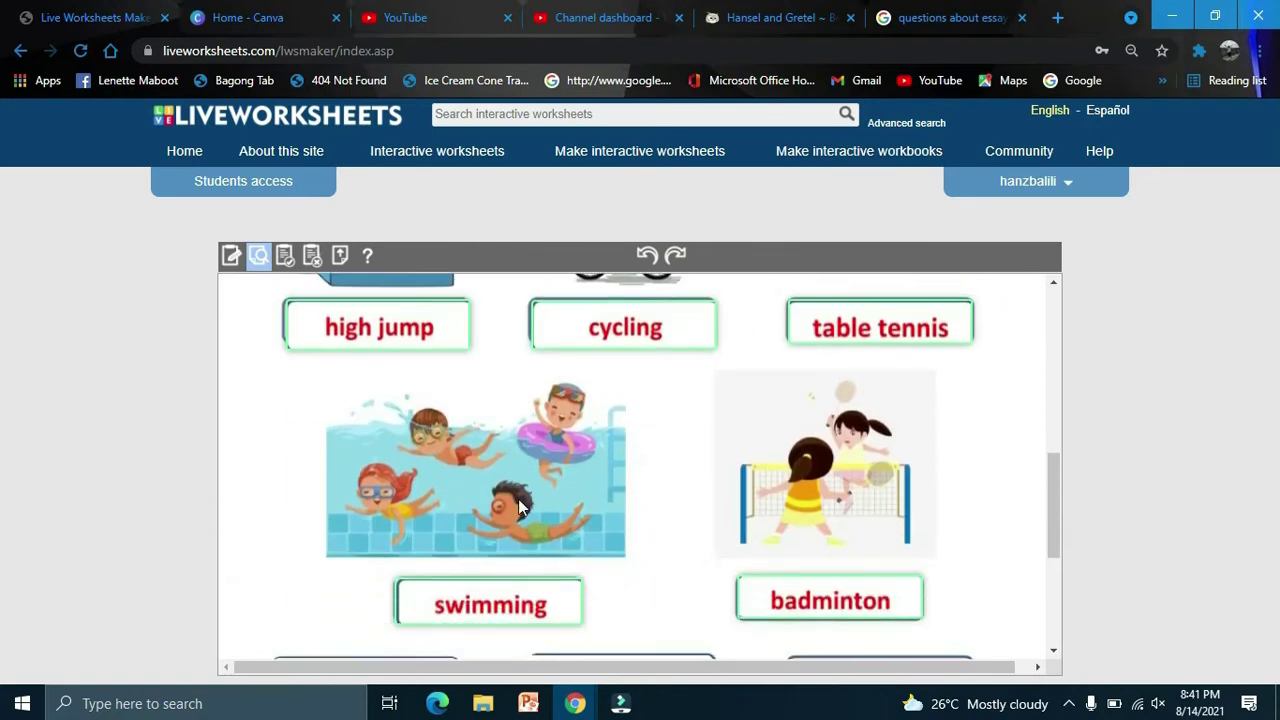
Save the drag-and-drop worksheet with the option to share it with other teachers, and start a new worksheet.
click(286, 259)
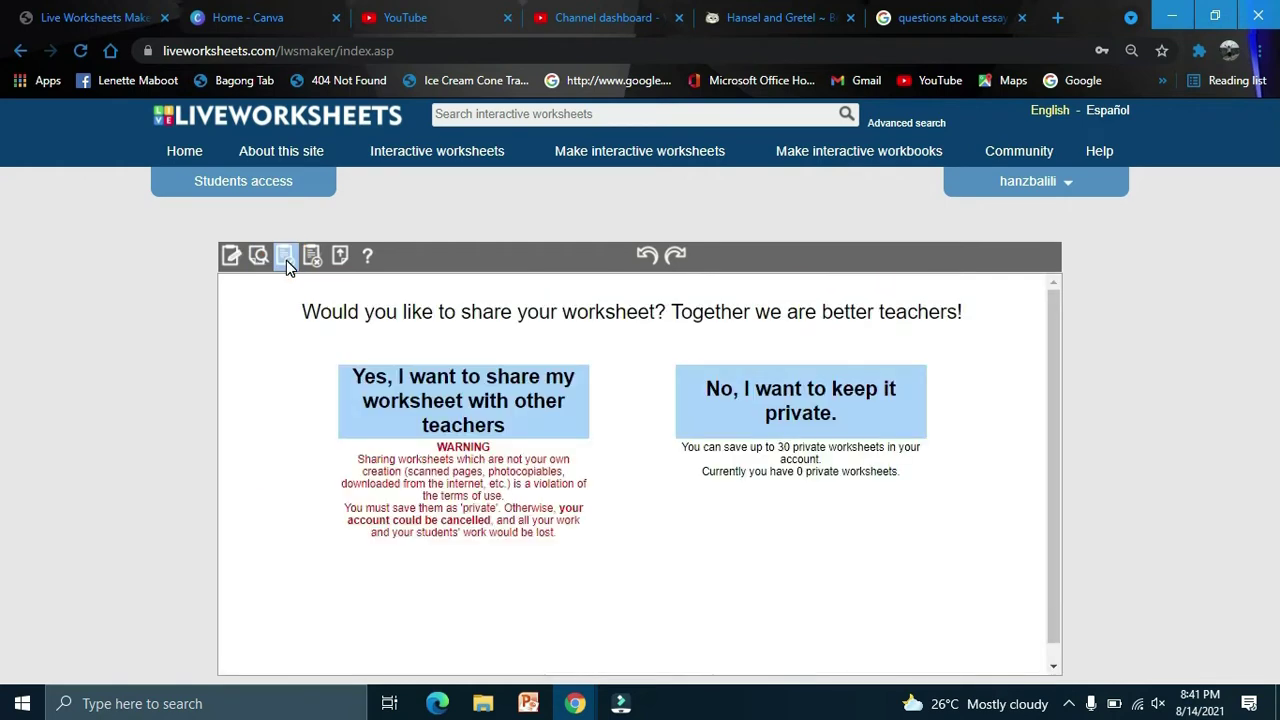
click(456, 410)
click(634, 251)
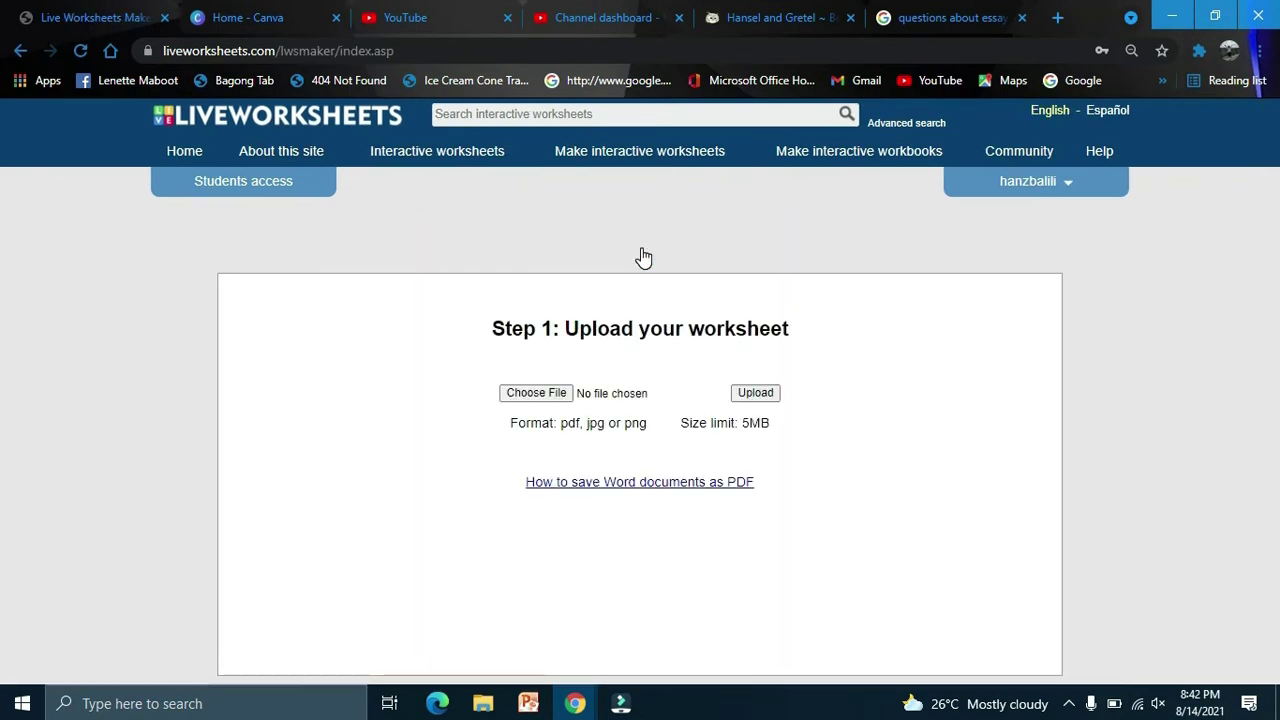
Upload Match A to B.pdf from the english folder inside finals live worksheet.
click(535, 393)
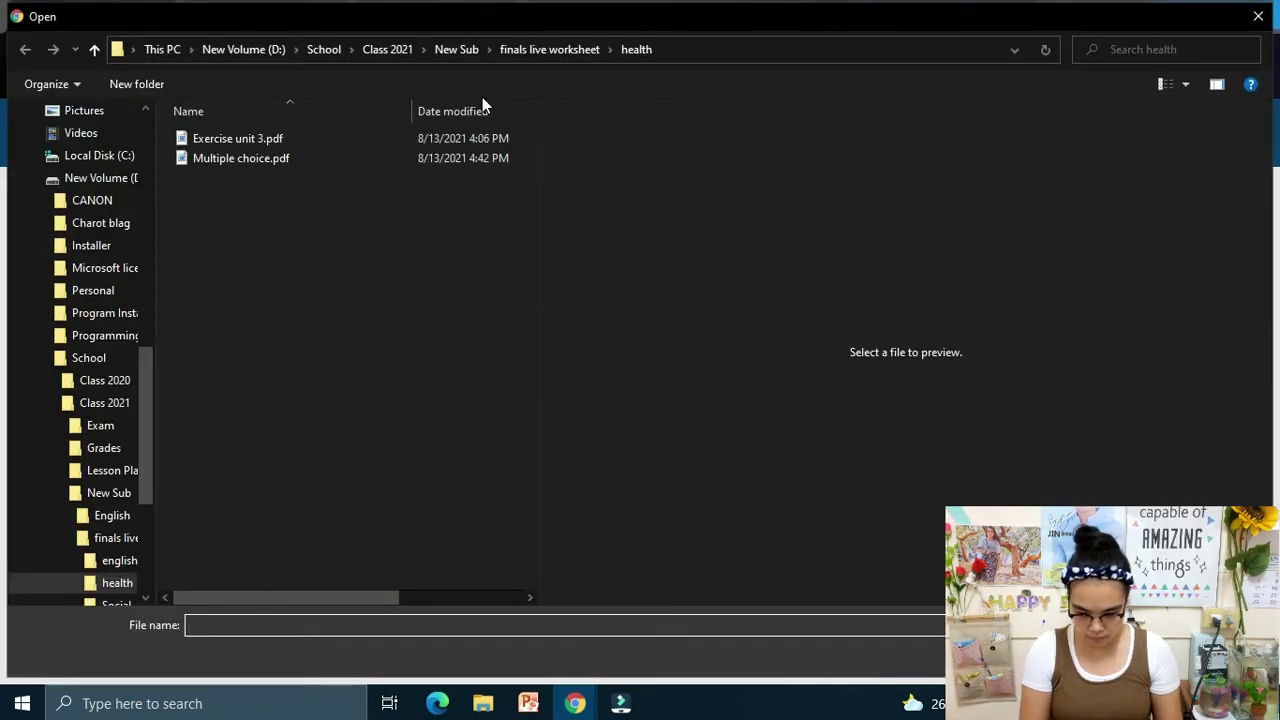
click(538, 52)
double_click(263, 140)
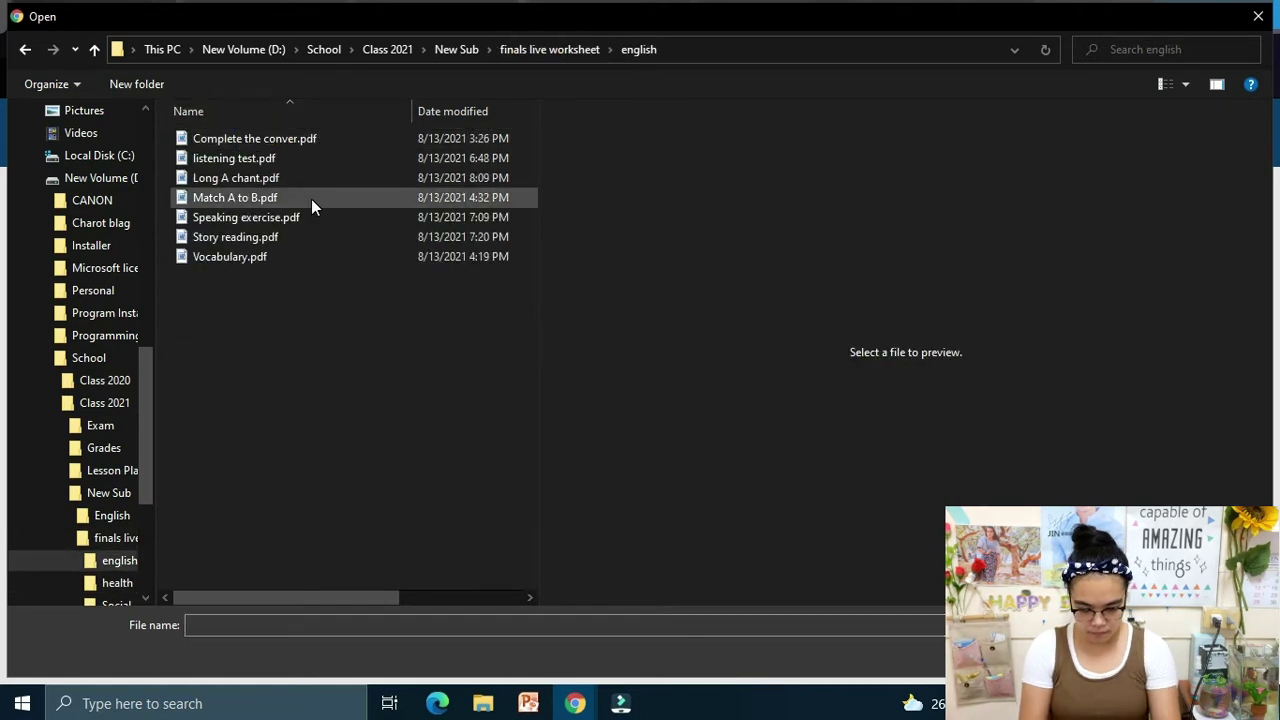
double_click(311, 199)
click(750, 392)
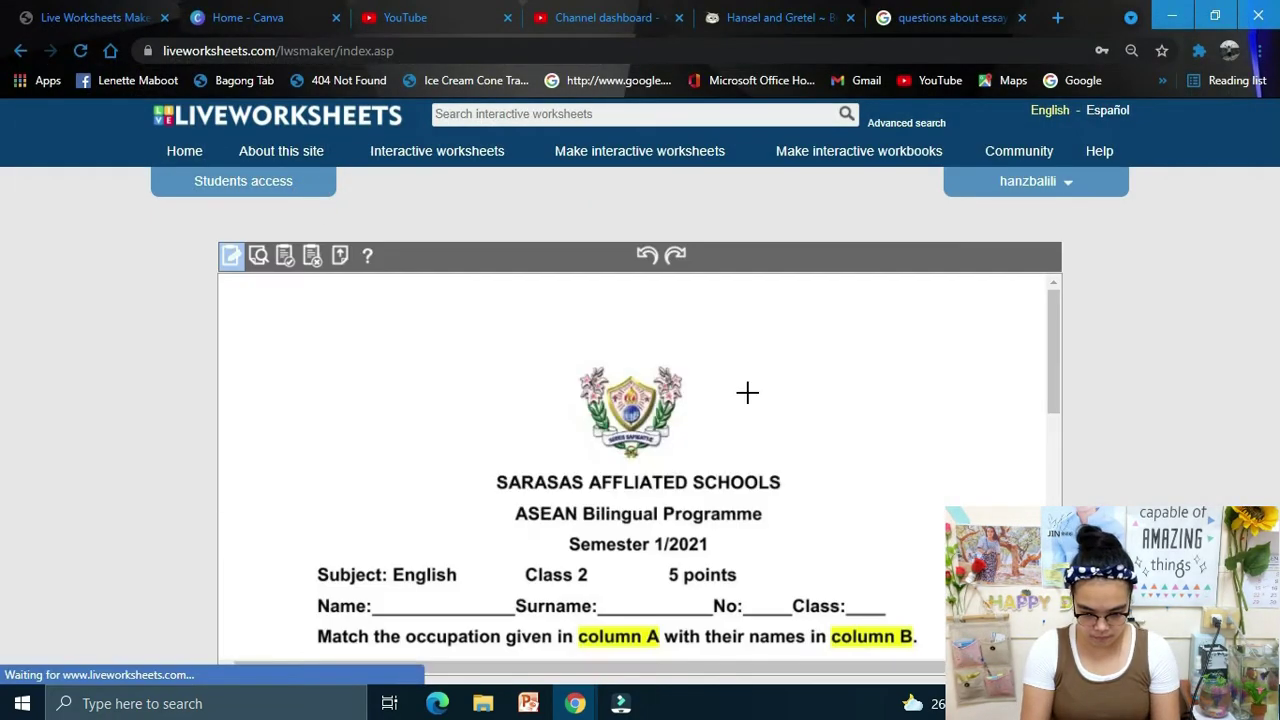
Add a join: 1 field over the cook picture in column A and another over the Cook label in column B.
scroll(766, 455, down, 4)
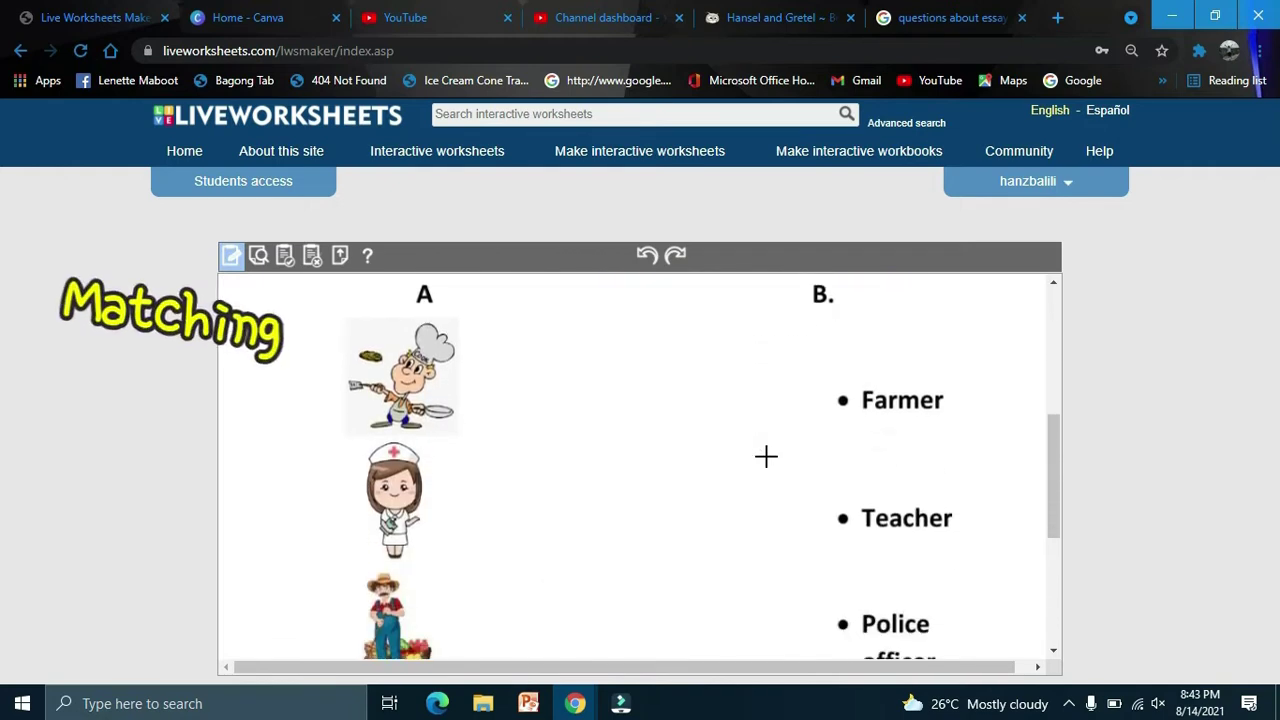
scroll(766, 455, up, 1)
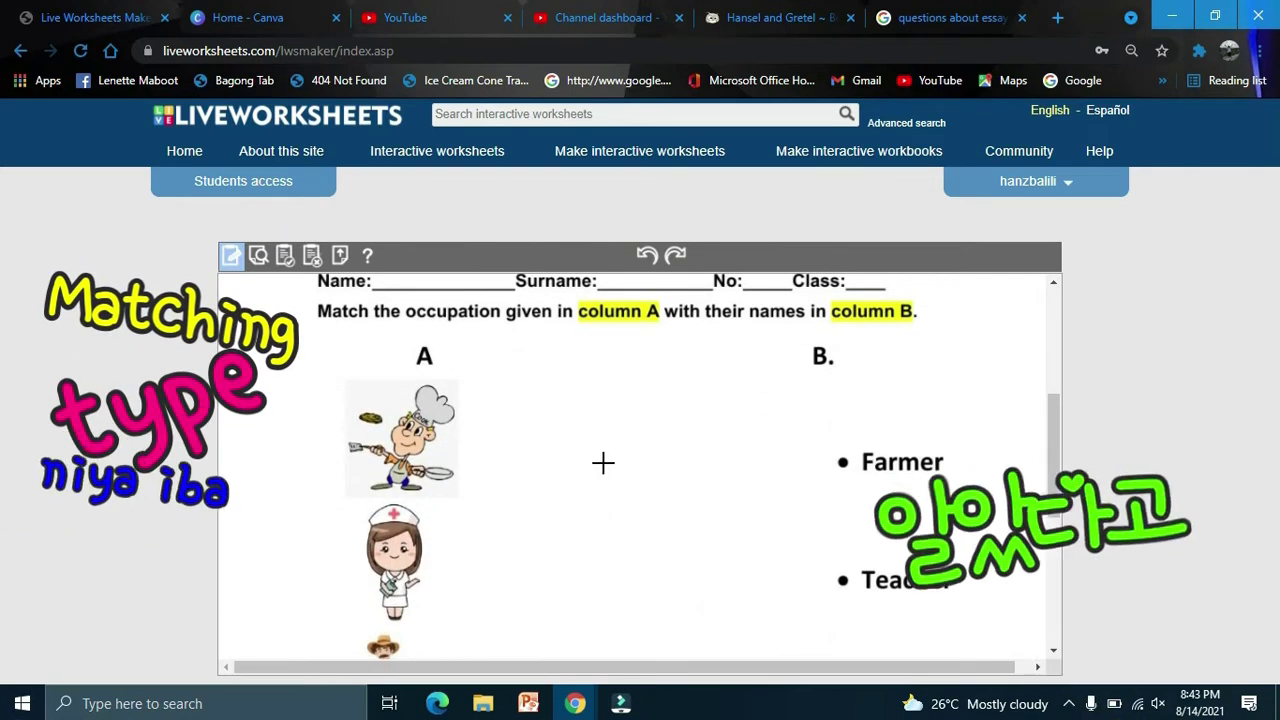
click(486, 638)
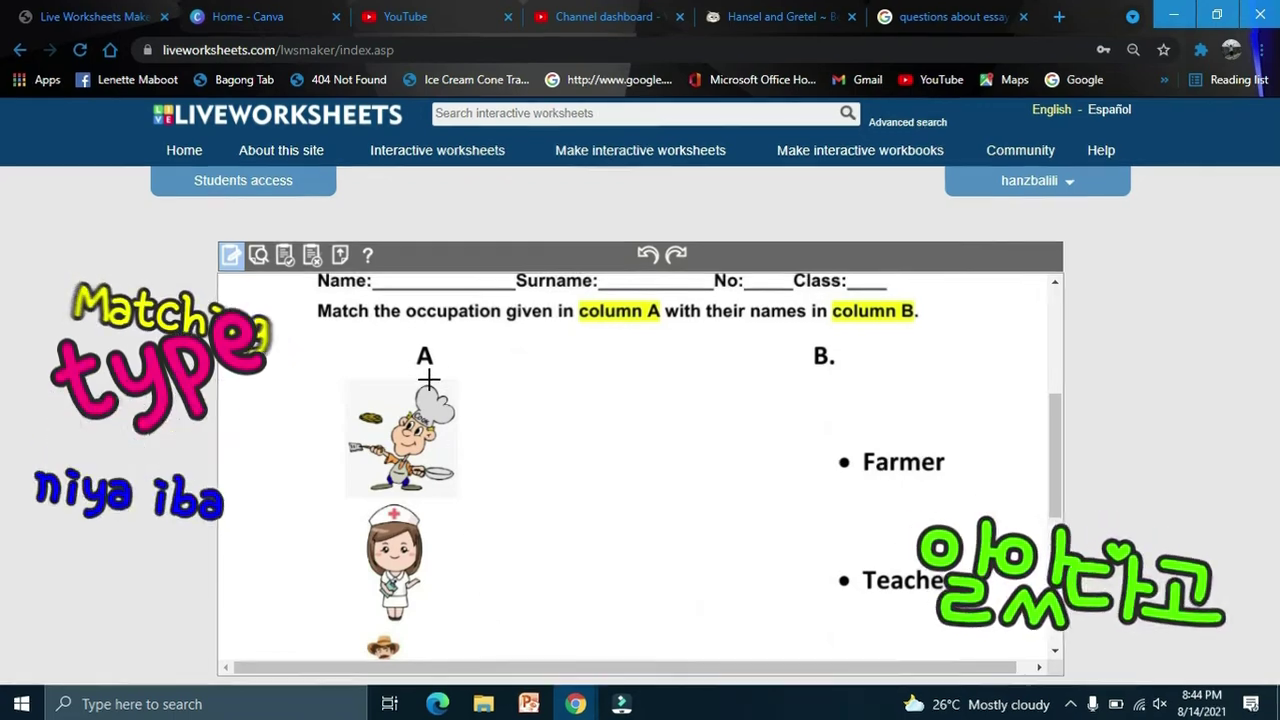
drag(341, 377, 478, 503)
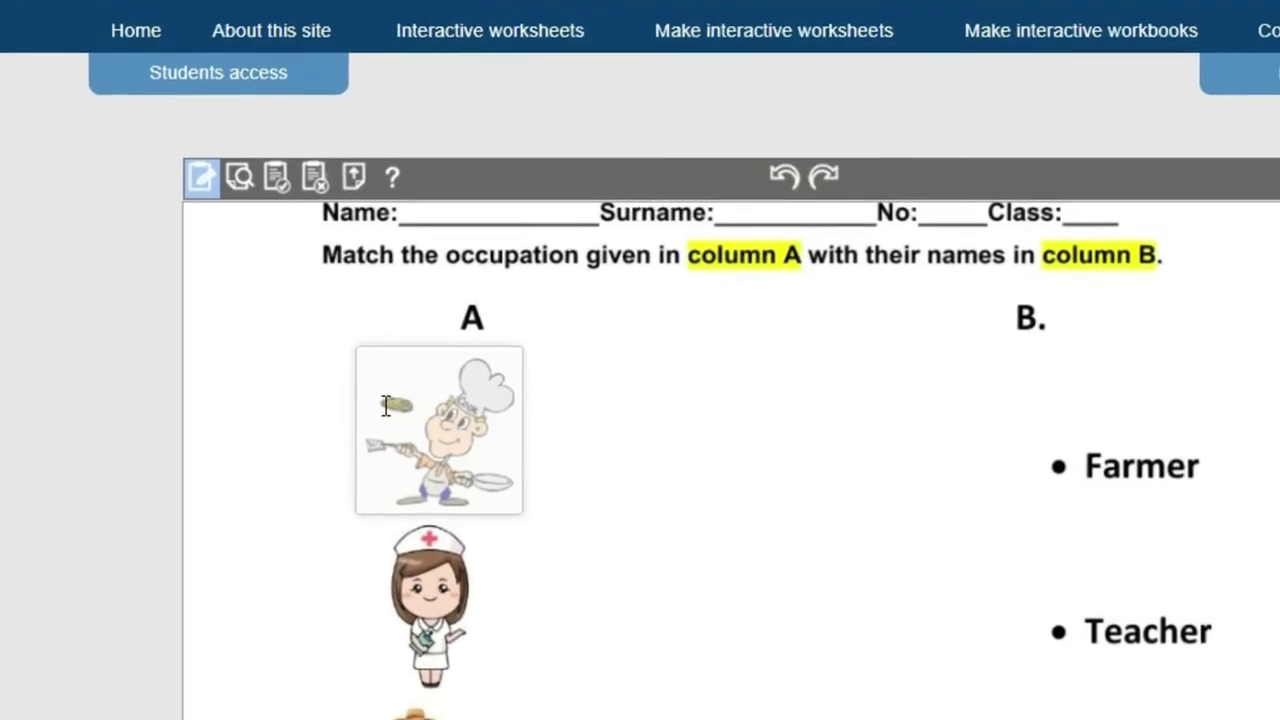
click(385, 405)
text(join: 1)
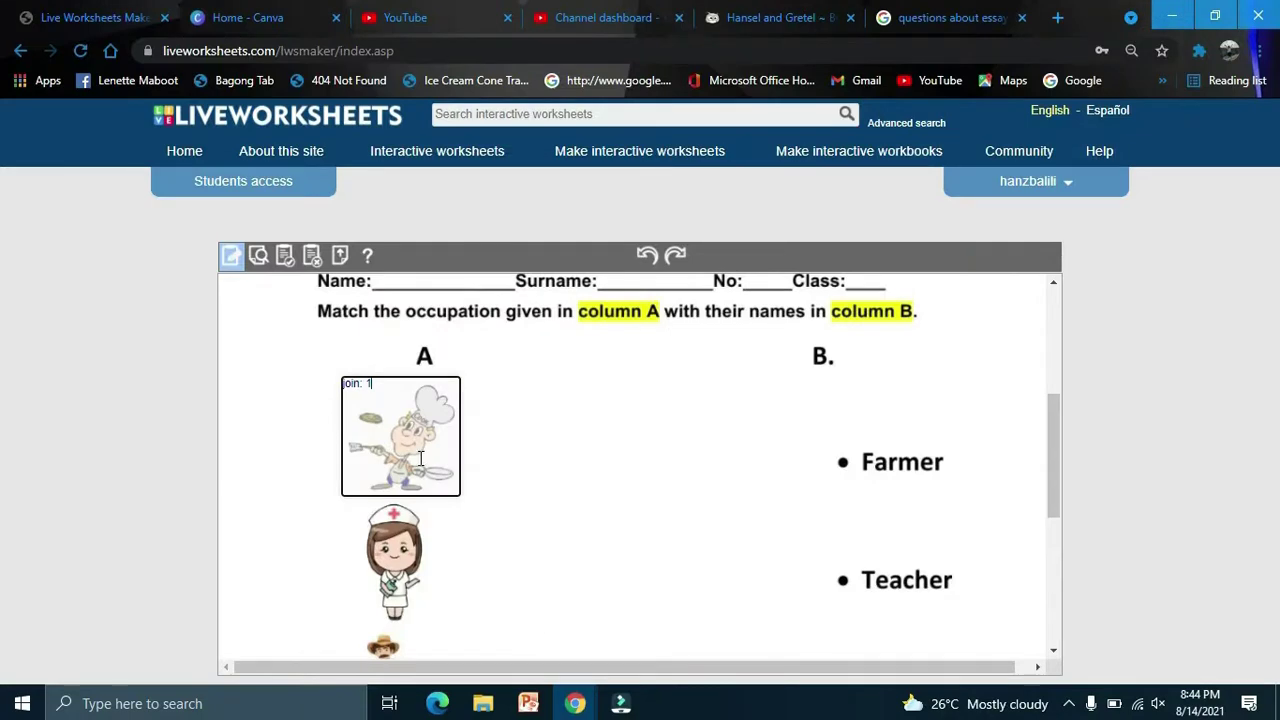
scroll(750, 505, down, 4)
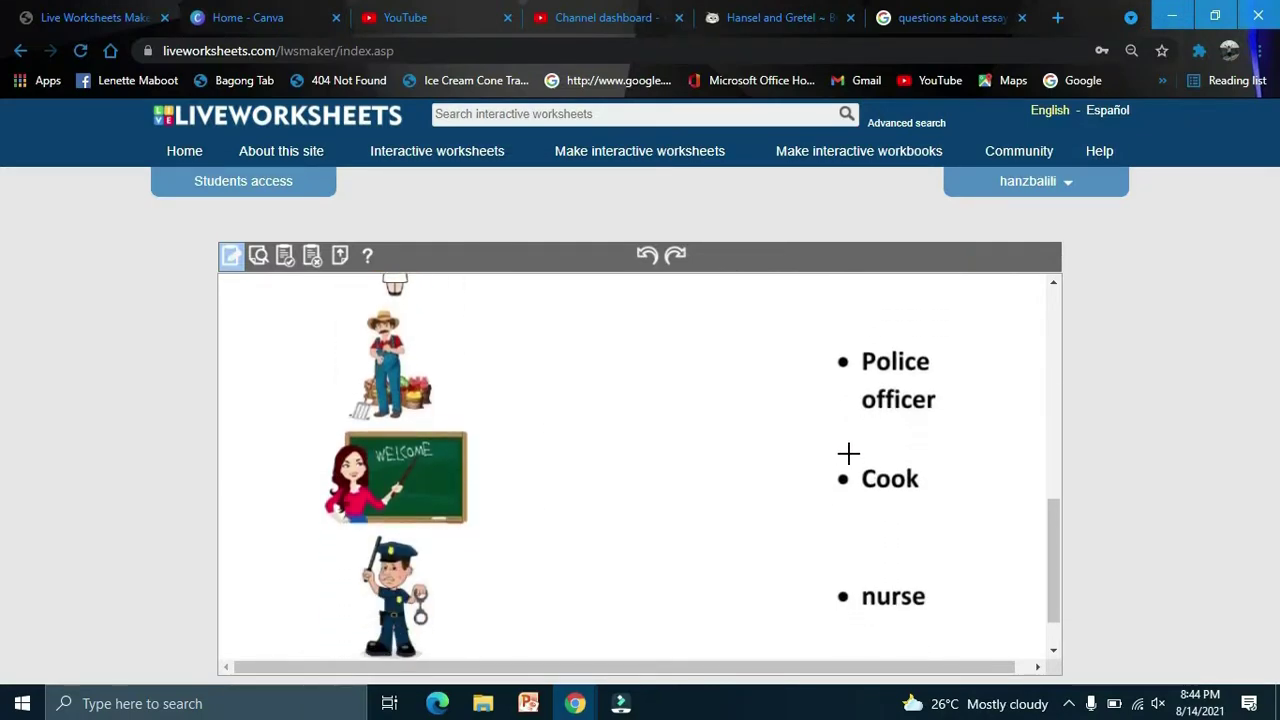
drag(825, 455, 925, 503)
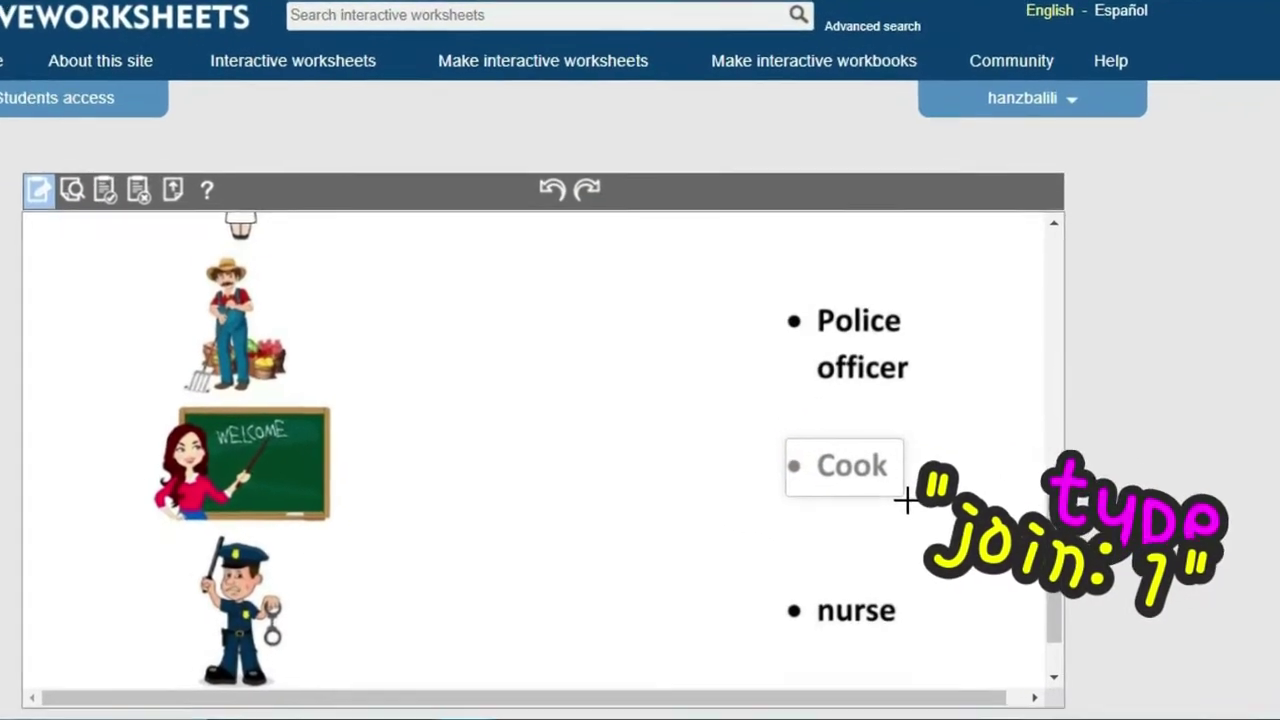
click(828, 475)
text(join: 1)
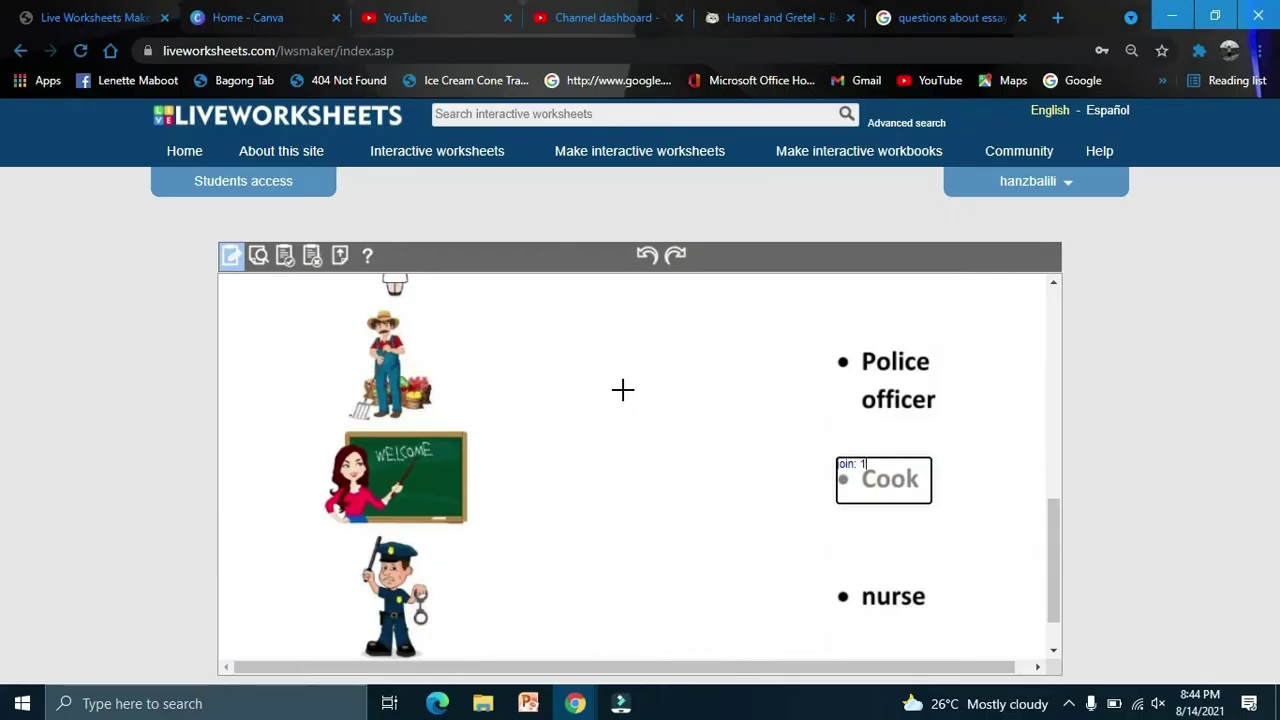
Add a join: 2 field over the nurse picture and another over the nurse label.
scroll(623, 389, up, 3)
drag(342, 462, 460, 580)
click(373, 494)
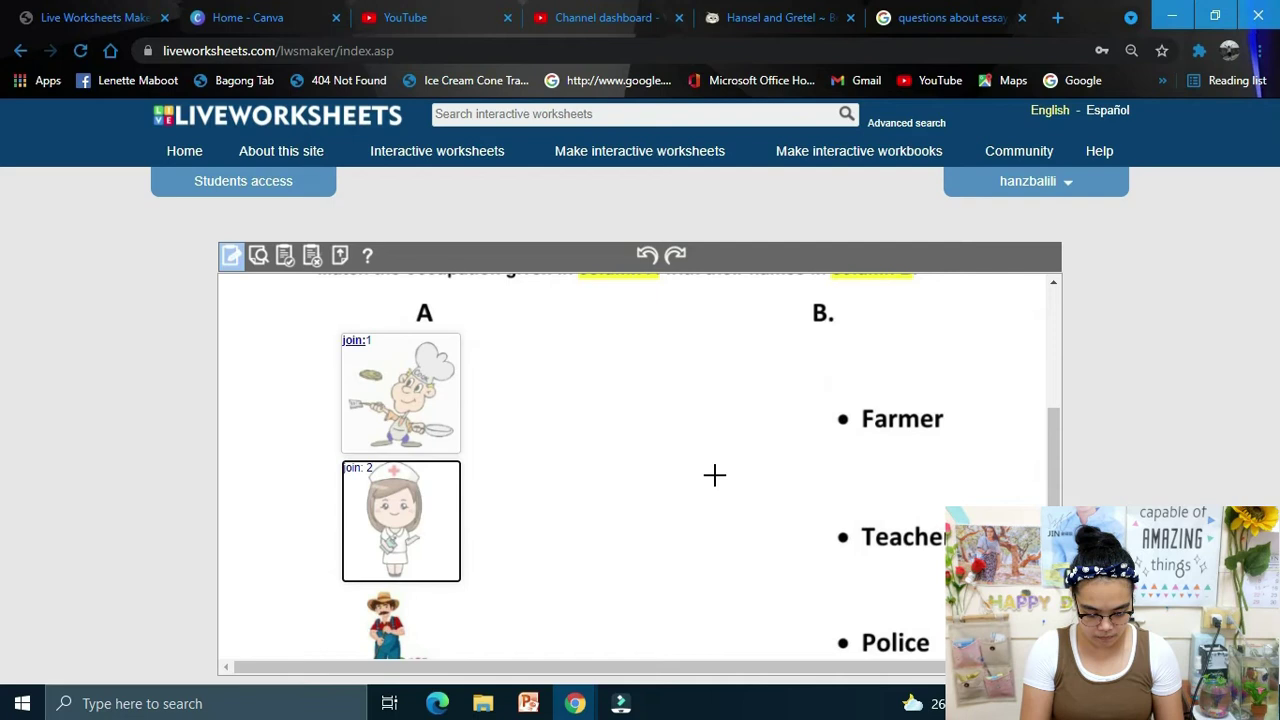
scroll(714, 475, down, 3)
click(911, 538)
text(join)
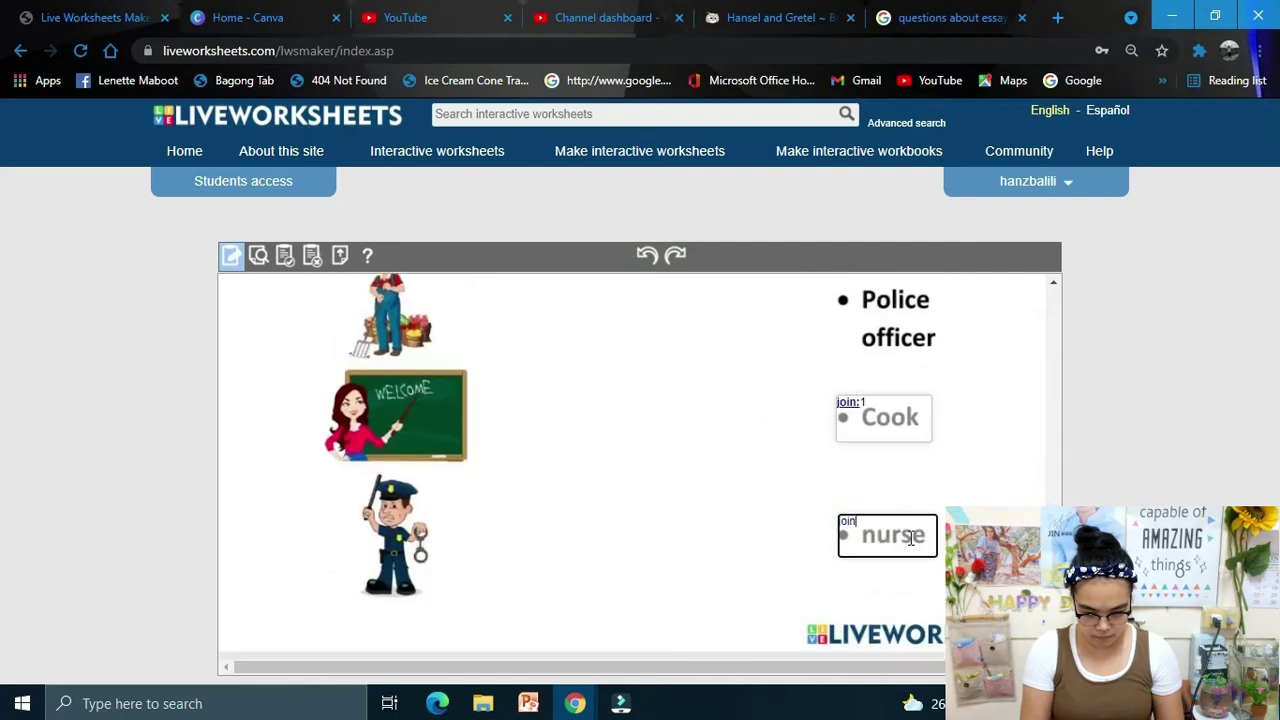
text(: 2)
Add a join: 3 field over the farmer picture and a matching field over the Farmer label.
scroll(641, 465, up, 1)
drag(341, 375, 463, 491)
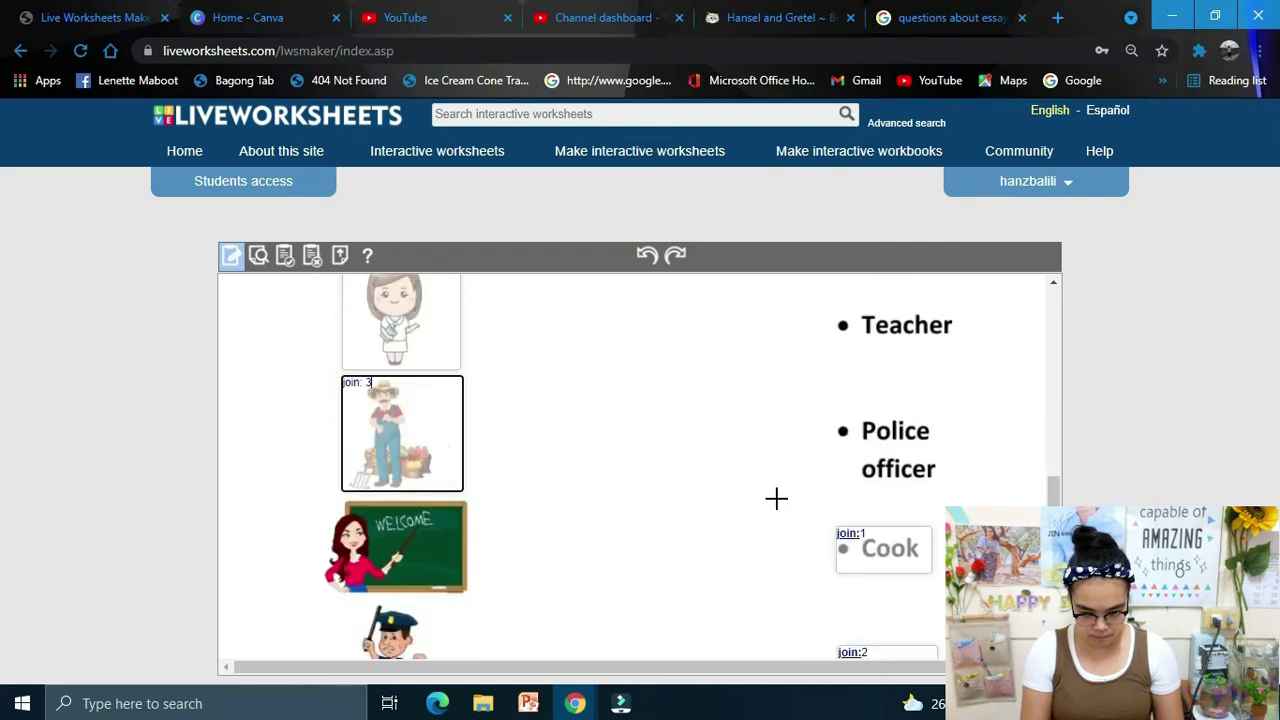
scroll(776, 497, up, 2)
drag(835, 449, 959, 494)
Add a join:4 field over the teacher picture and another over the Teacher label.
scroll(329, 386, down, 3)
drag(321, 388, 478, 495)
text(join:4)
scroll(897, 407, up, 1)
Add a join:5 field over the policeman picture and another over the Police officer label.
scroll(897, 407, down, 2)
drag(354, 470, 443, 602)
text(join:5)
scroll(788, 510, up, 1)
drag(832, 403, 957, 492)
text(join: 5)
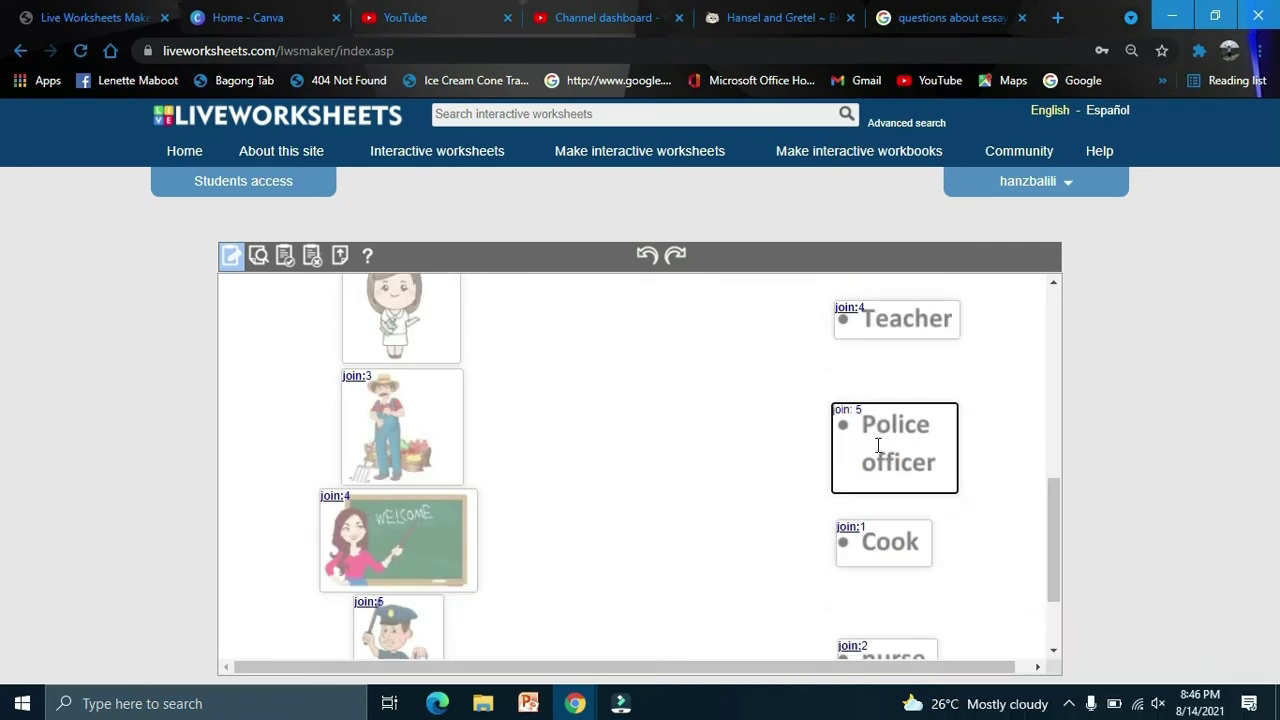
Preview the worksheet, join the cook picture to Farmer and try to join the nurse picture to nurse.
scroll(727, 420, down, 1)
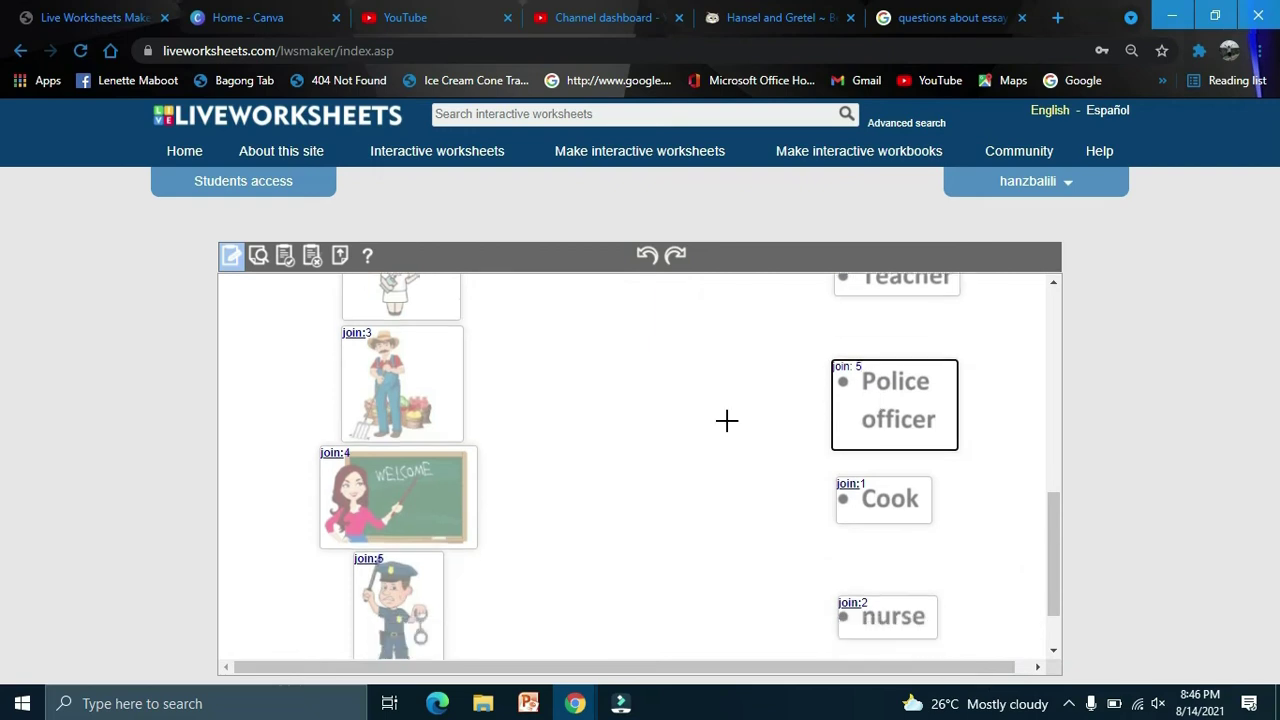
click(262, 255)
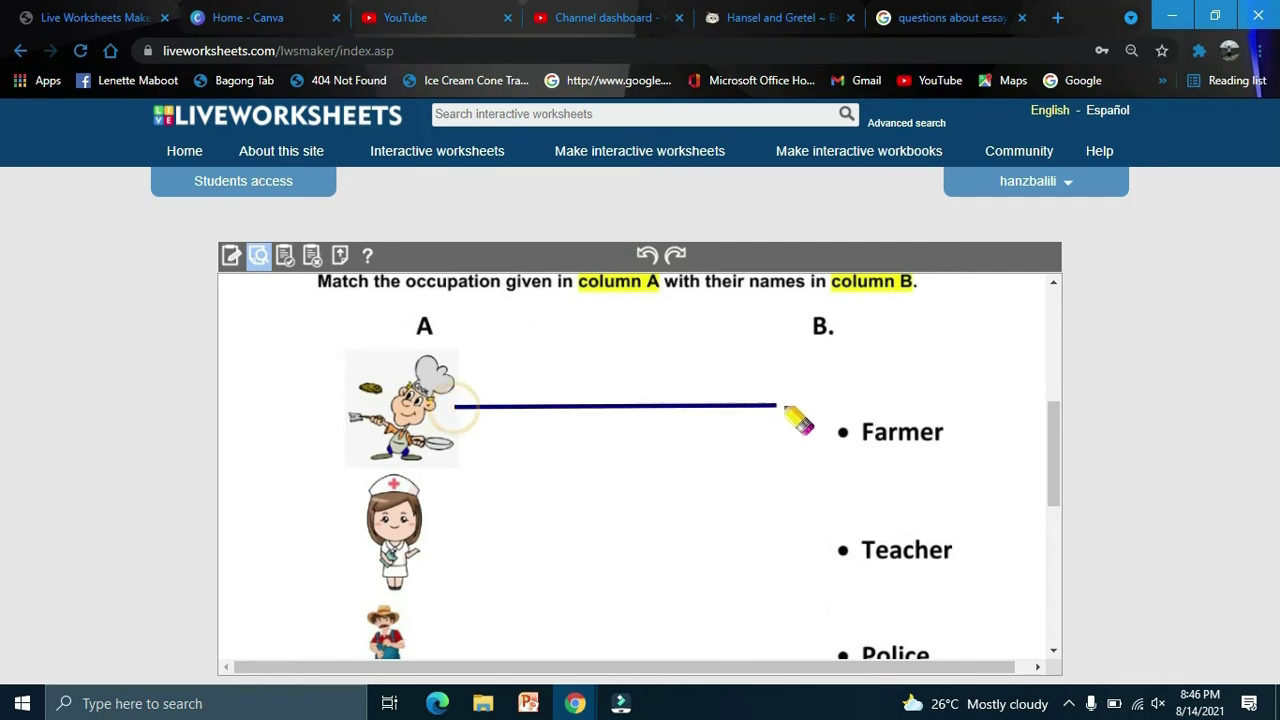
drag(798, 420, 843, 434)
scroll(517, 403, down, 3)
drag(440, 335, 850, 644)
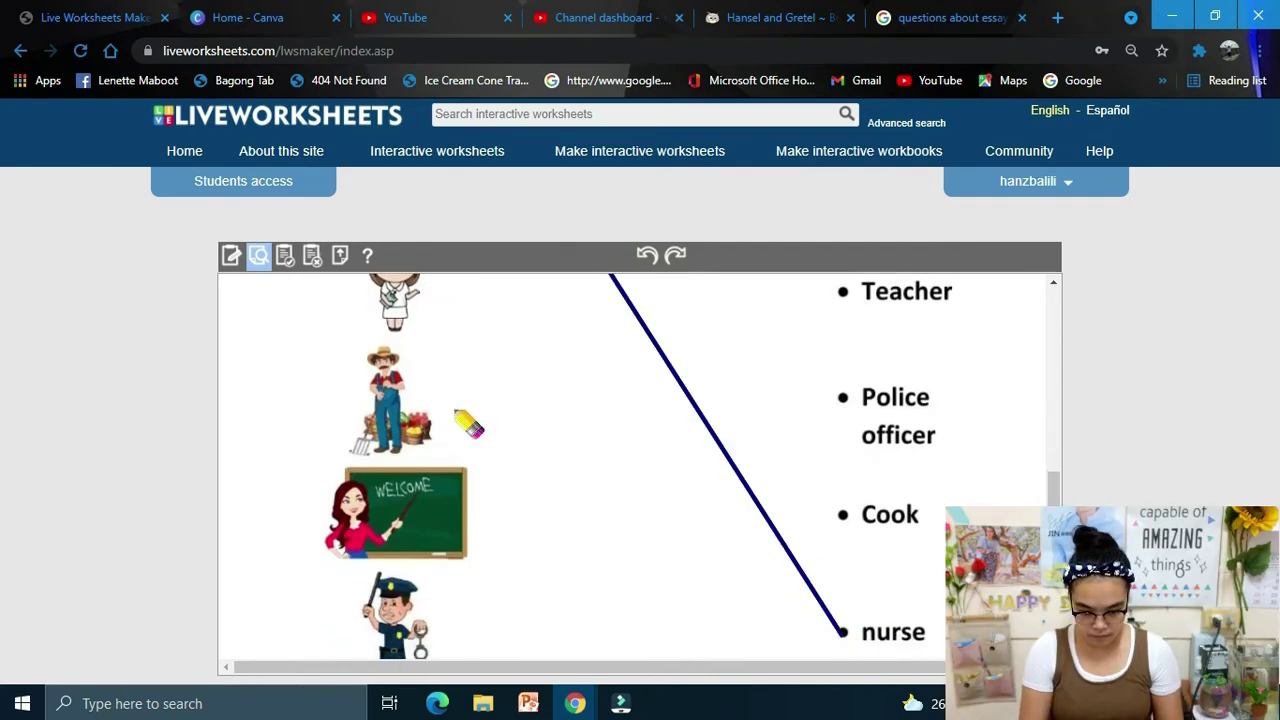
Draw answer lines from the farmer picture to Teacher, the policeman to Police officer and the teacher picture to Cook.
scroll(468, 424, up, 1)
drag(452, 512, 849, 415)
scroll(700, 420, down, 2)
scroll(455, 535, up, 1)
drag(450, 634, 851, 409)
drag(472, 492, 851, 524)
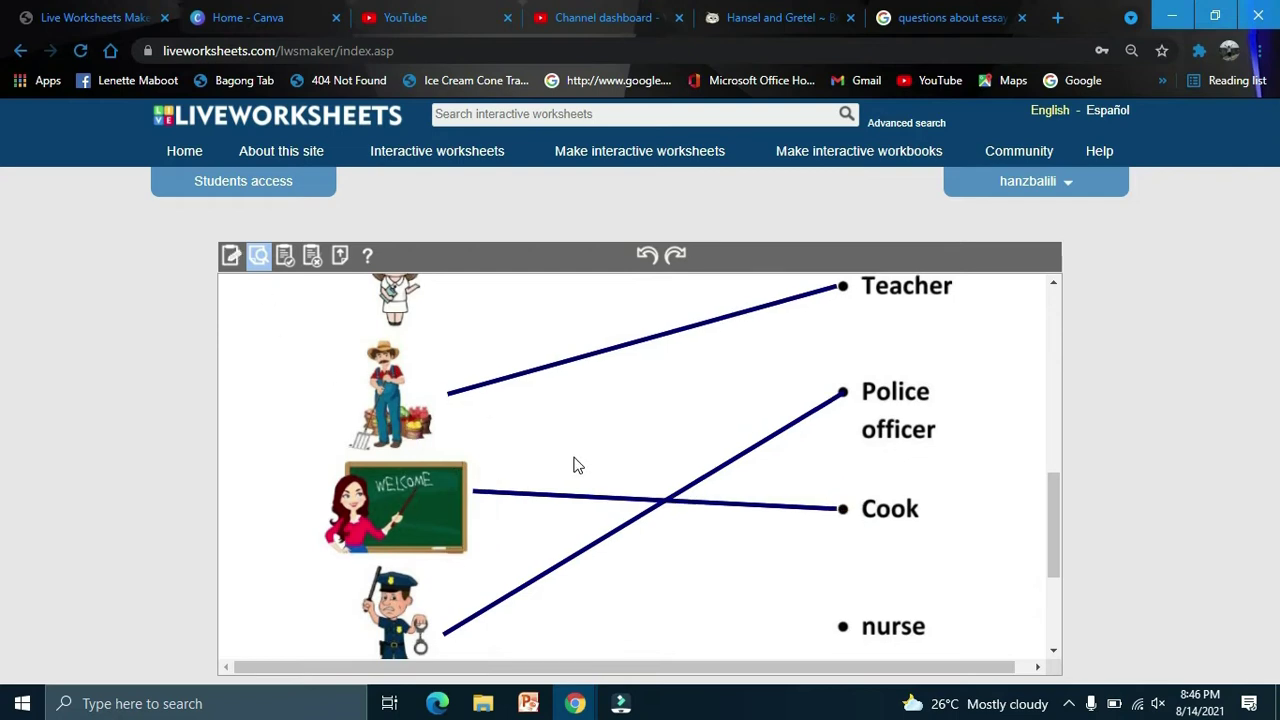
Finish the matching preview and review the score and the marked answers.
scroll(577, 463, down, 3)
click(614, 566)
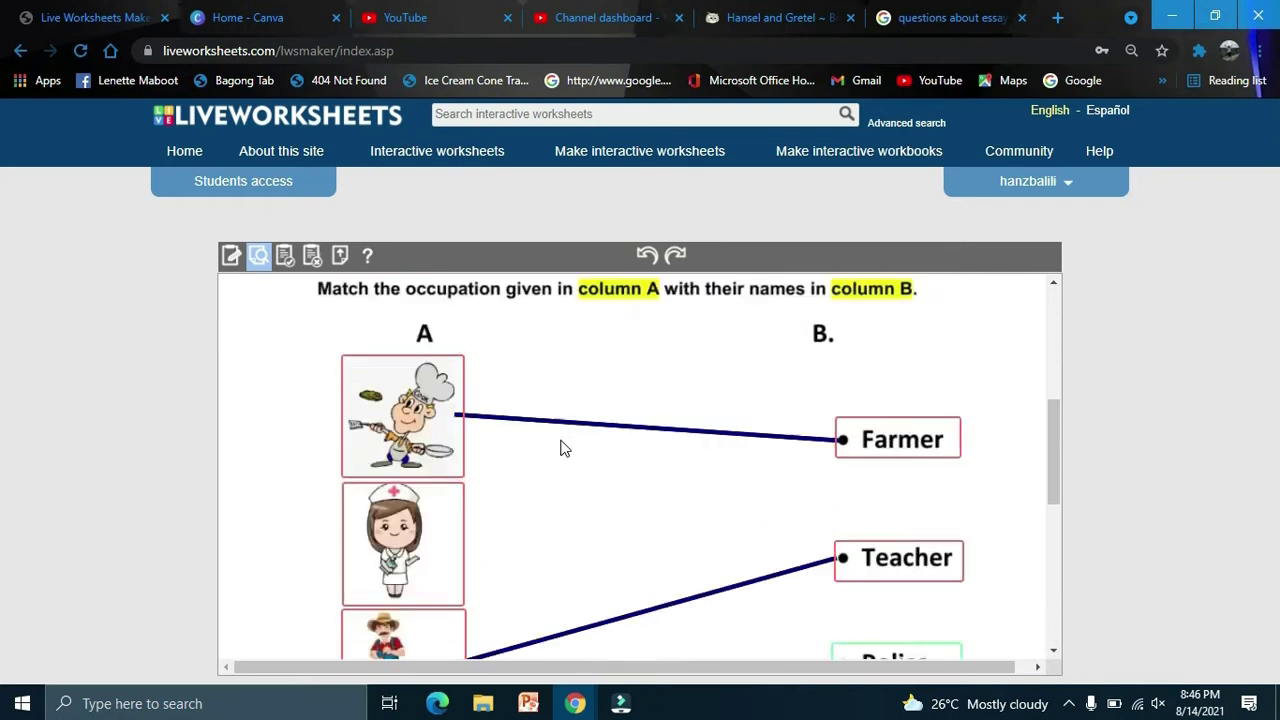
scroll(560, 447, down, 3)
scroll(560, 447, up, 3)
scroll(560, 447, down, 1)
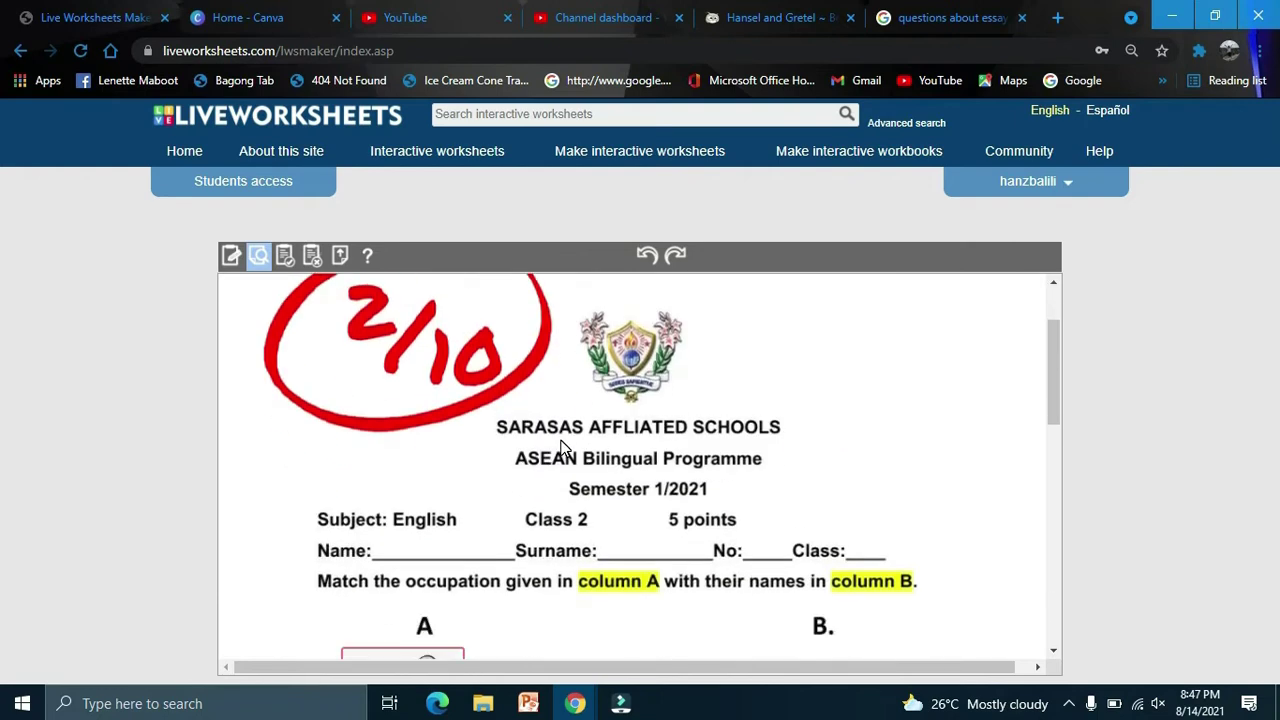
scroll(560, 447, down, 5)
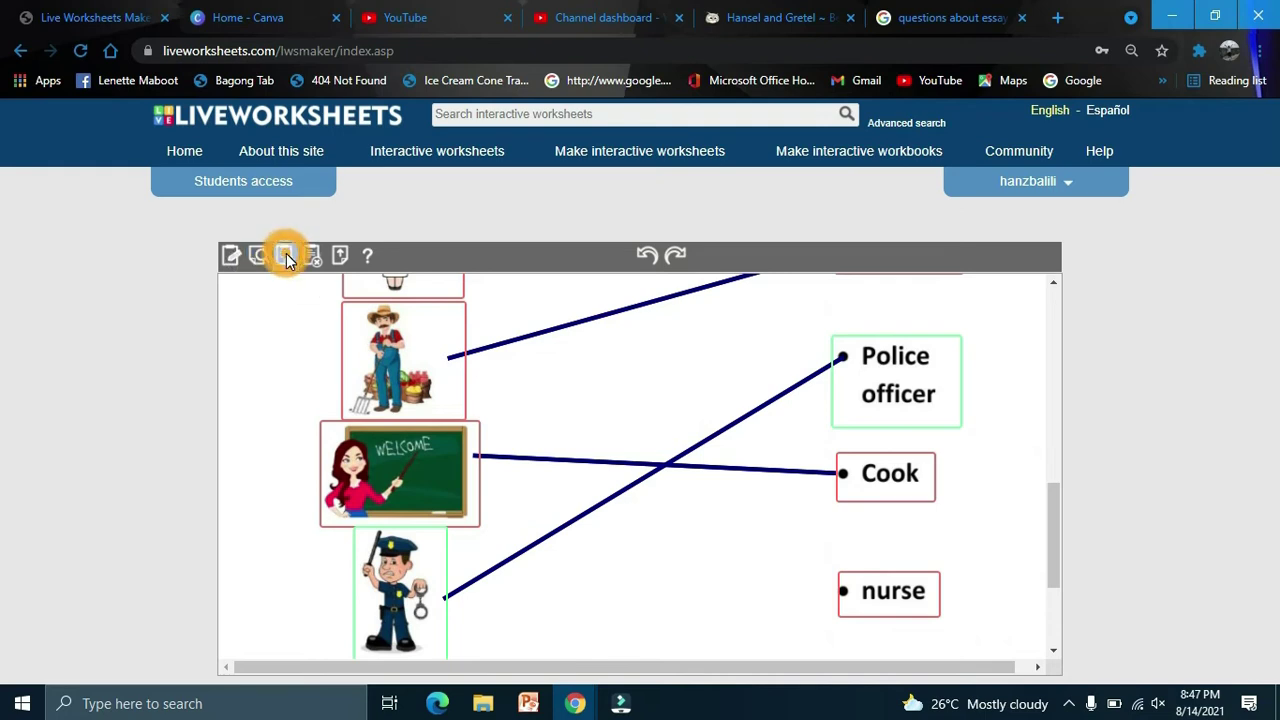
Save the matching worksheet and upload Vocabulary.pdf as a new worksheet.
click(285, 256)
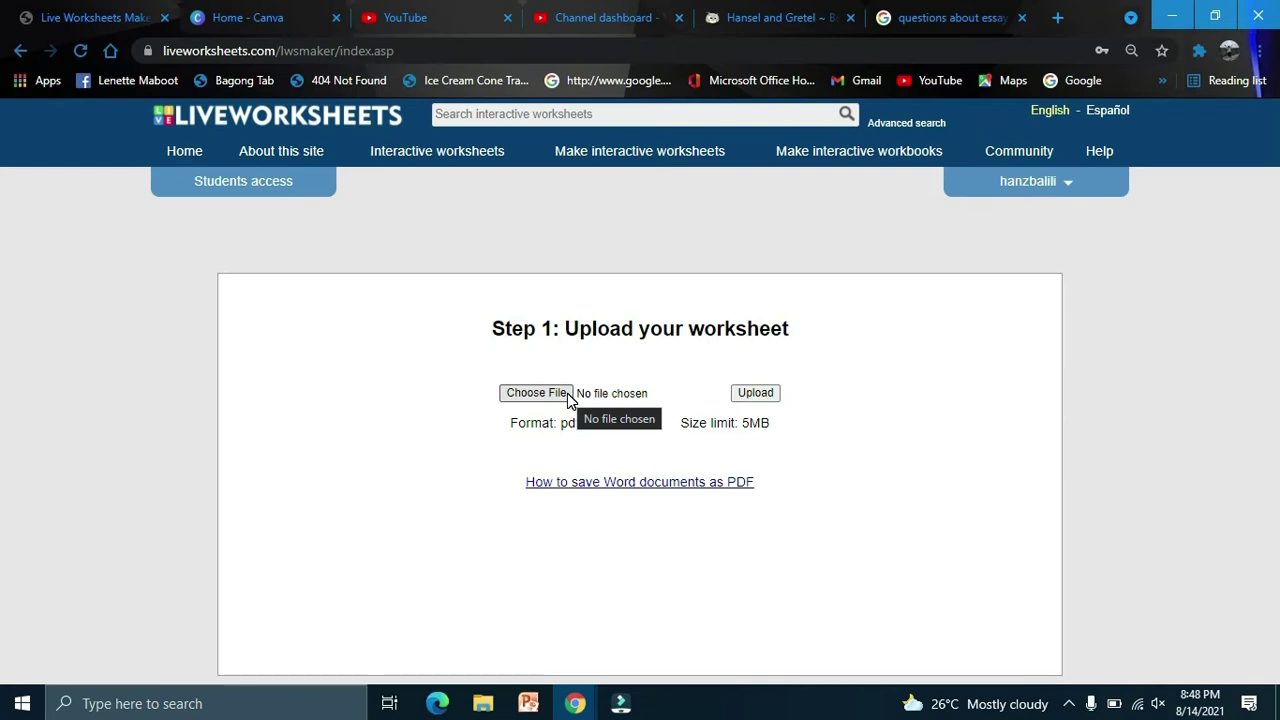
click(567, 394)
double_click(301, 256)
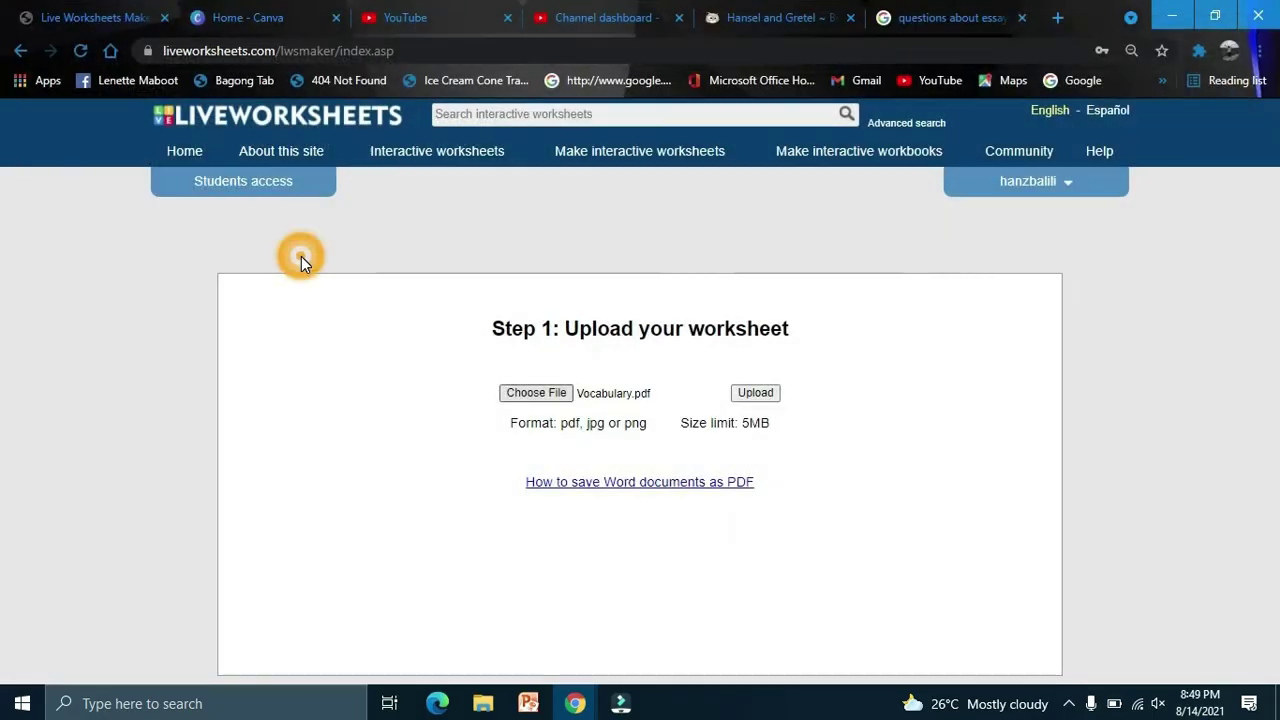
click(755, 393)
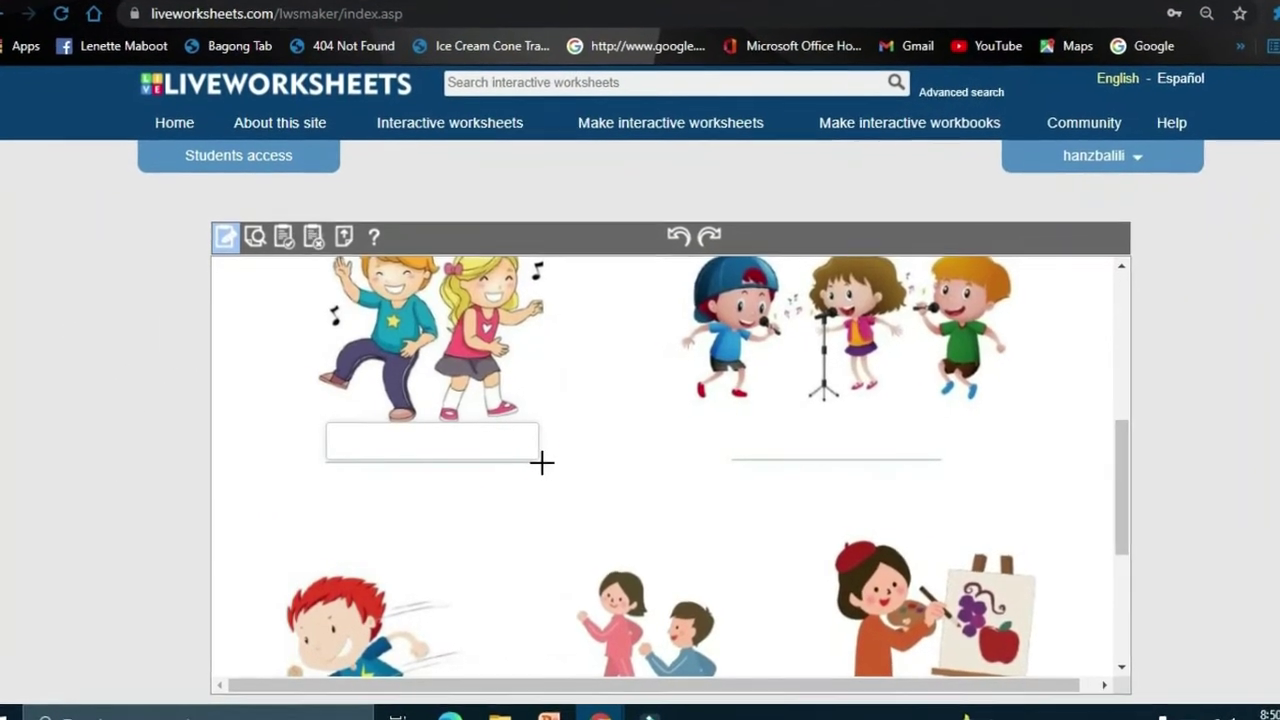
Enter choose: *dancing/sleeping in the field under the picture of the dancing children.
click(357, 434)
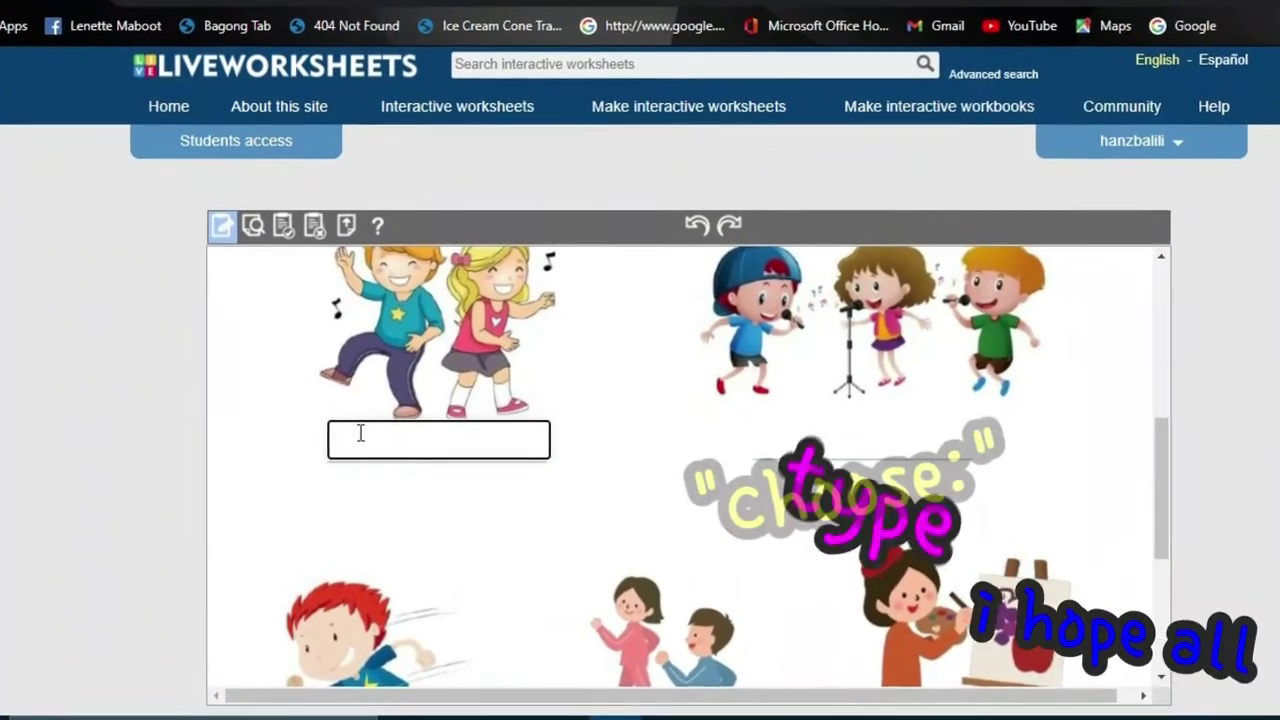
text(oose: )
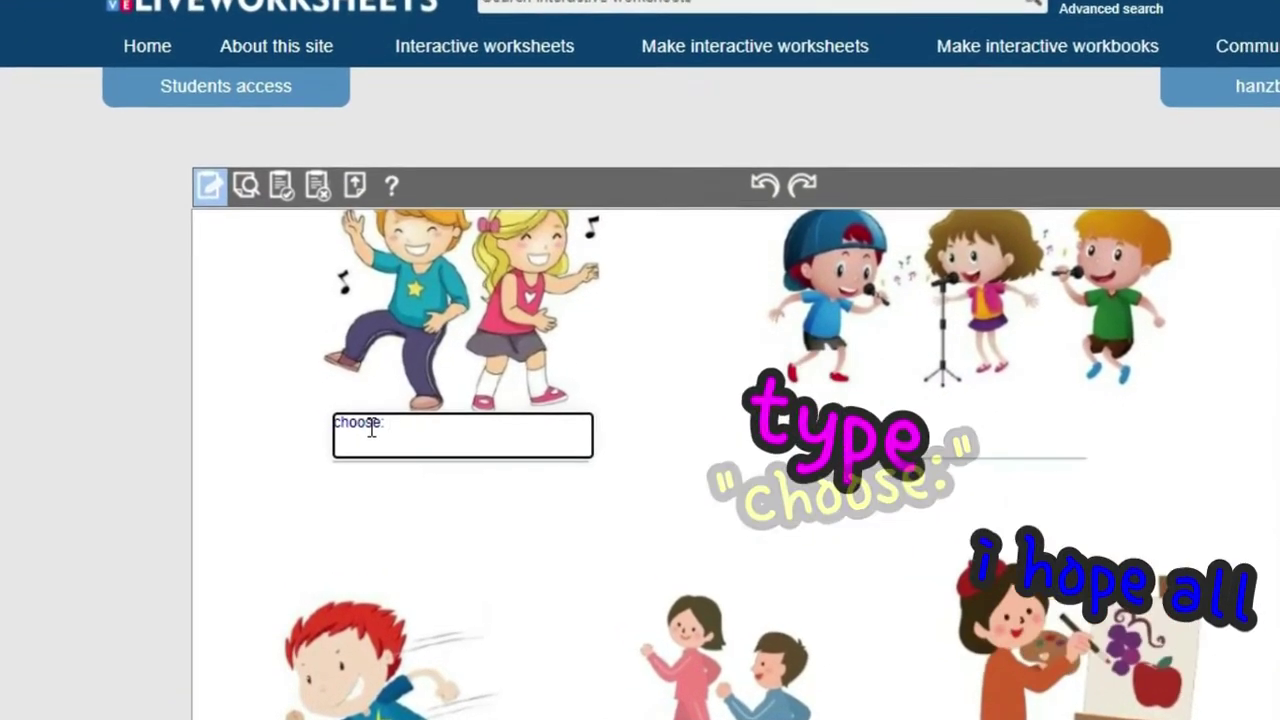
text(s)
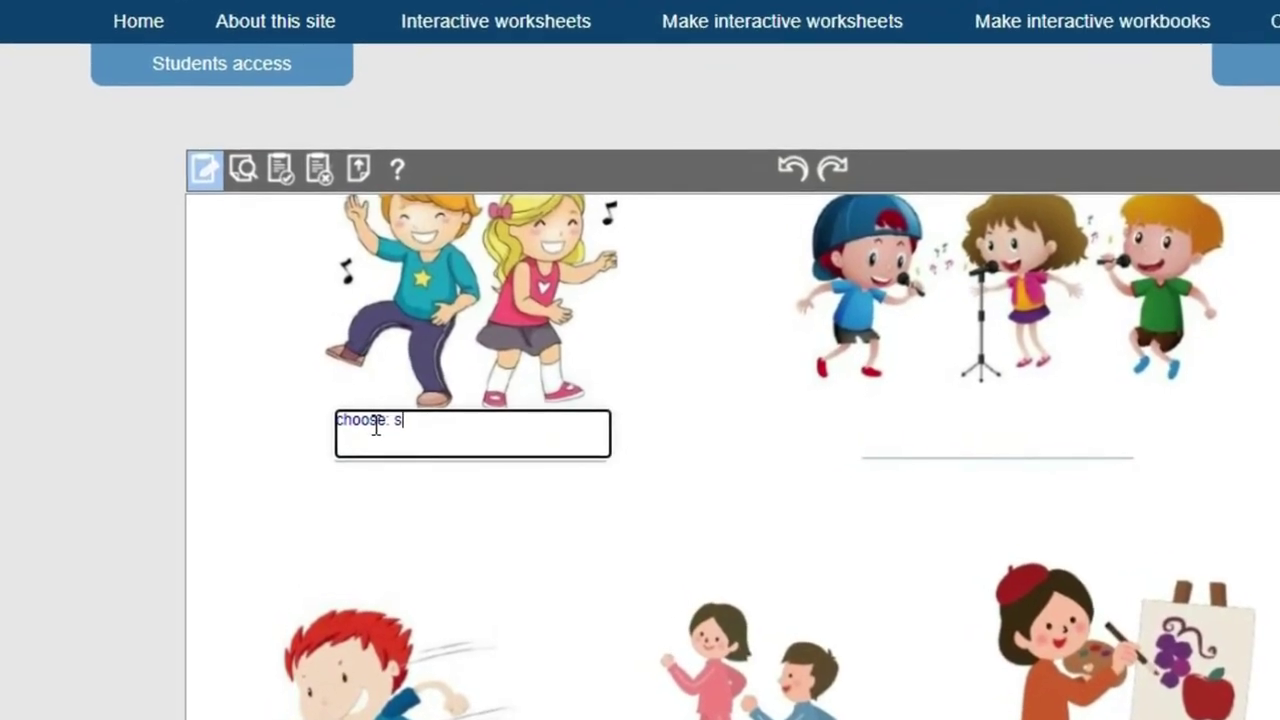
key(BackSpace)
text(dancing)
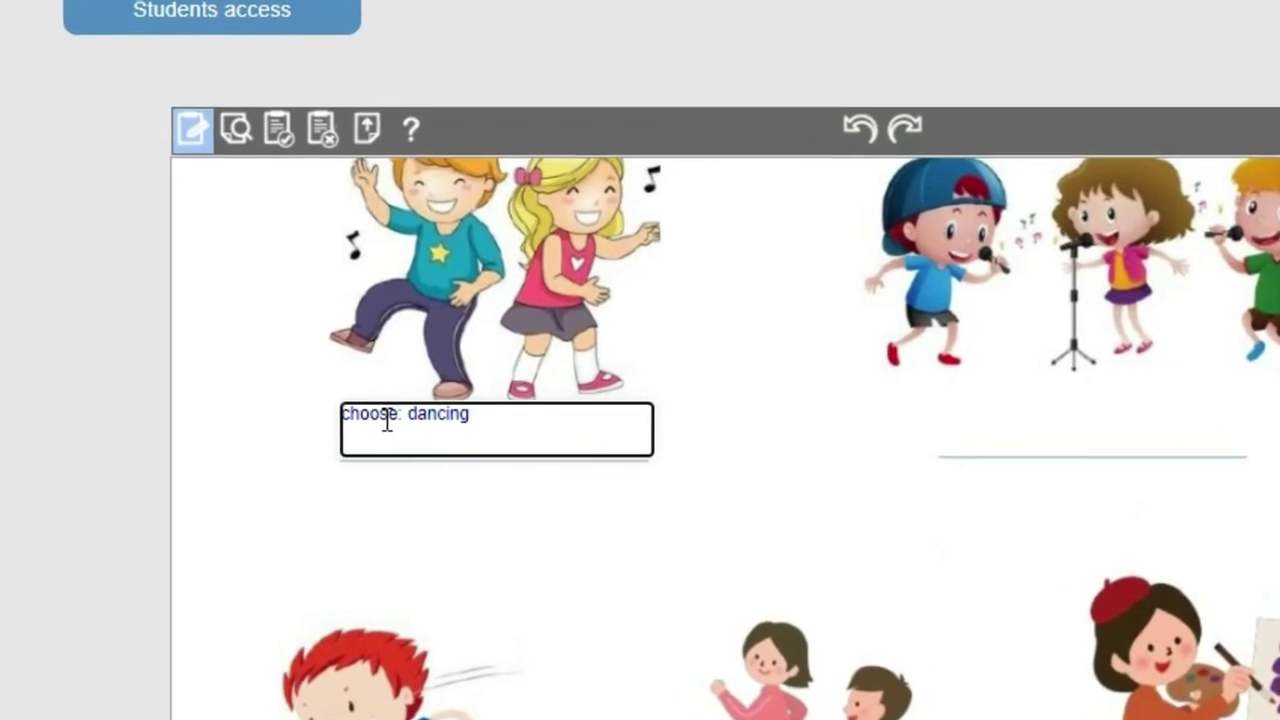
key(Left)
key(Left)
key(Left)
key(Left)
key(Right)
key(Right)
key(Right)
key(Right)
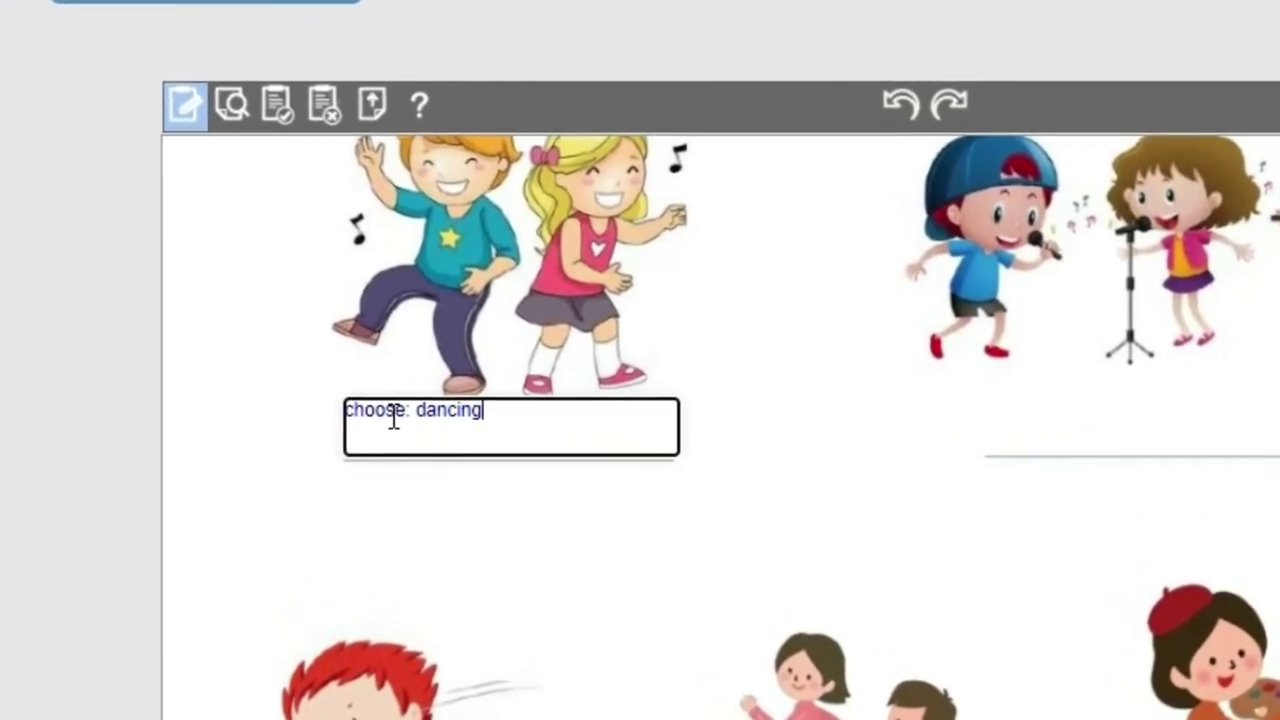
text(/sleeping)
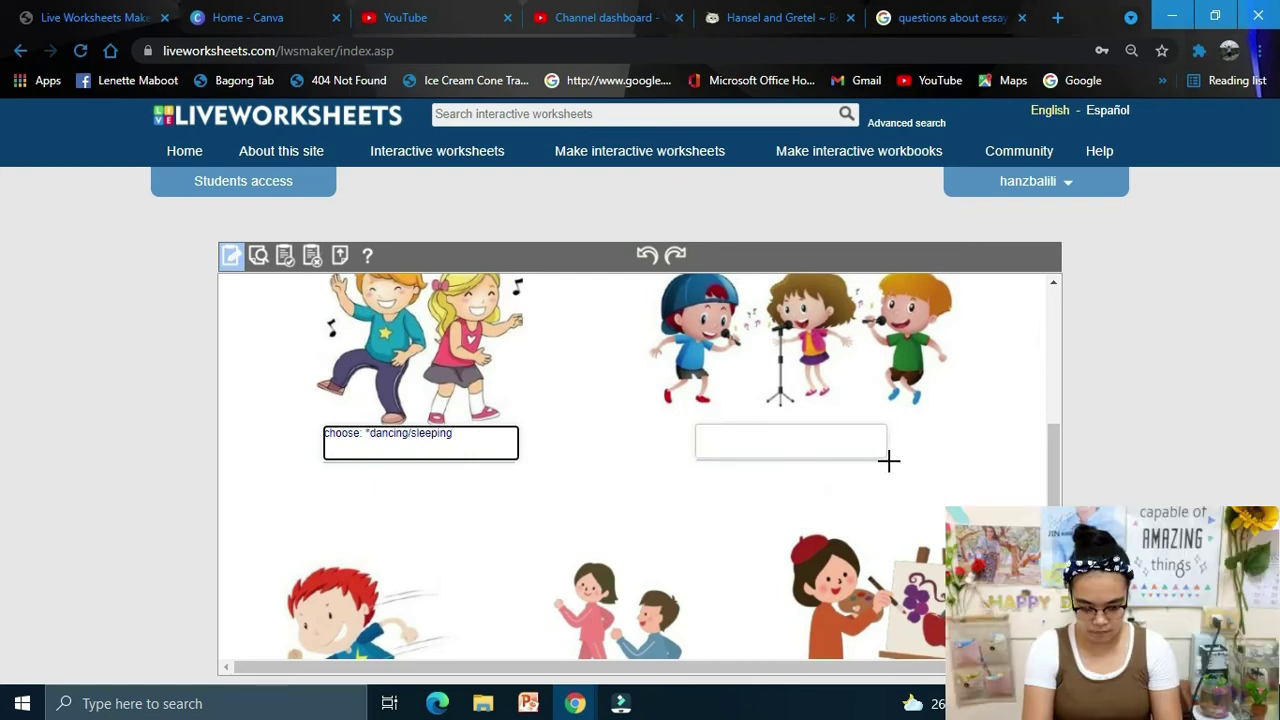
Add drop-down fields with choose: running/*singing under the singing children and choose: *running/walking under the running boy.
click(829, 446)
text(choose: running/)
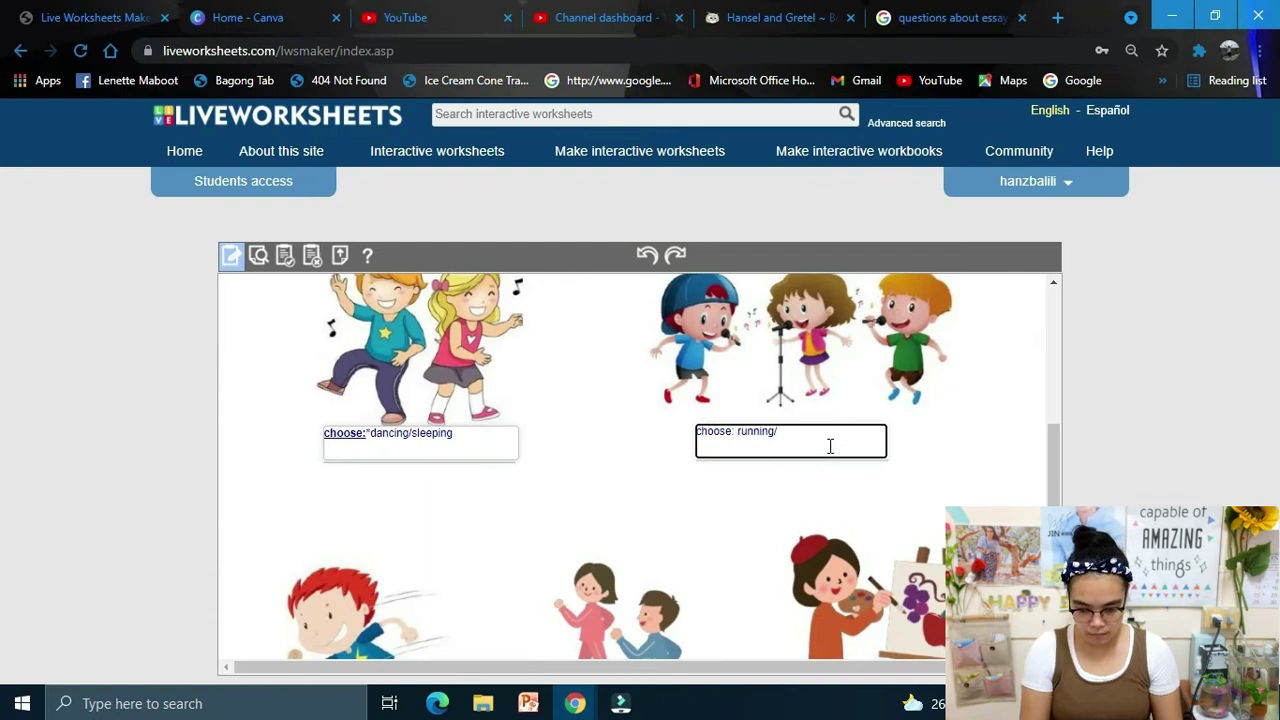
scroll(663, 502, down, 3)
drag(300, 447, 487, 480)
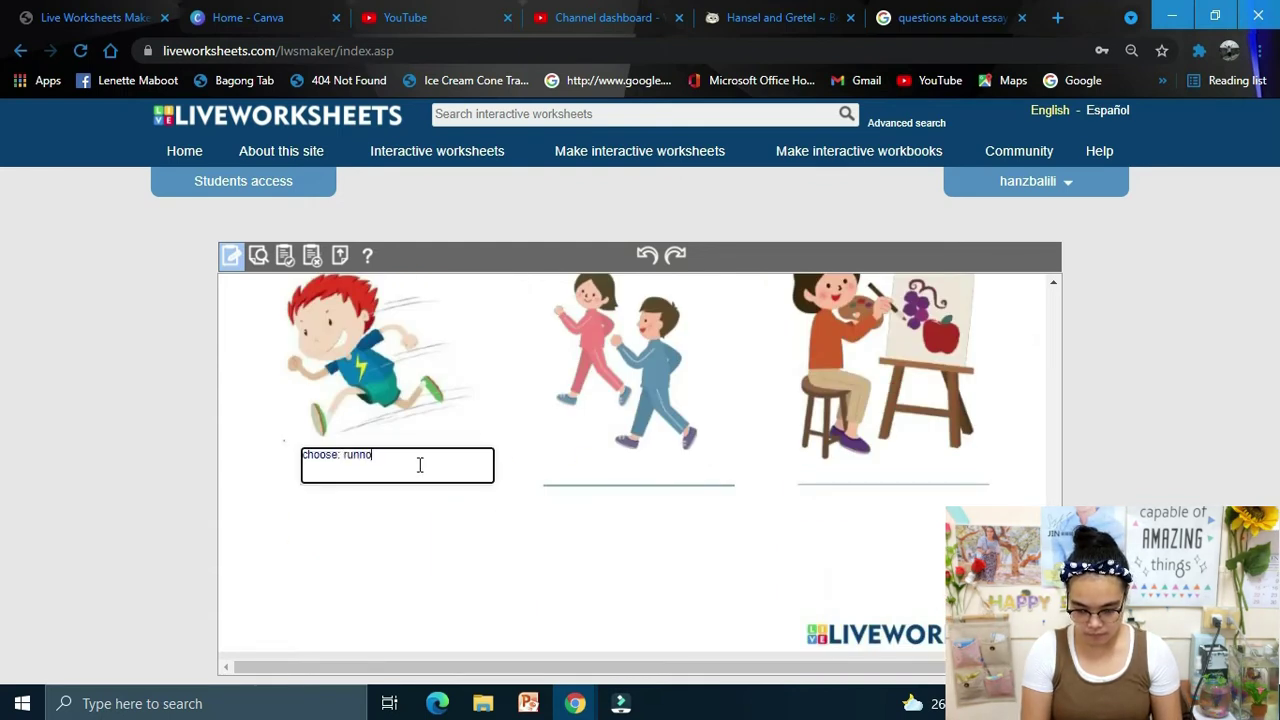
Add drop-down fields with choose: drinking/*walking under the walking children and choose: playing/*painting under the painter.
drag(732, 484, 733, 485)
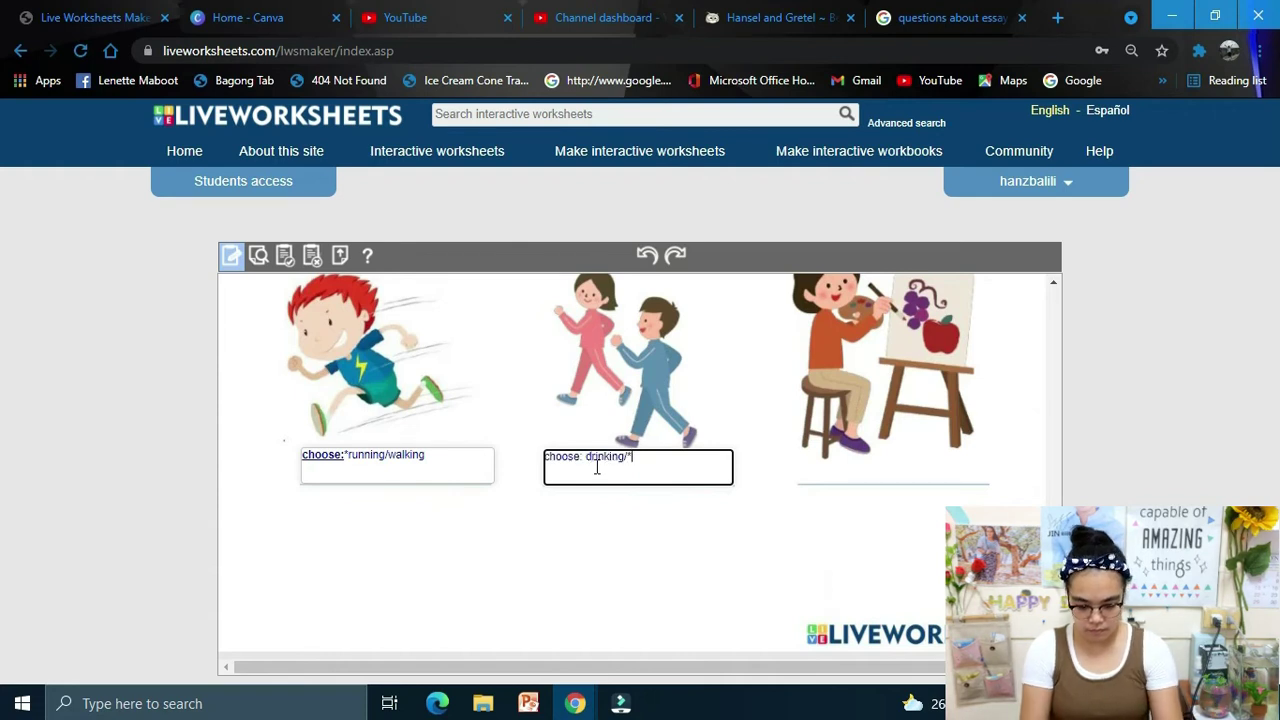
drag(990, 486, 990, 486)
text(choose: playing/*painting)
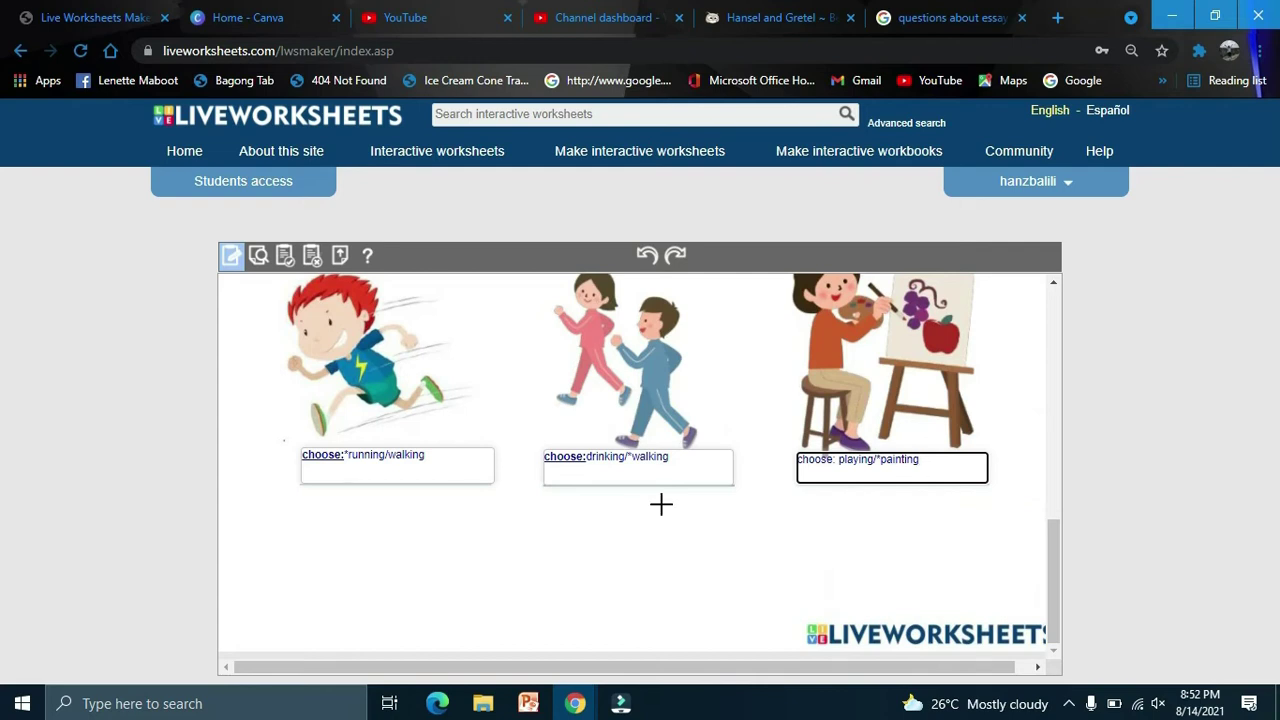
Preview the vocabulary worksheet and answer dancing for the dancing children and running for the singing children.
scroll(661, 504, up, 10)
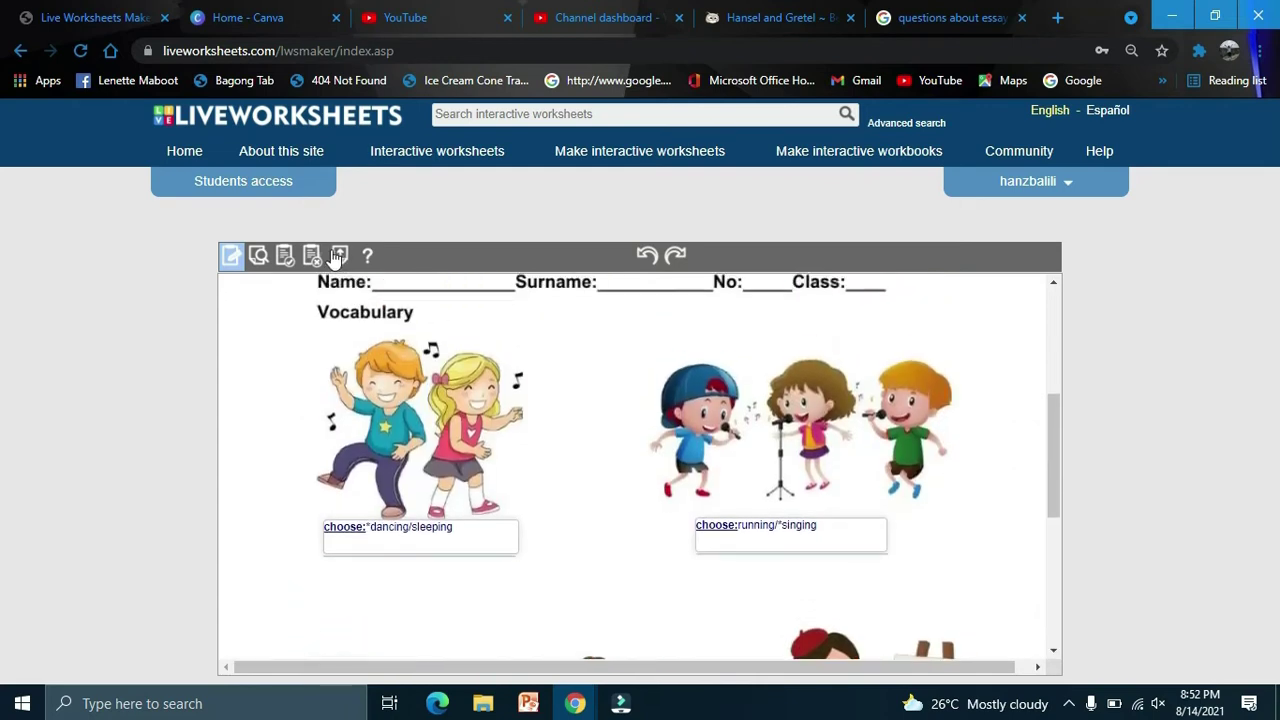
click(259, 256)
scroll(666, 440, down, 5)
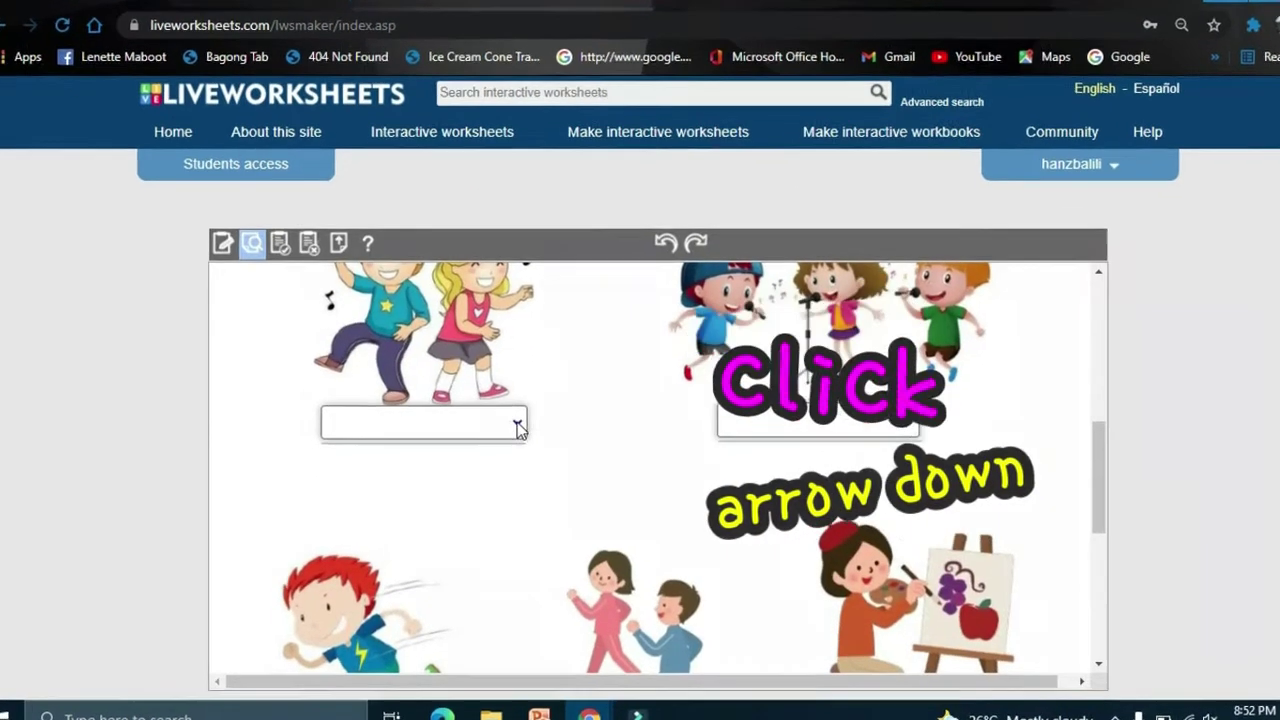
click(505, 424)
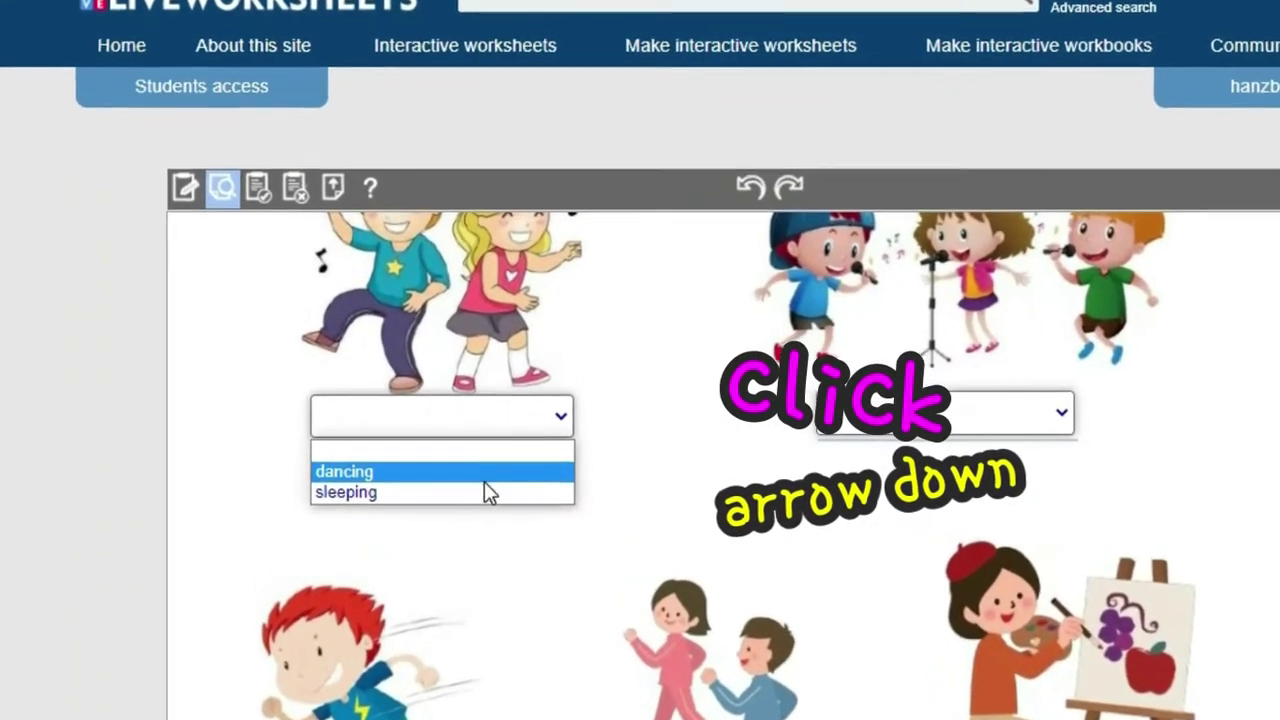
click(506, 478)
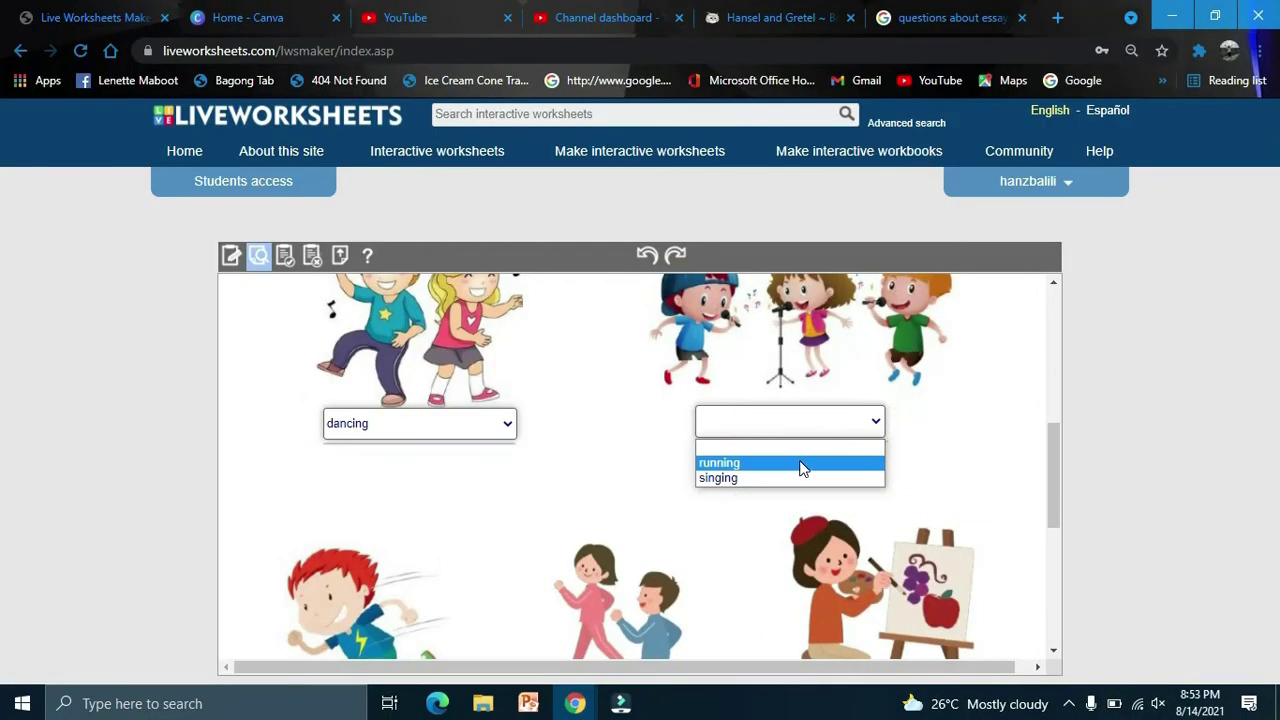
click(800, 463)
Answer running for the running boy, walking for the walking children and playing for the painter.
scroll(656, 483, down, 2)
click(485, 537)
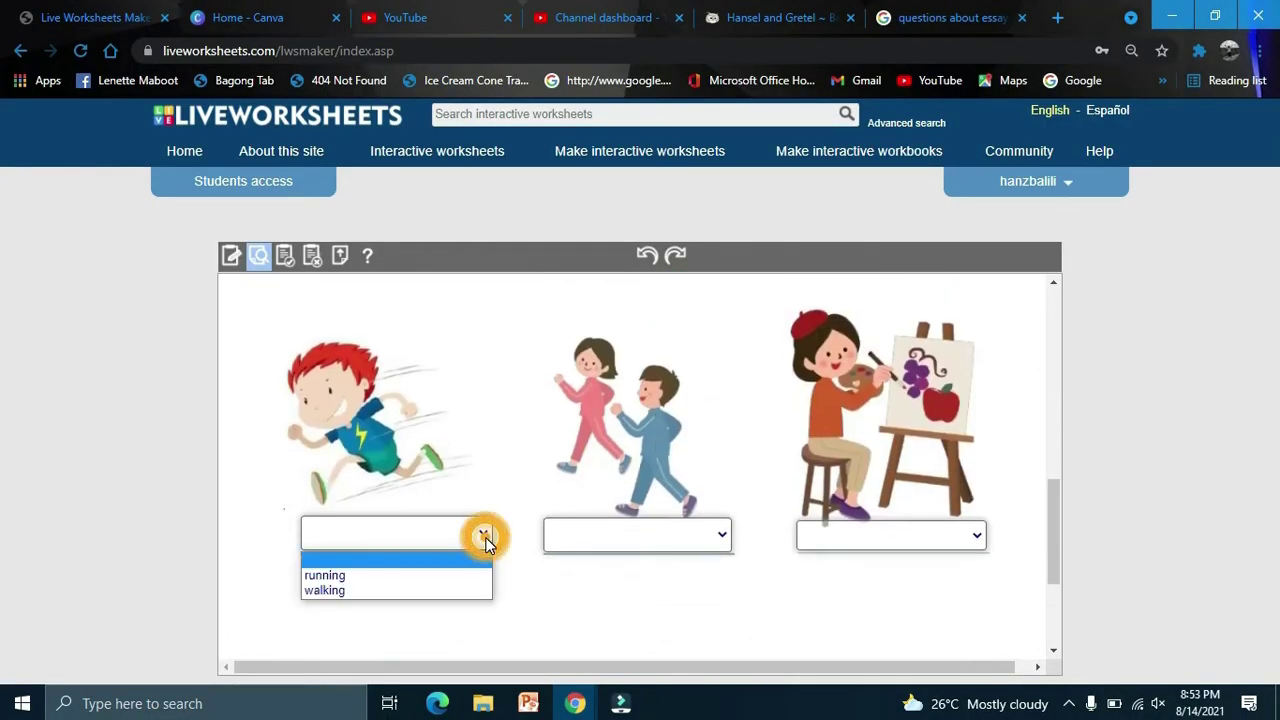
click(376, 576)
click(638, 538)
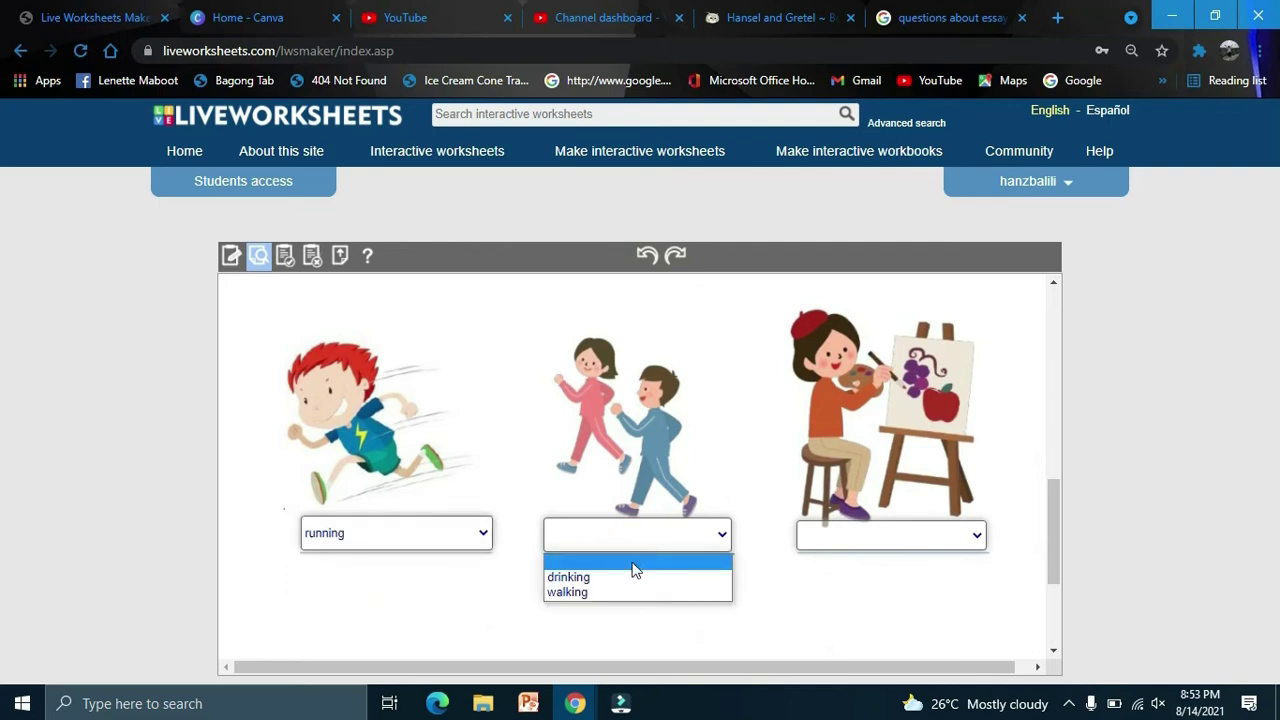
click(628, 591)
click(841, 535)
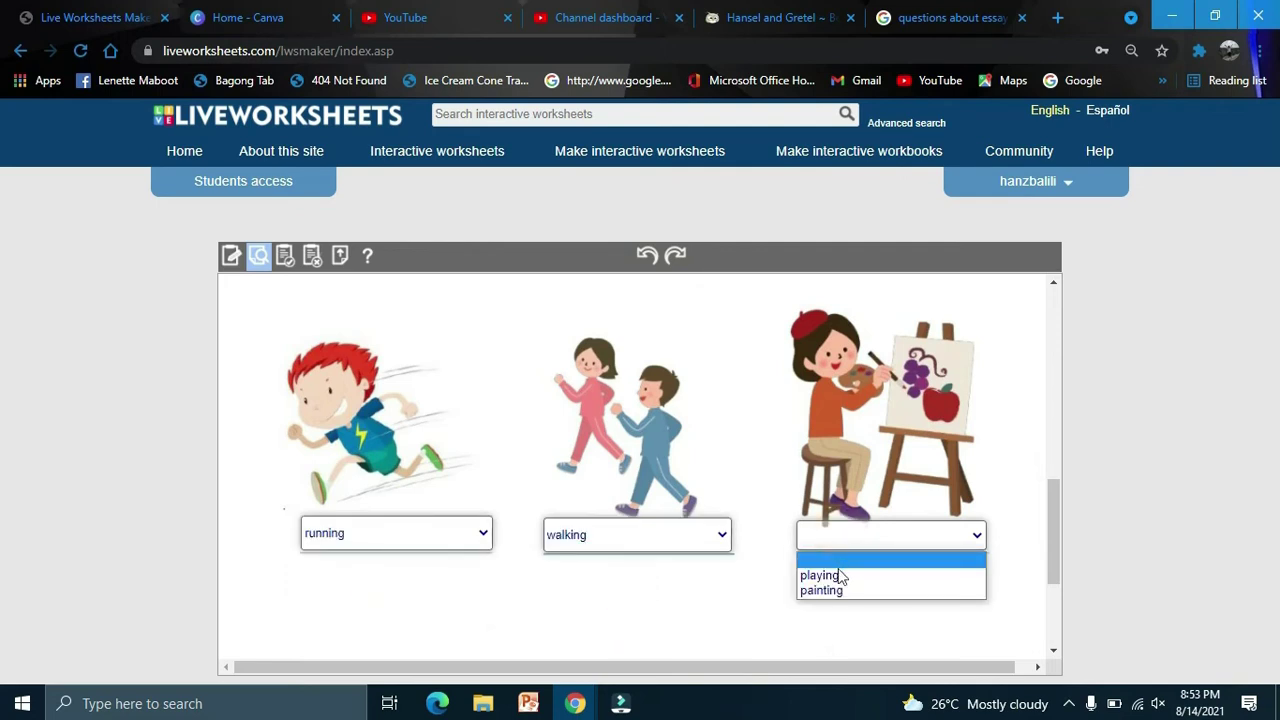
click(820, 575)
Finish the vocabulary preview and review the score and the marked answers.
scroll(683, 509, down, 2)
click(628, 543)
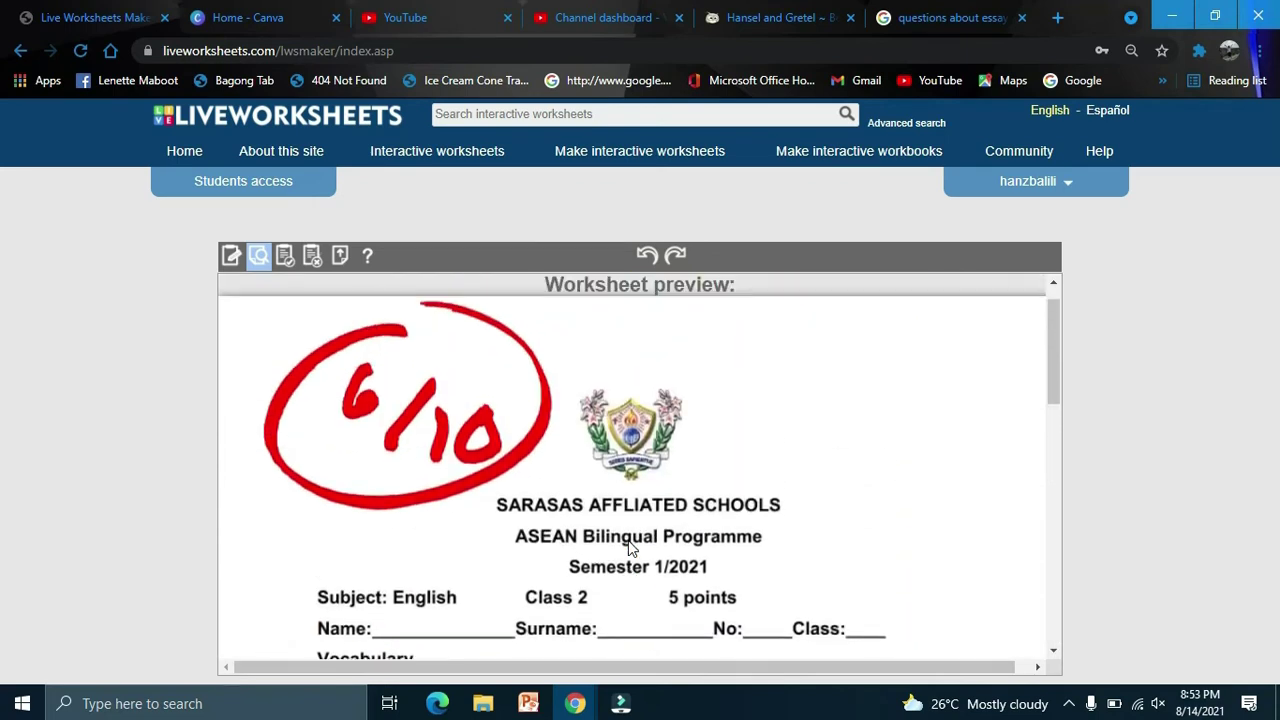
scroll(615, 555, down, 3)
scroll(609, 556, up, 2)
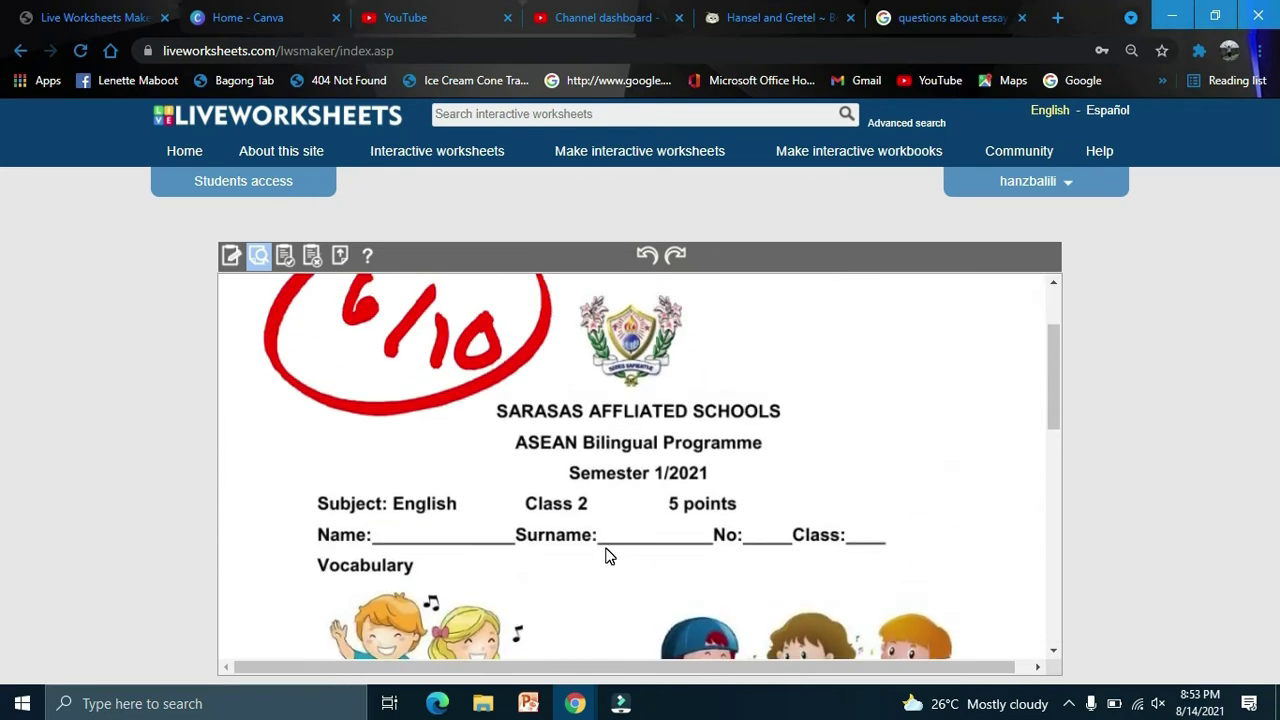
scroll(609, 556, down, 8)
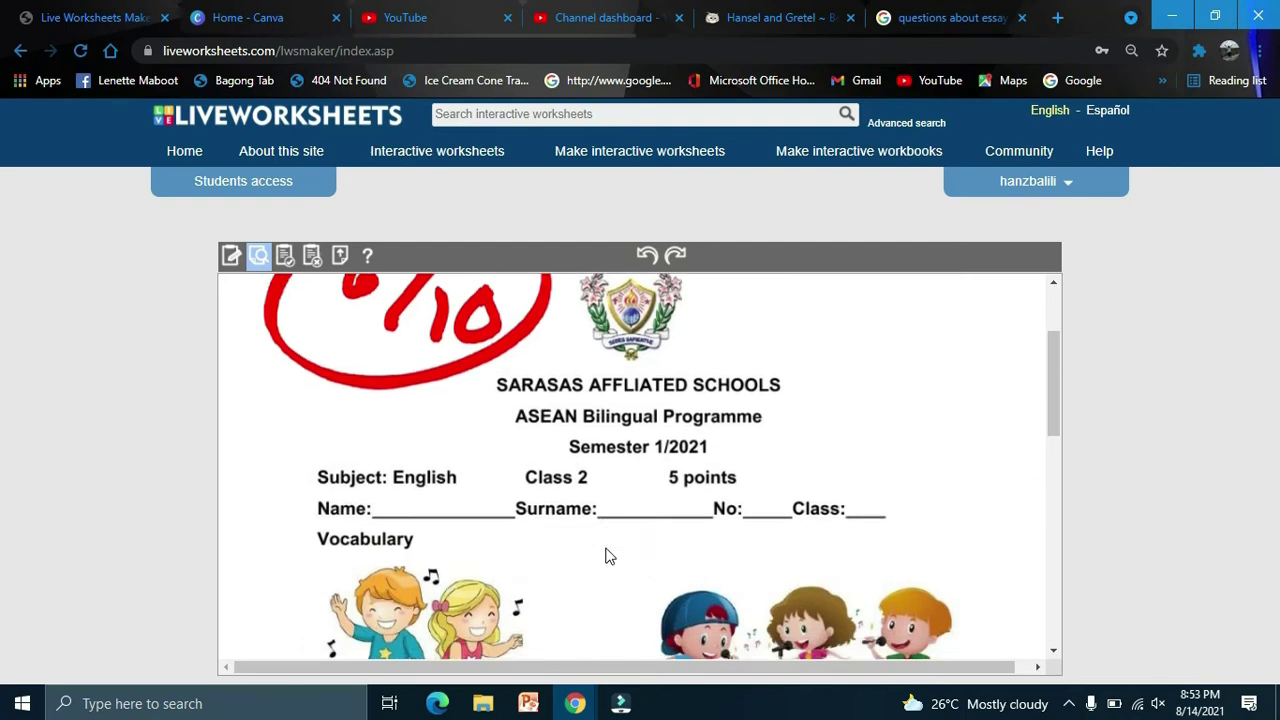
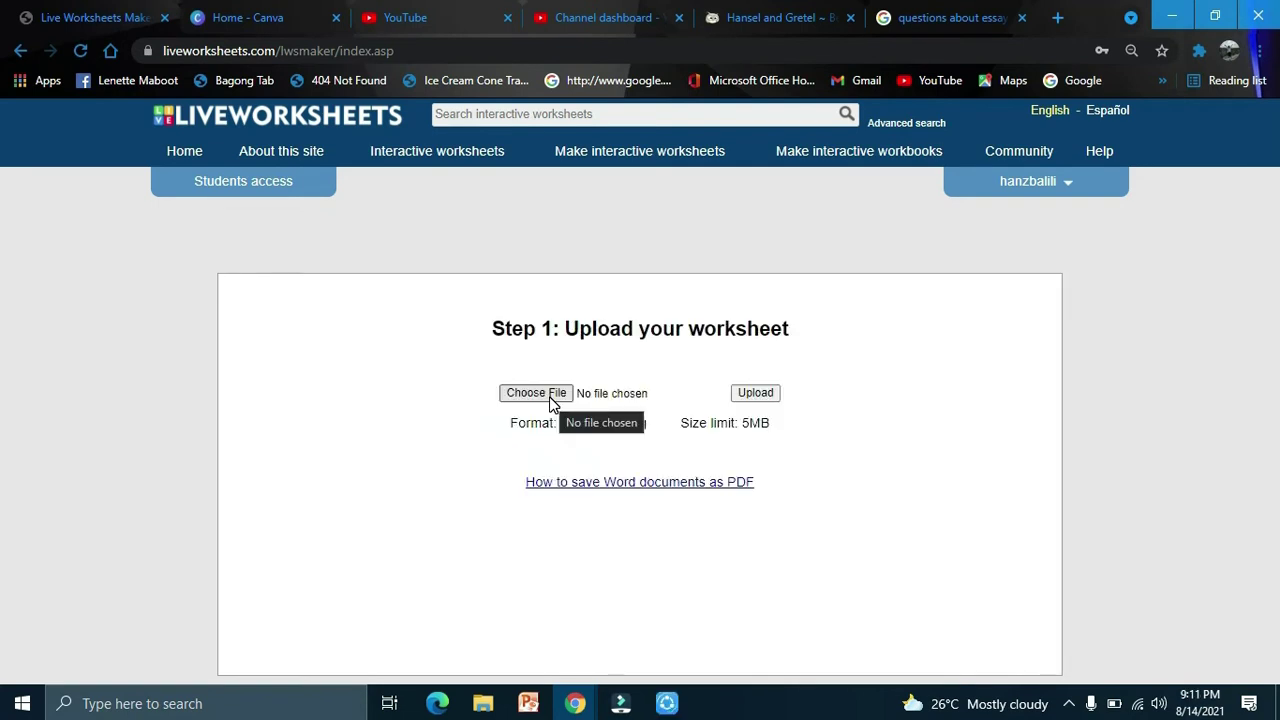
Upload listening test.pdf from the english folder as a new worksheet.
click(551, 396)
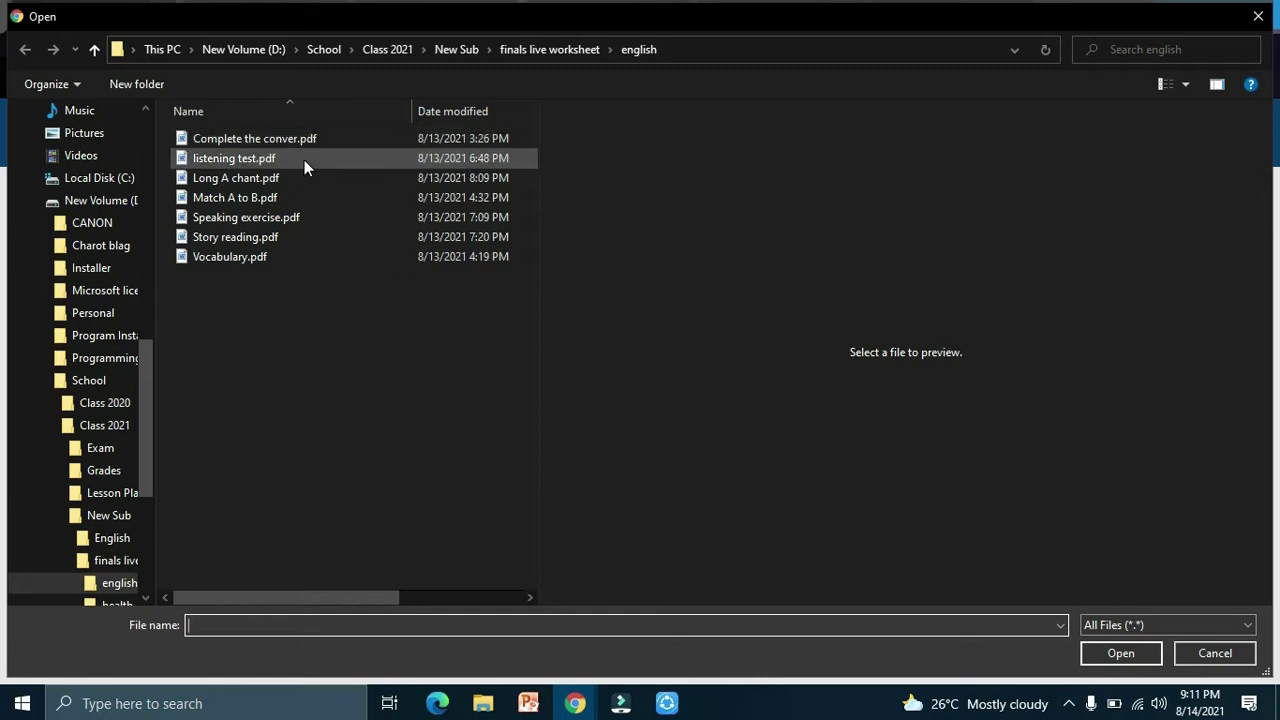
double_click(304, 160)
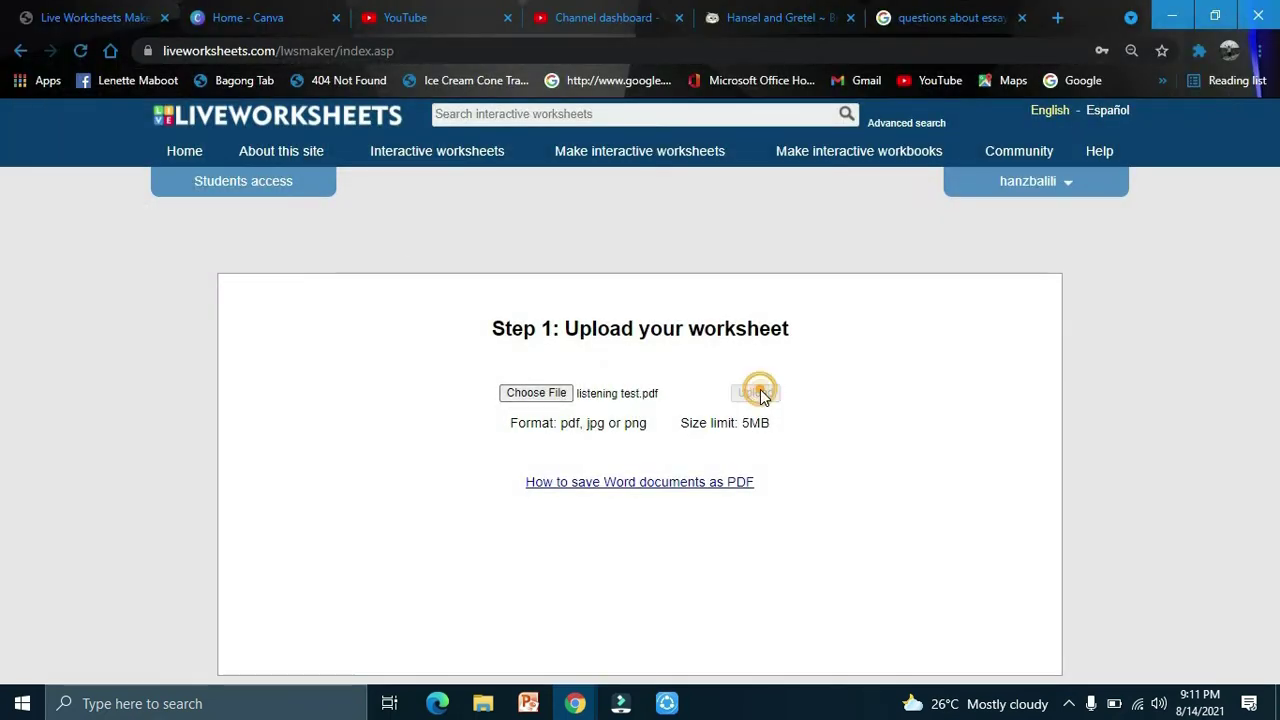
click(757, 393)
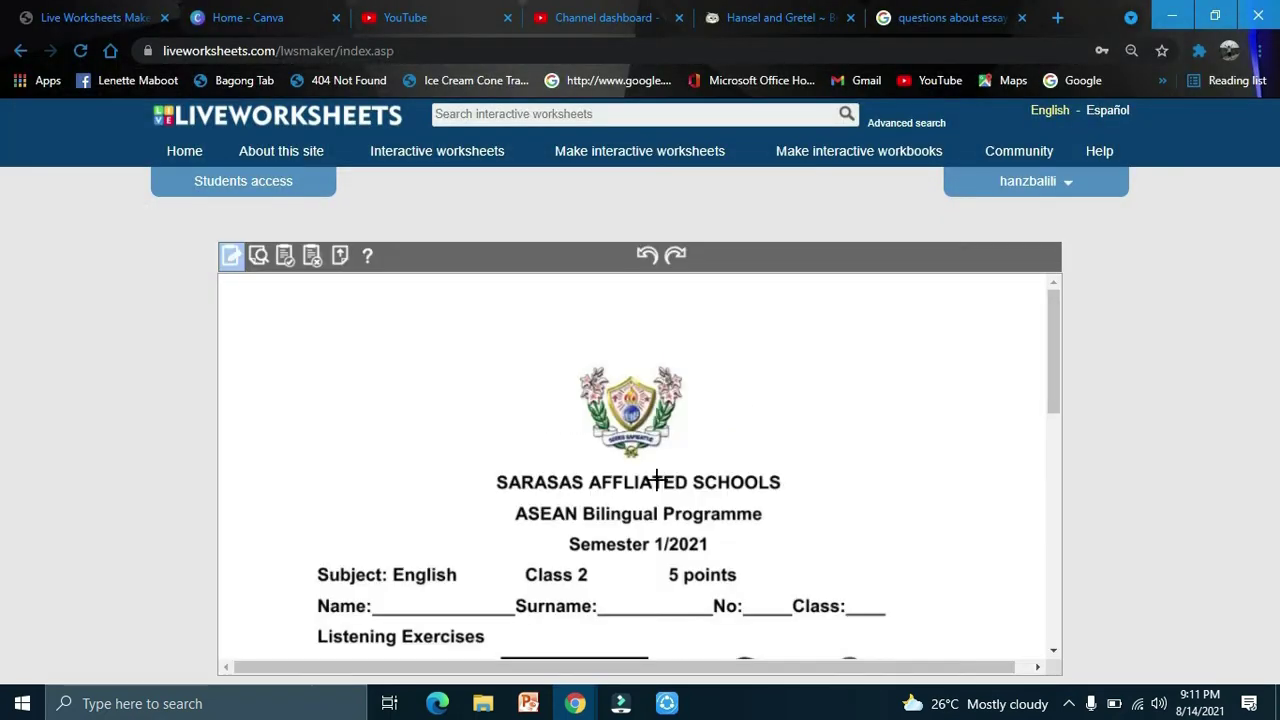
Draw a field over the speaker icon of listening item 1 and enter listen:teacher in it.
scroll(541, 474, down, 3)
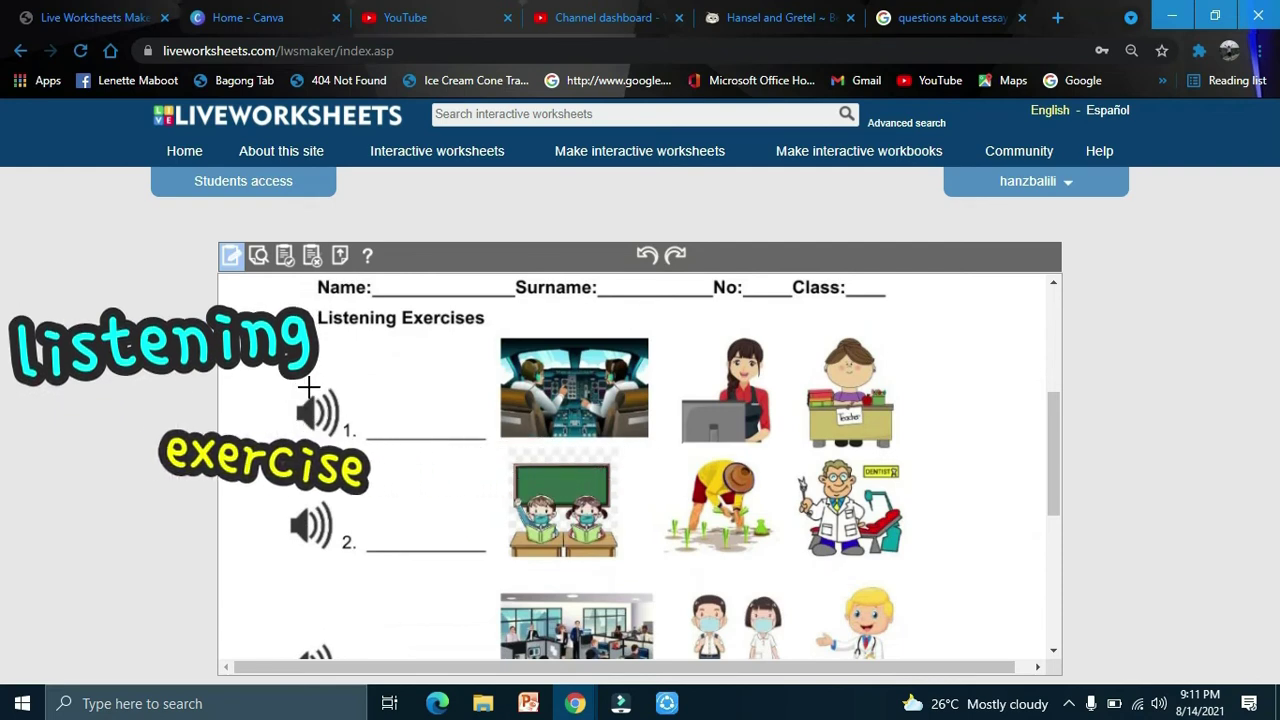
drag(290, 373, 361, 439)
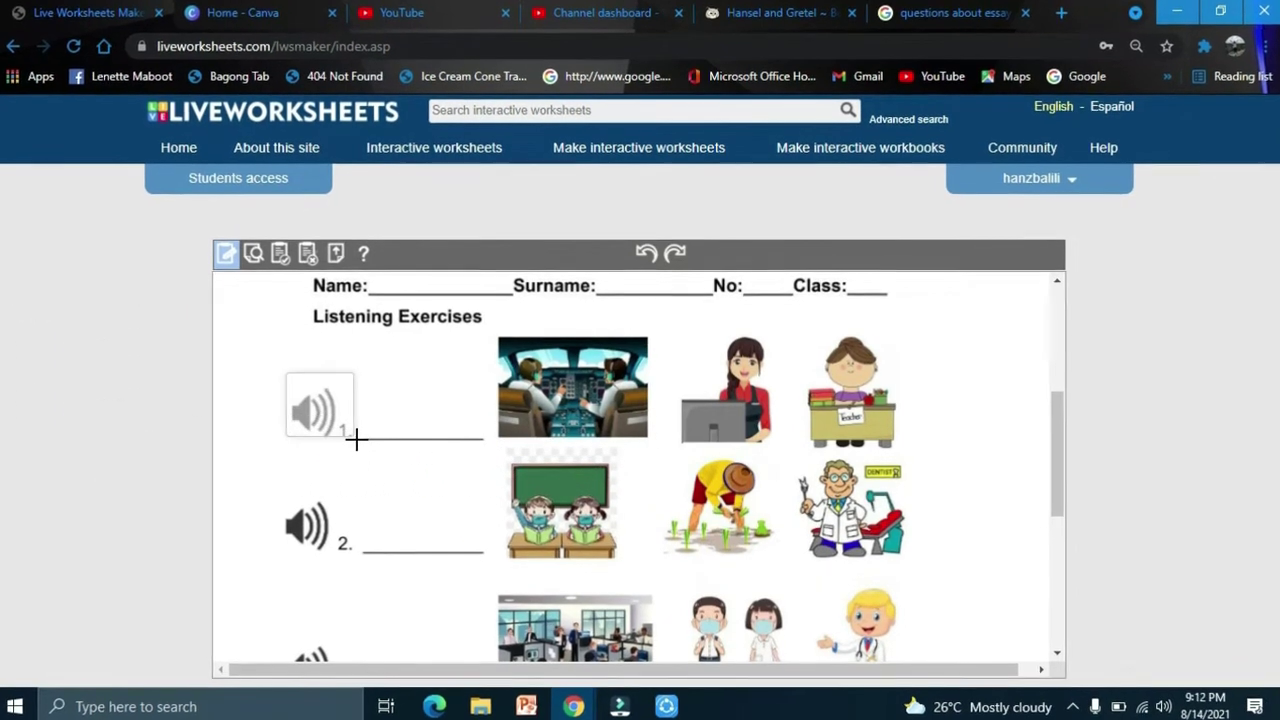
click(311, 394)
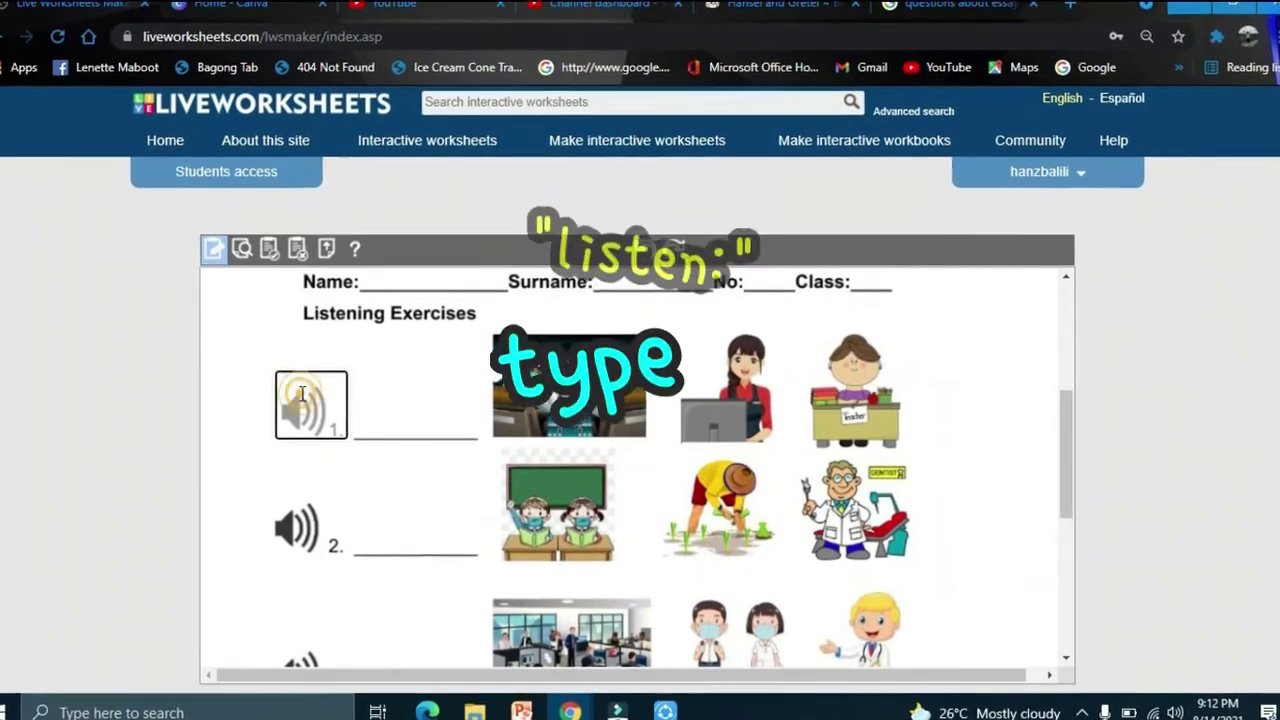
text(listen)
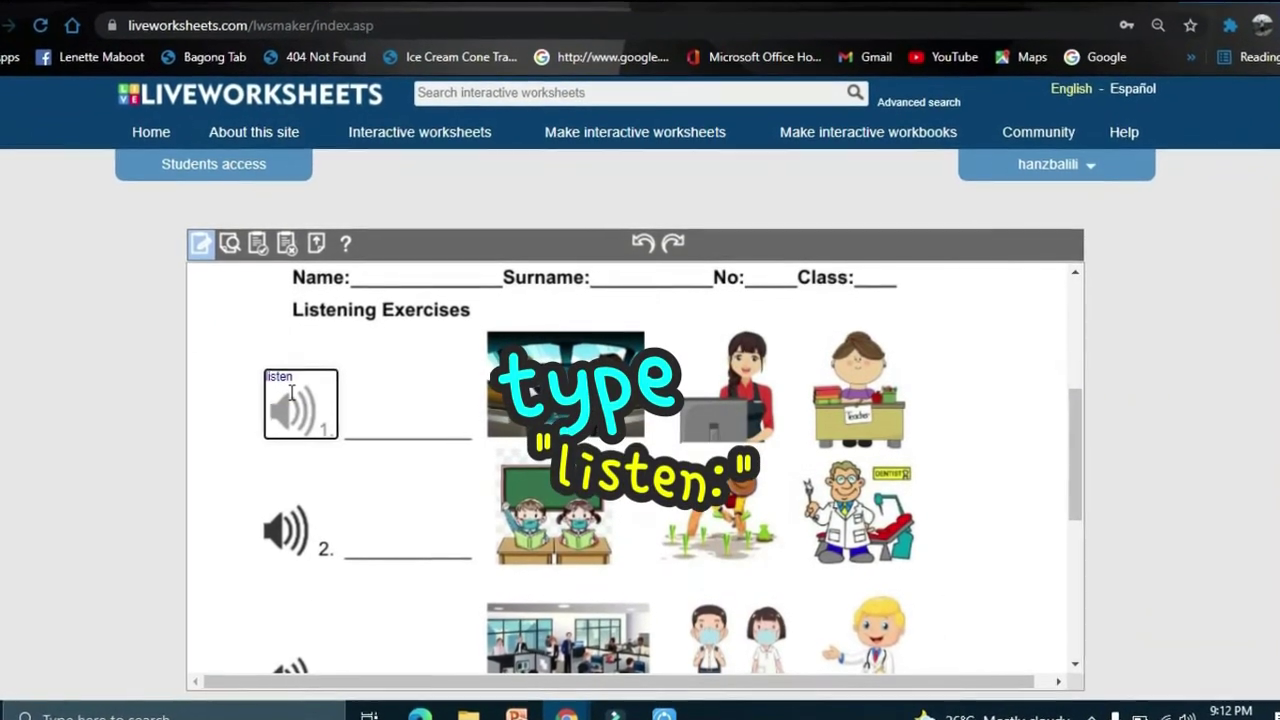
text(:teacher)
click(341, 388)
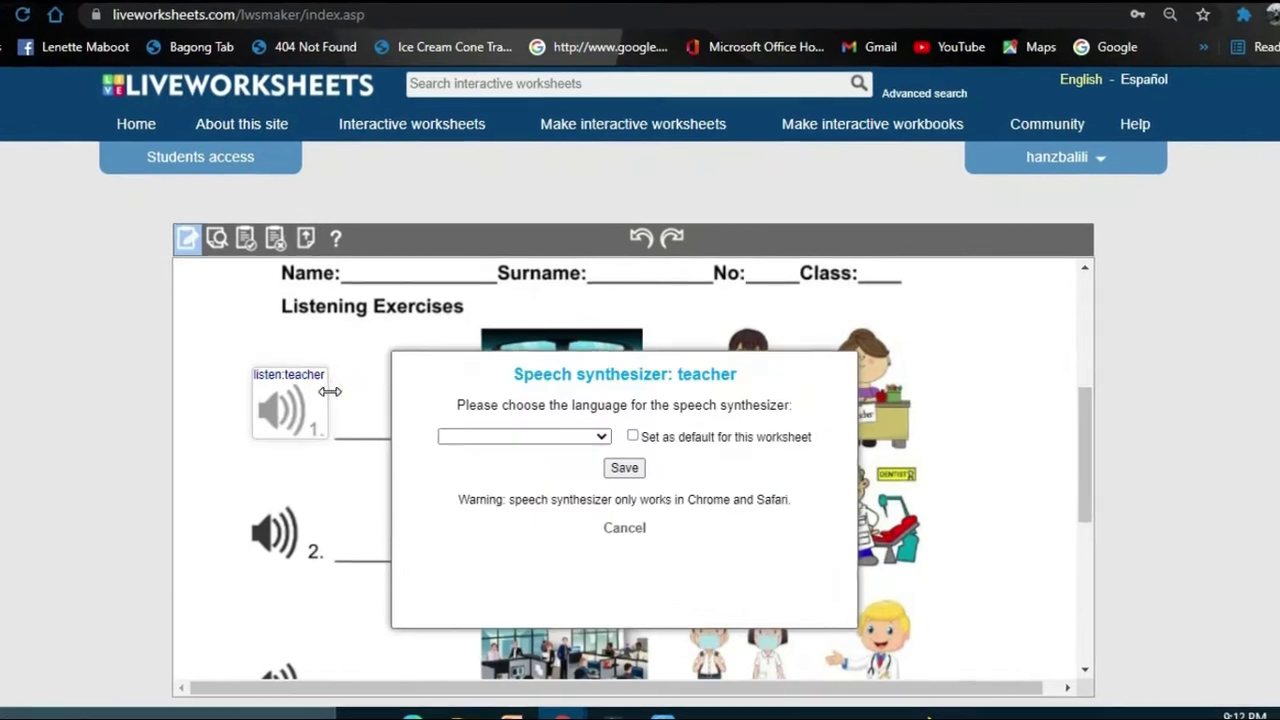
Set the speech synthesizer language to UK English as the default for this worksheet and save the setting.
click(593, 437)
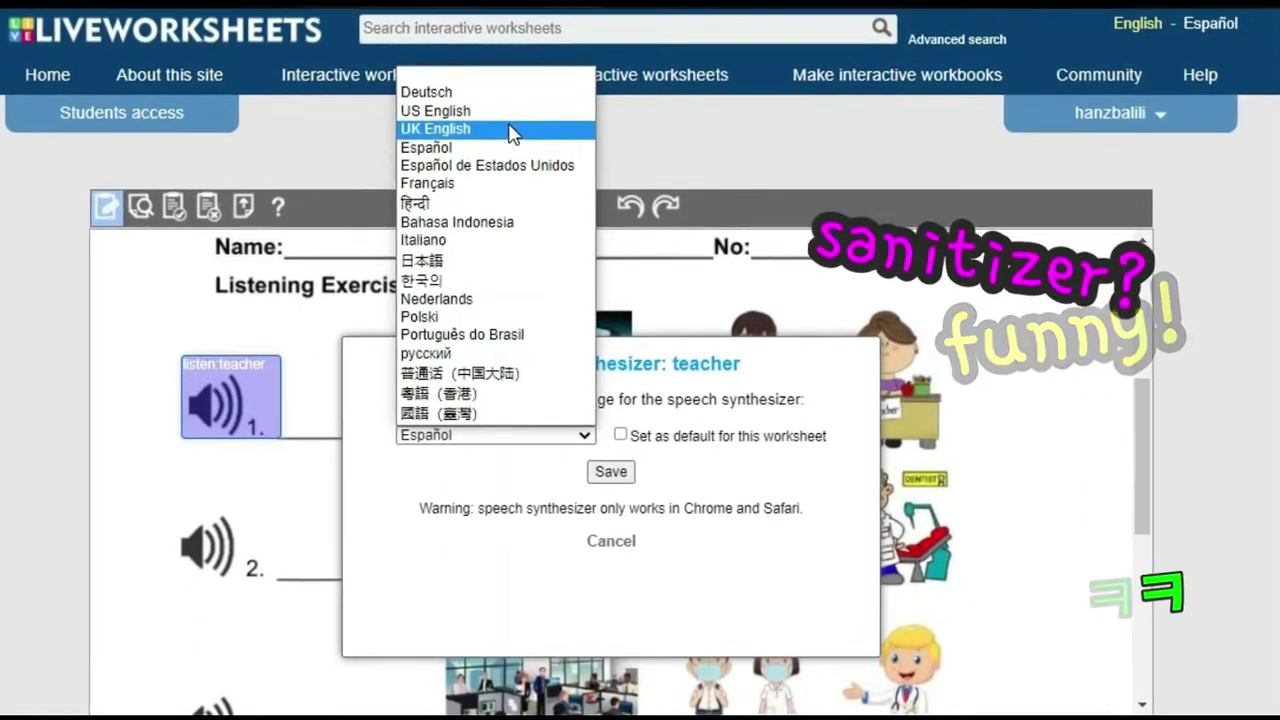
click(508, 131)
click(619, 436)
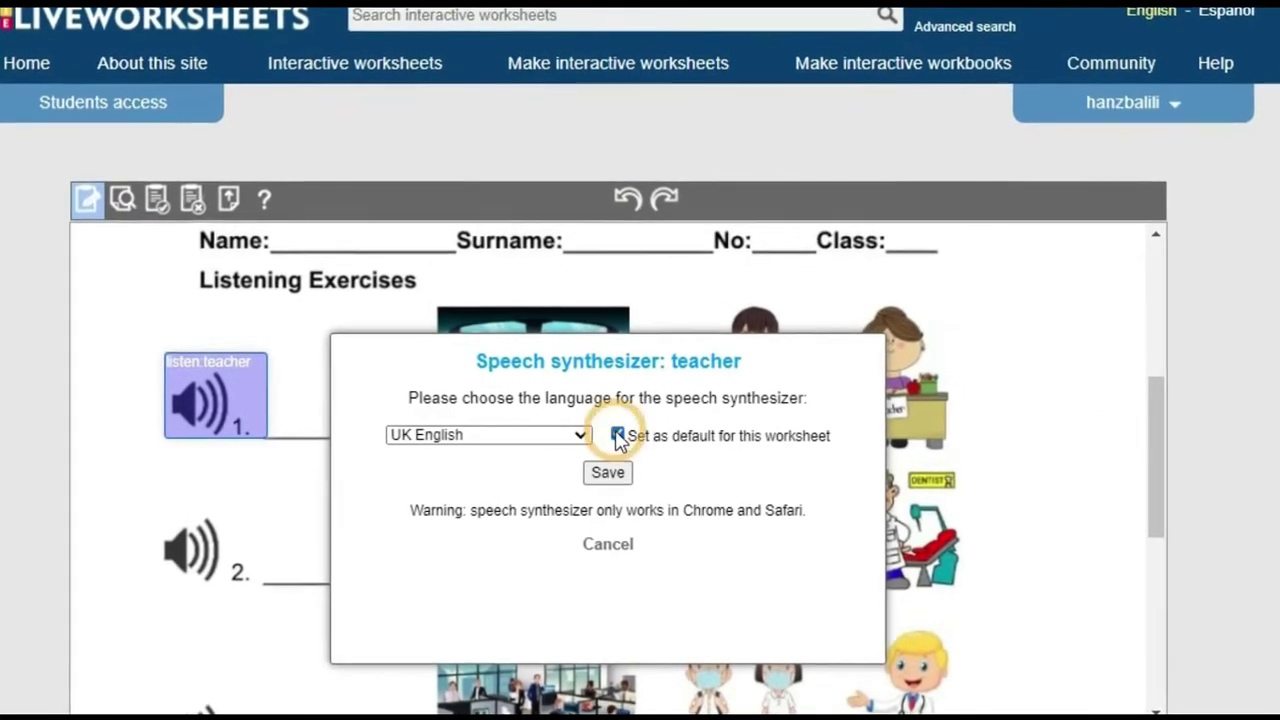
click(608, 472)
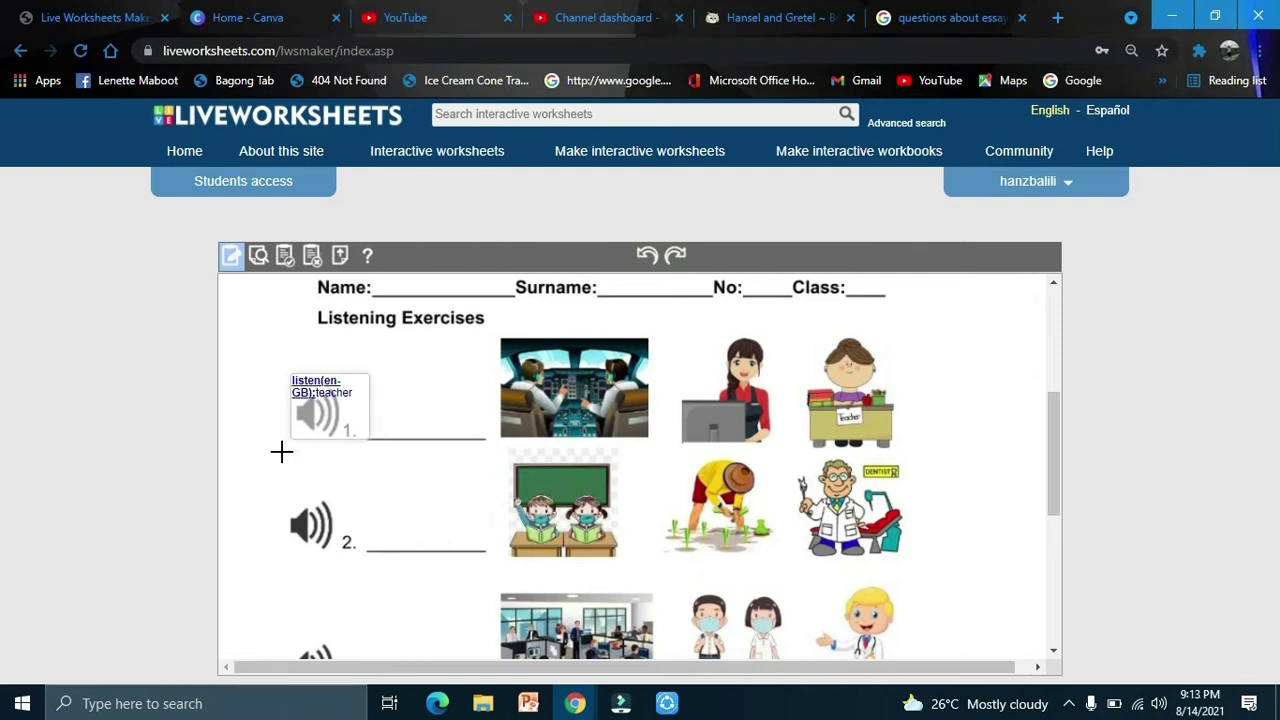
Add listen fields over speaker icons 2 to 5, with farmer for item 2, office workers for item 3 and firefighter for item 4.
drag(333, 543, 365, 553)
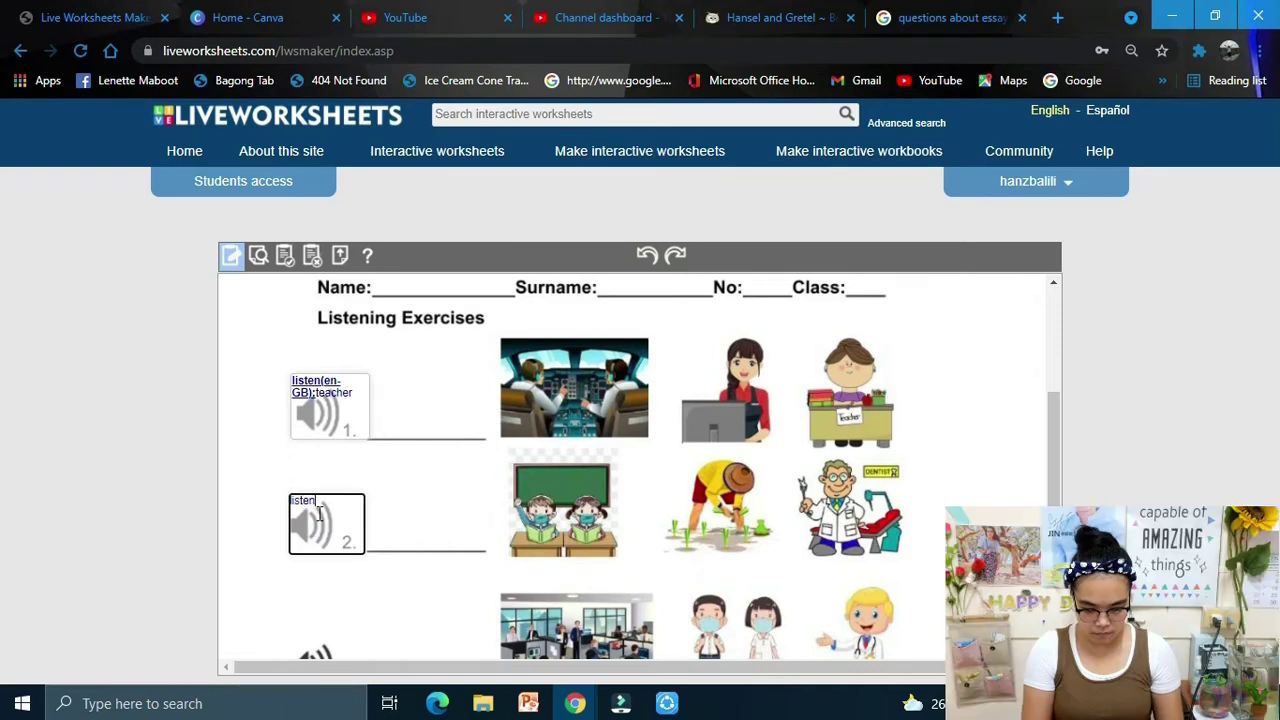
scroll(292, 441, down, 2)
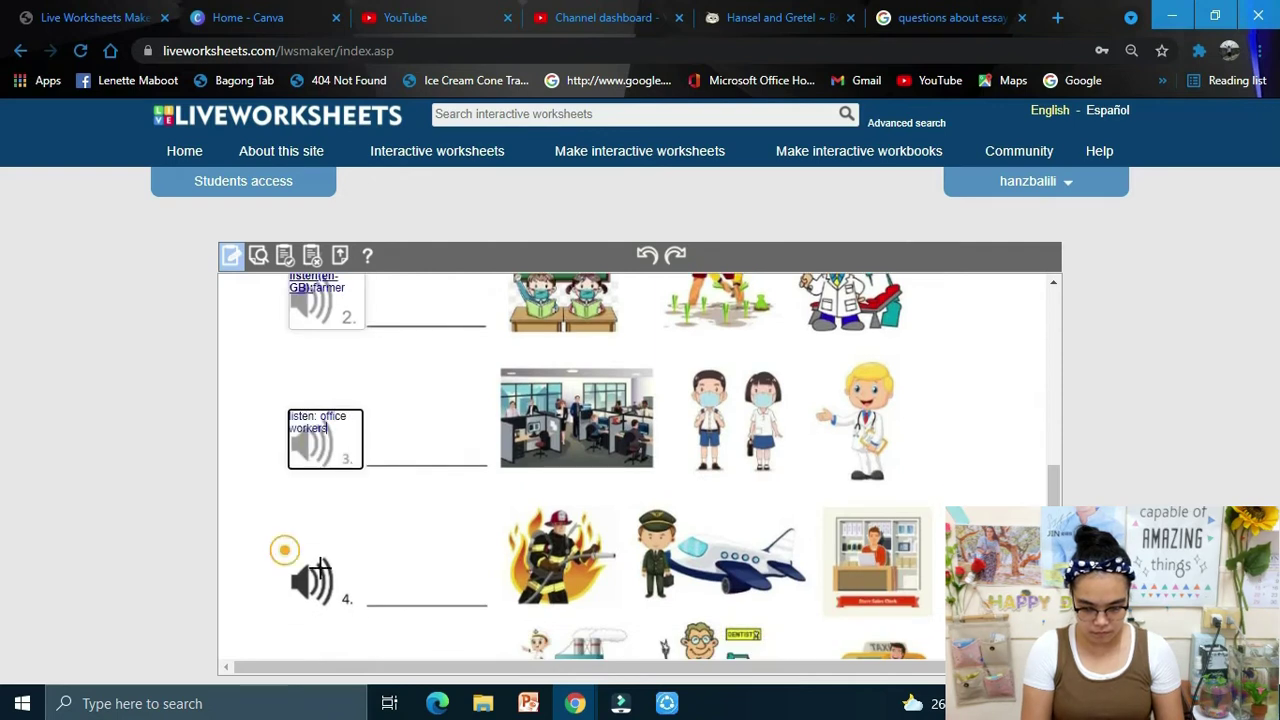
scroll(320, 578, down, 2)
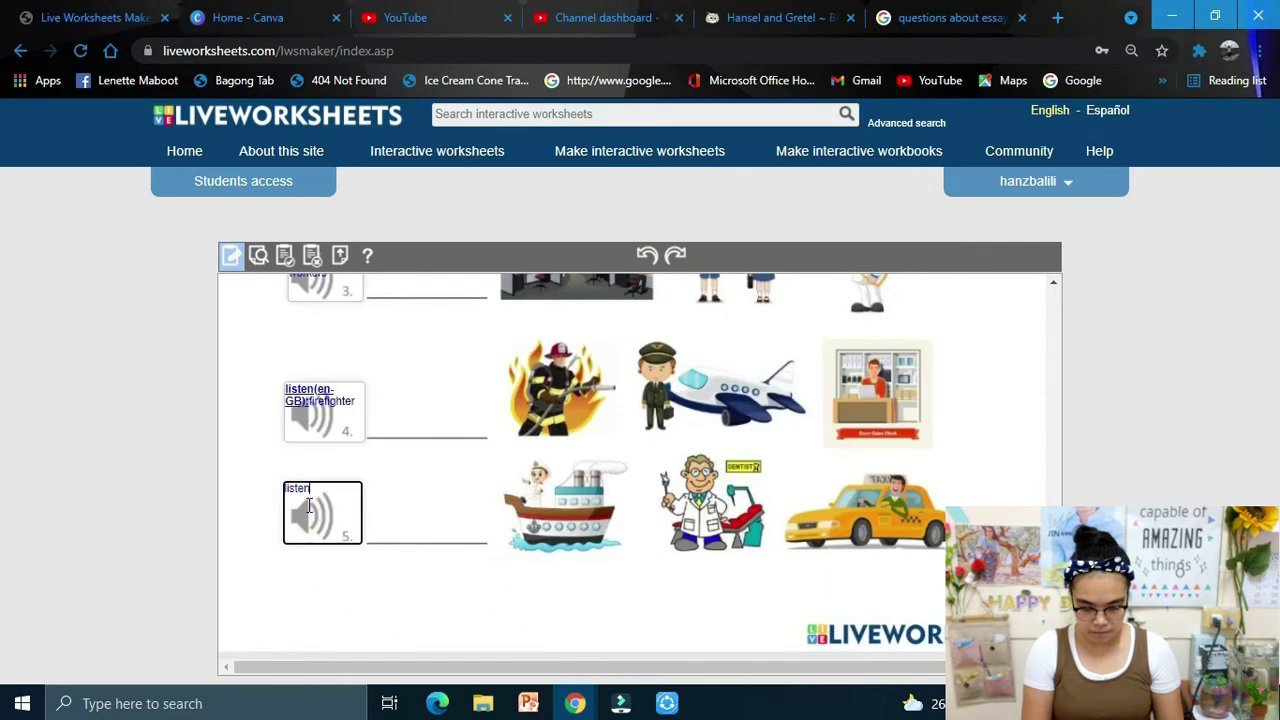
Preview the listening worksheet, test the audio of items 1 to 5 with the volume raised, and finish the preview.
scroll(414, 510, up, 2)
scroll(415, 478, down, 2)
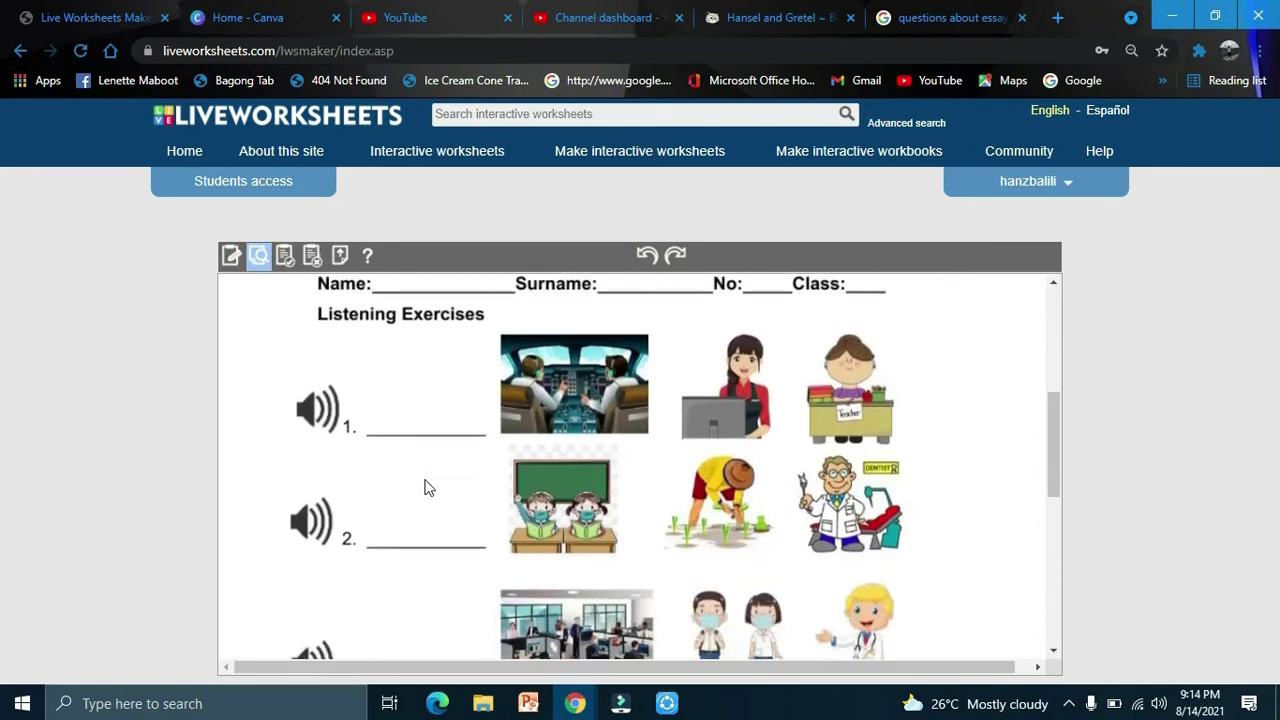
scroll(330, 380, down, 1)
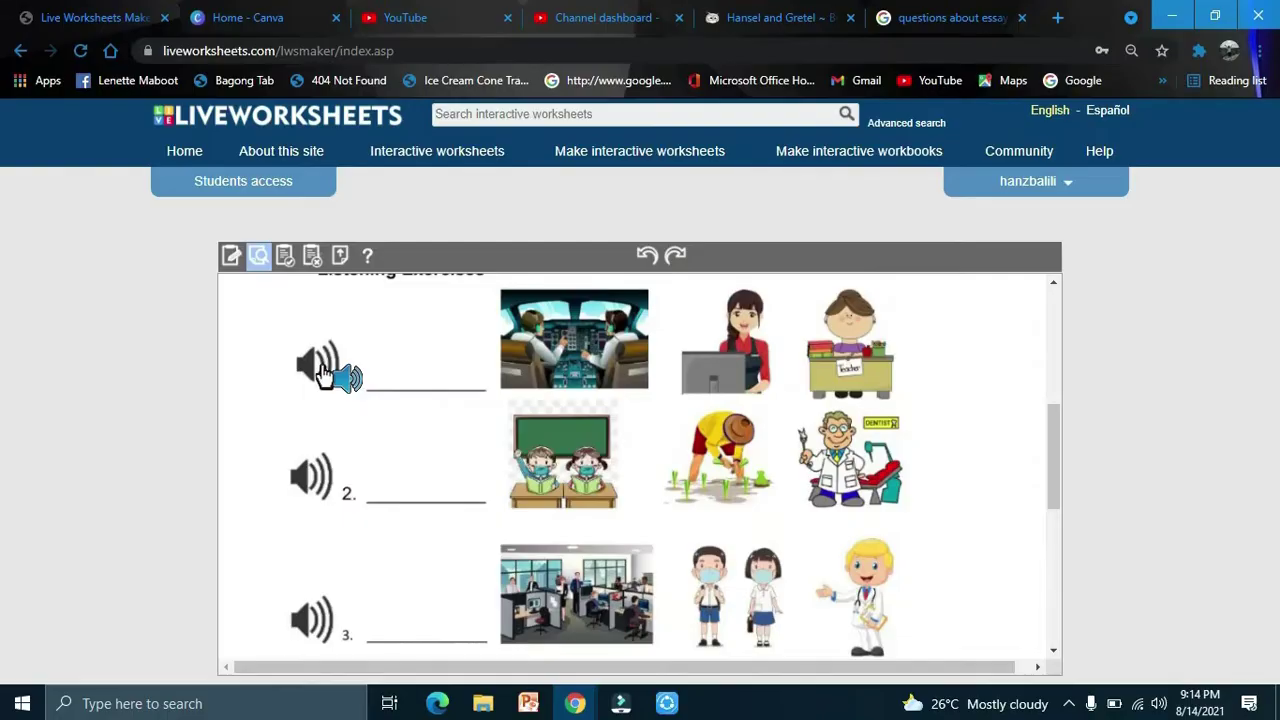
key(XF86AudioRaiseVolume)
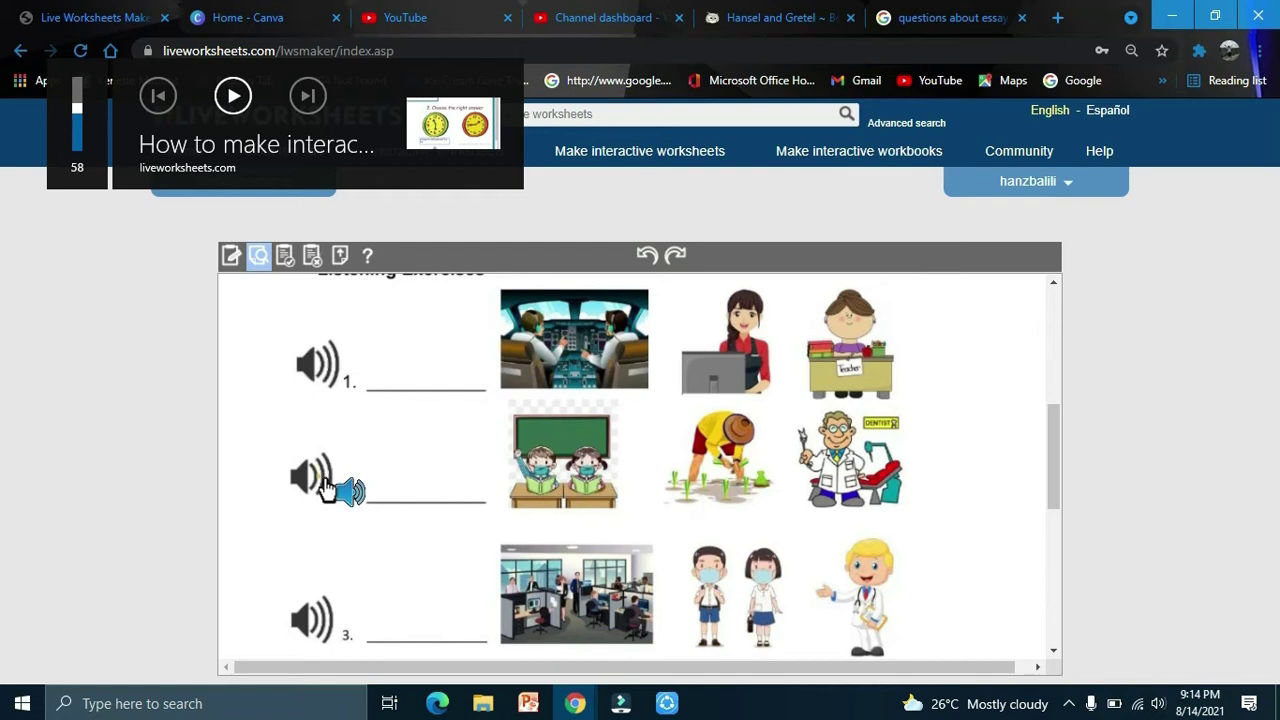
scroll(325, 485, down, 2)
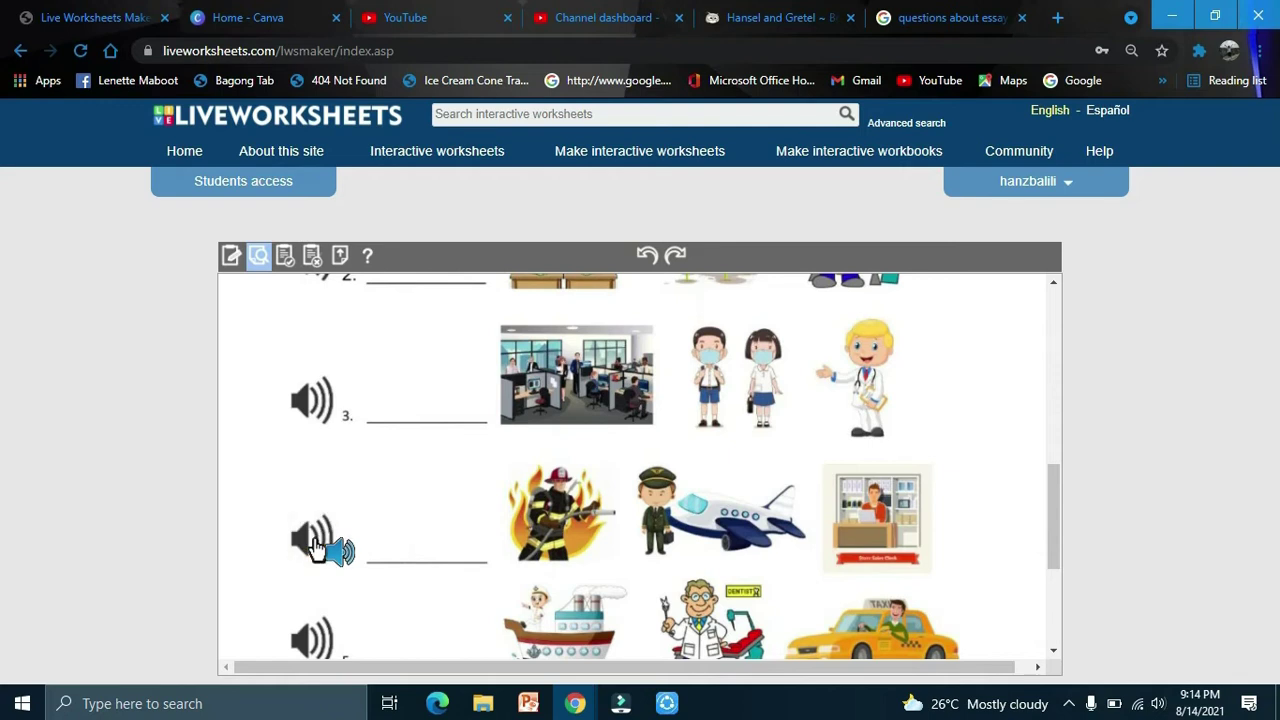
scroll(320, 548, down, 2)
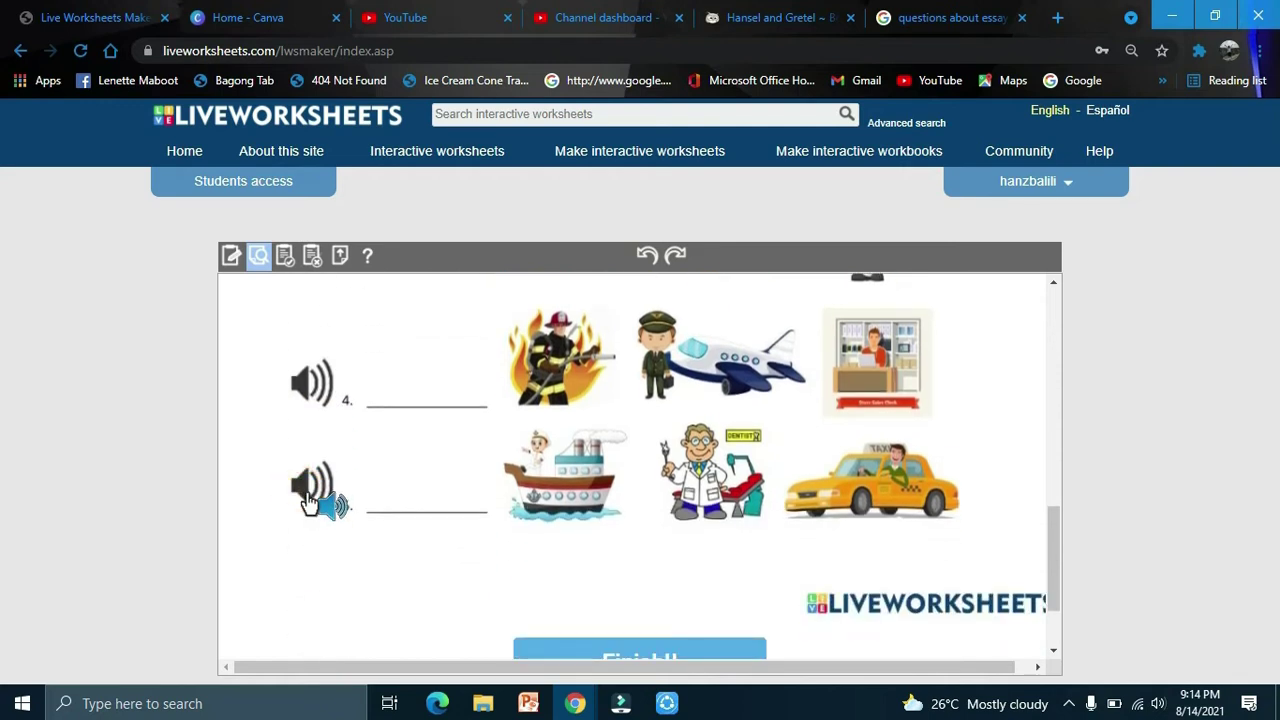
scroll(469, 543, down, 1)
click(600, 605)
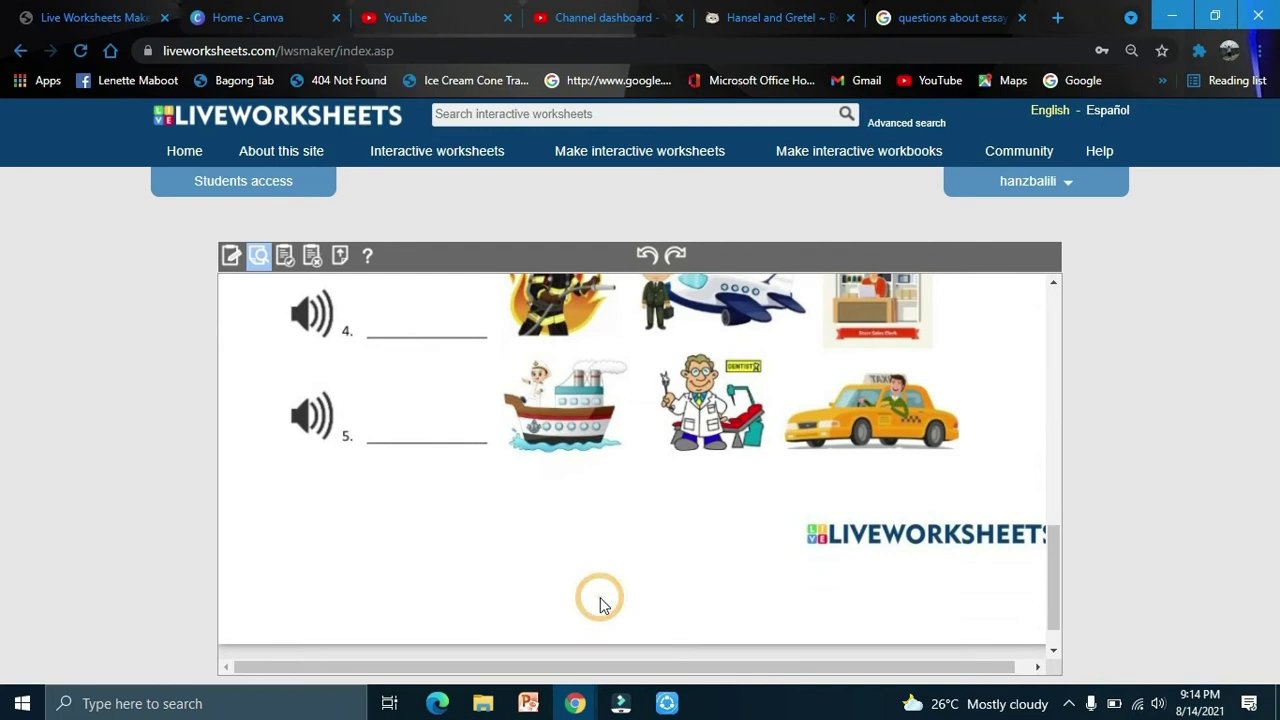
Save the finished listening exercises worksheet.
scroll(533, 443, up, 5)
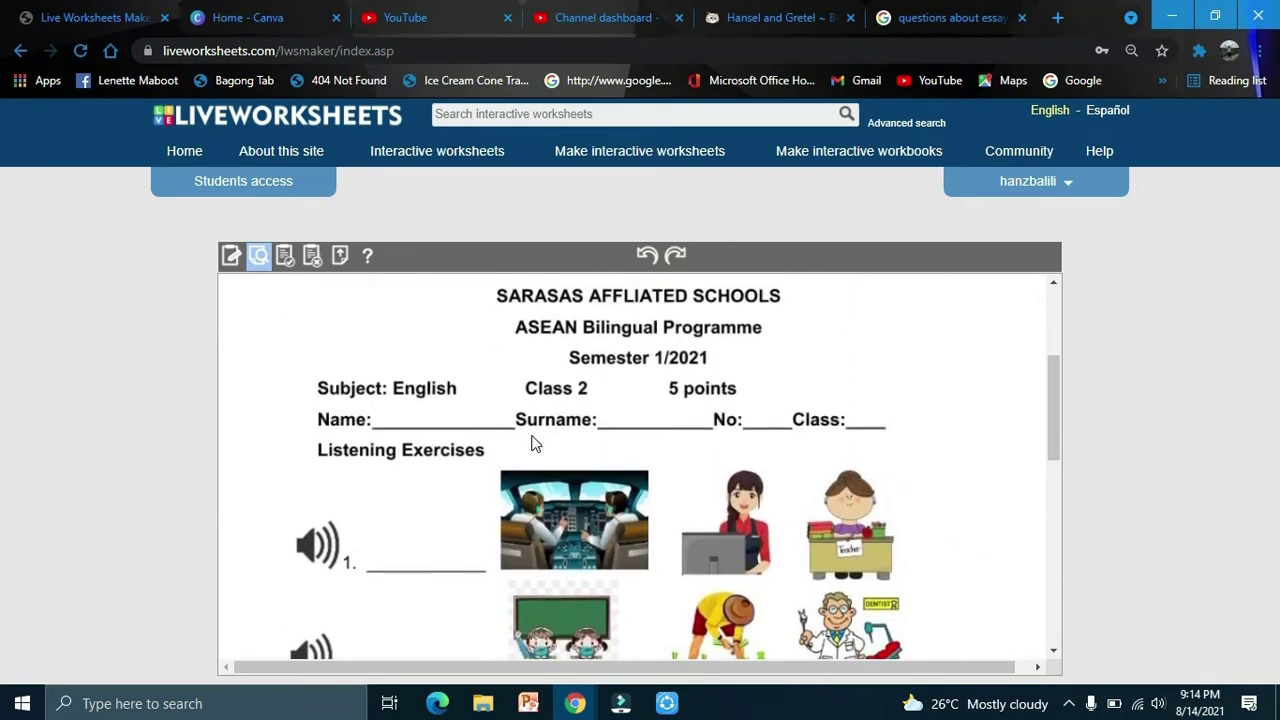
scroll(533, 443, up, 2)
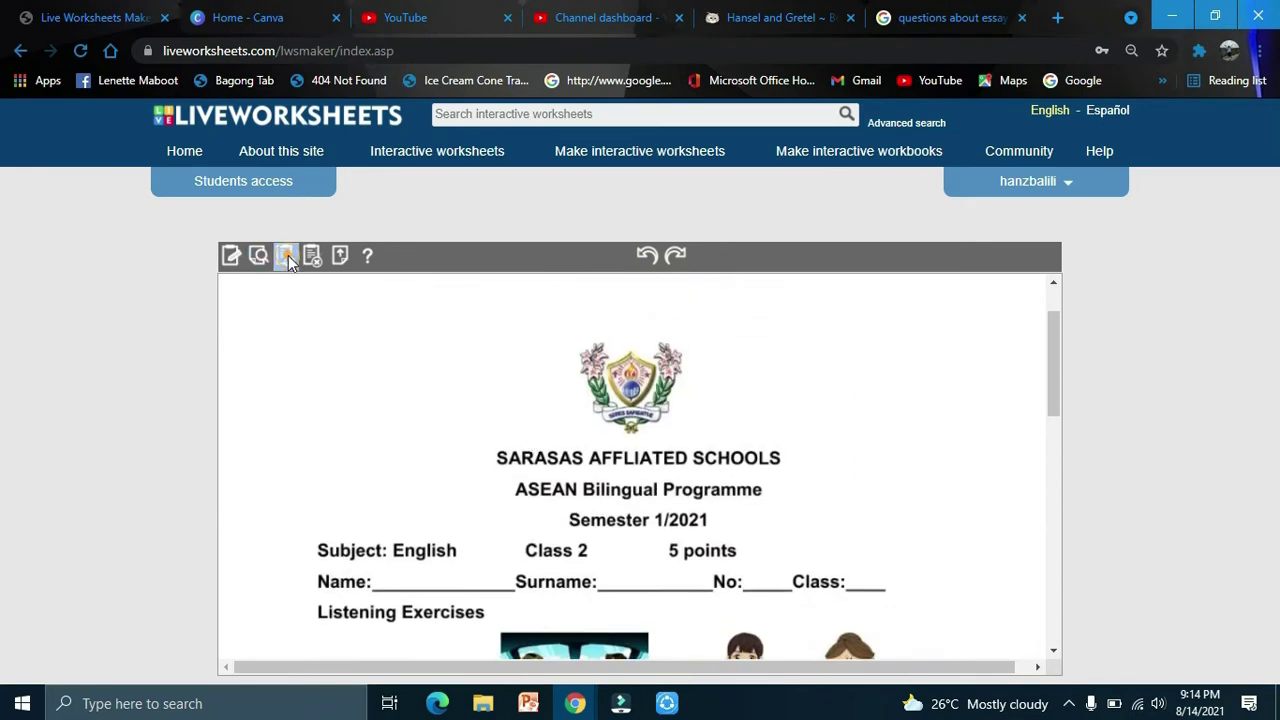
click(288, 257)
click(457, 408)
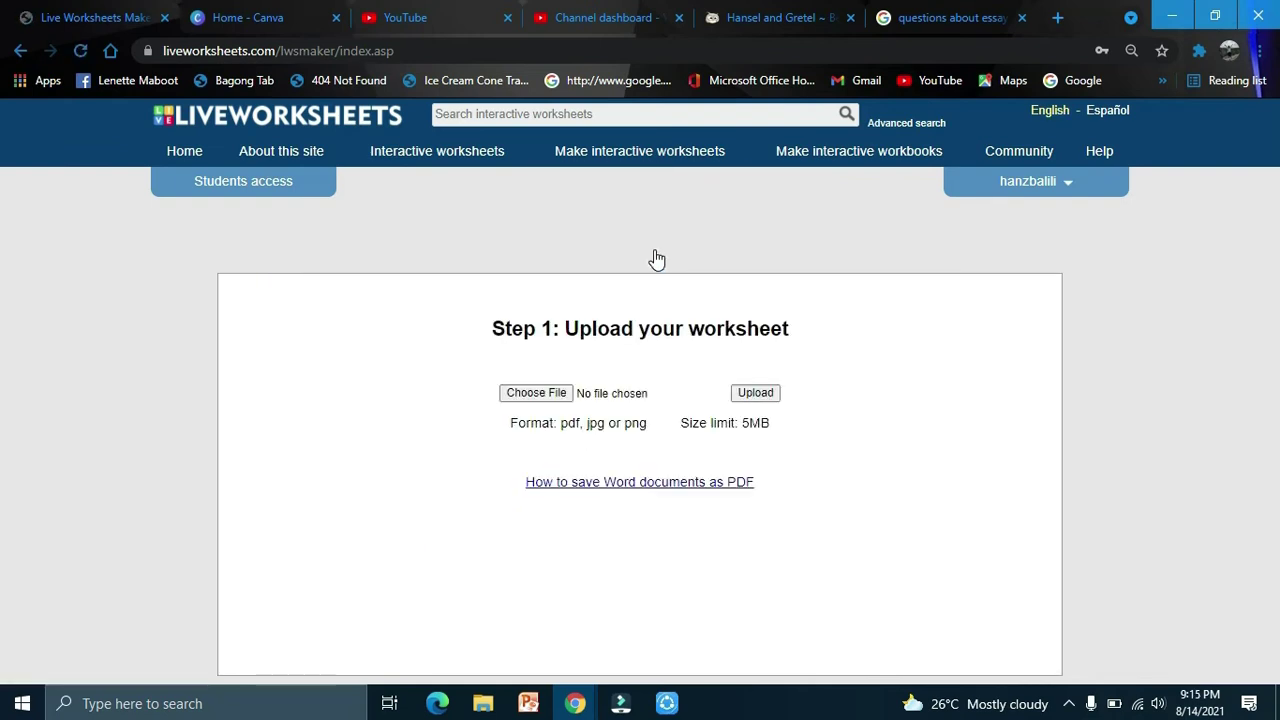
Upload sample.pdf from the finals live worksheet folder as a new worksheet.
click(536, 393)
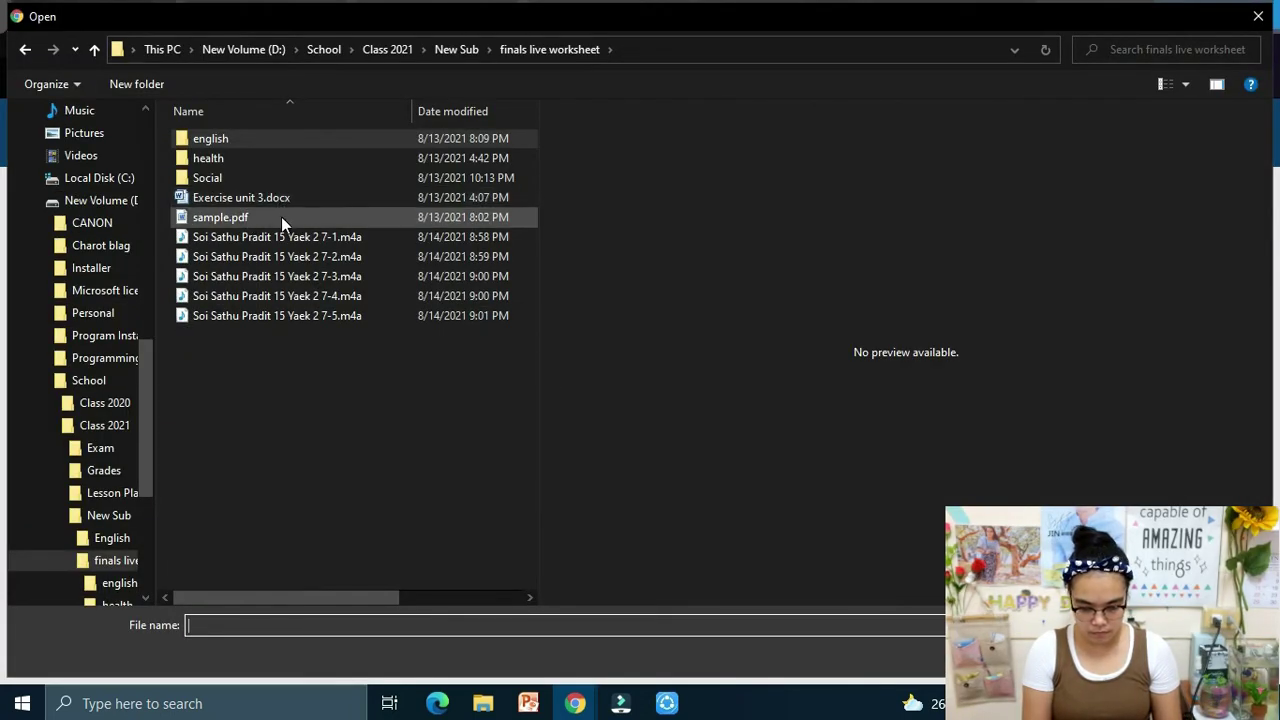
click(281, 218)
double_click(281, 217)
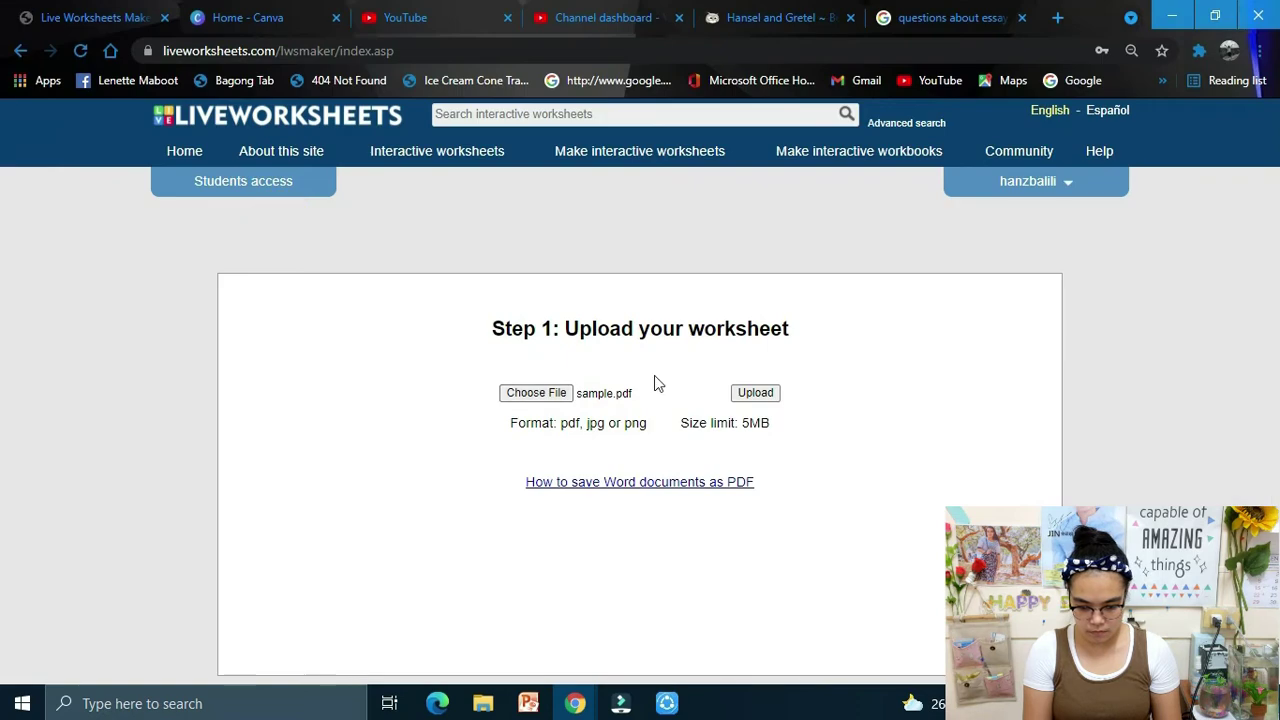
click(755, 393)
Draw a large field over the rounded box below the channel dashboard image and stretch it to cover the whole box.
scroll(640, 468, down, 5)
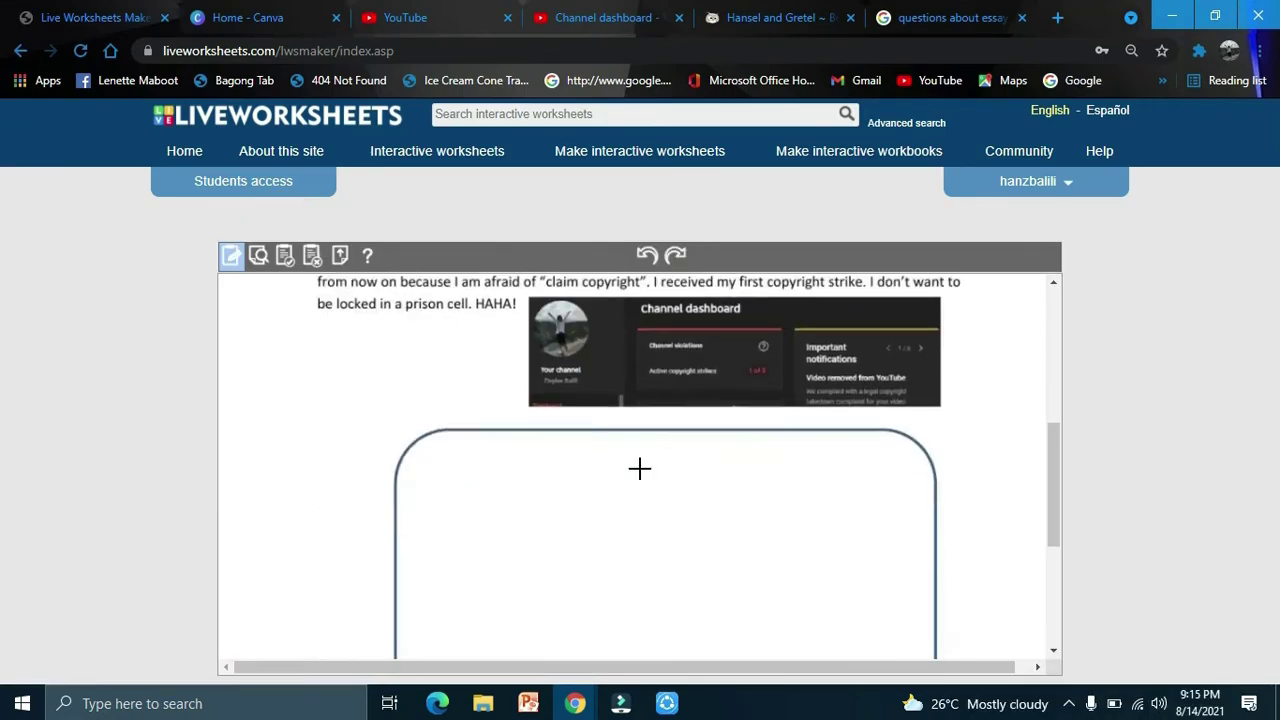
scroll(640, 468, up, 2)
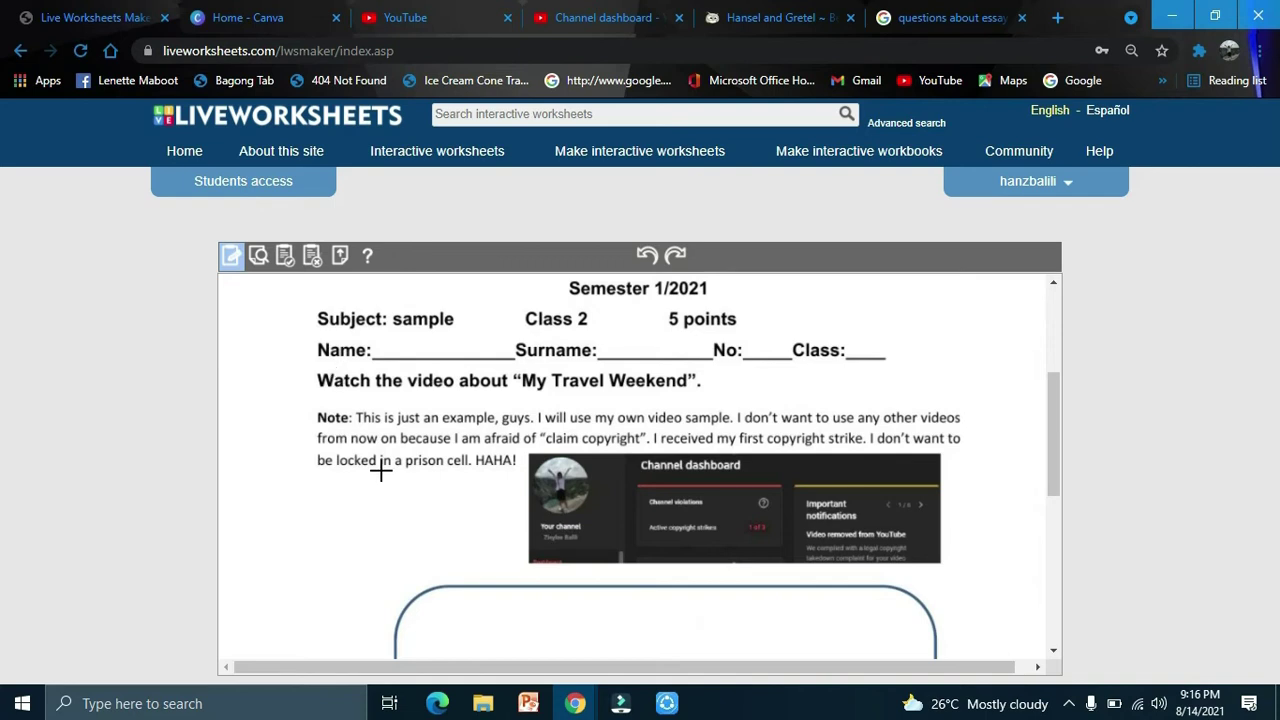
scroll(380, 470, down, 1)
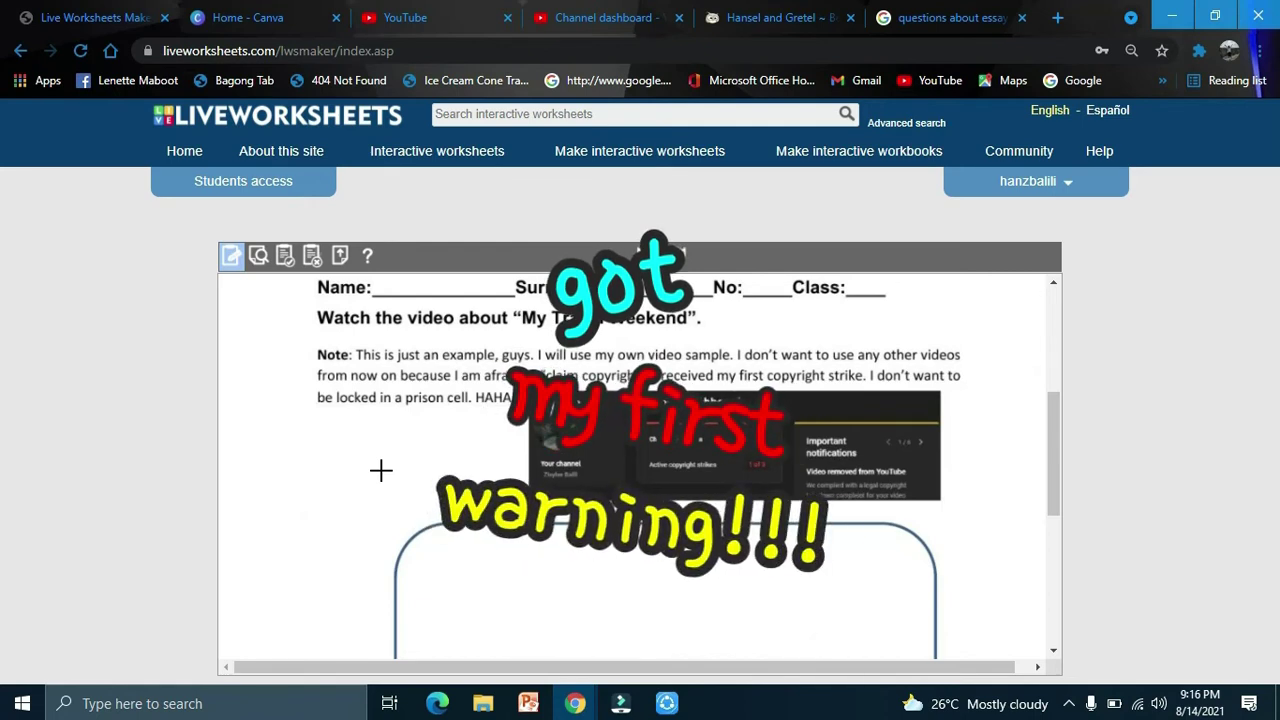
scroll(380, 470, down, 3)
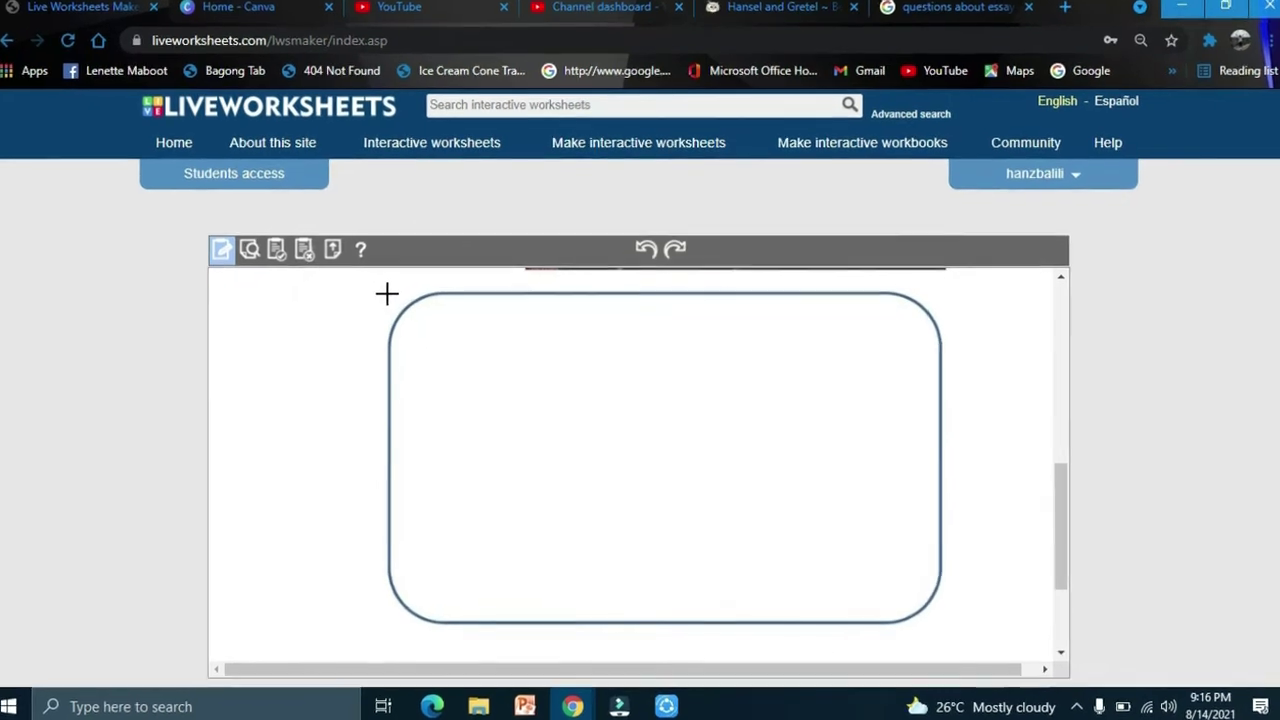
drag(392, 298, 918, 561)
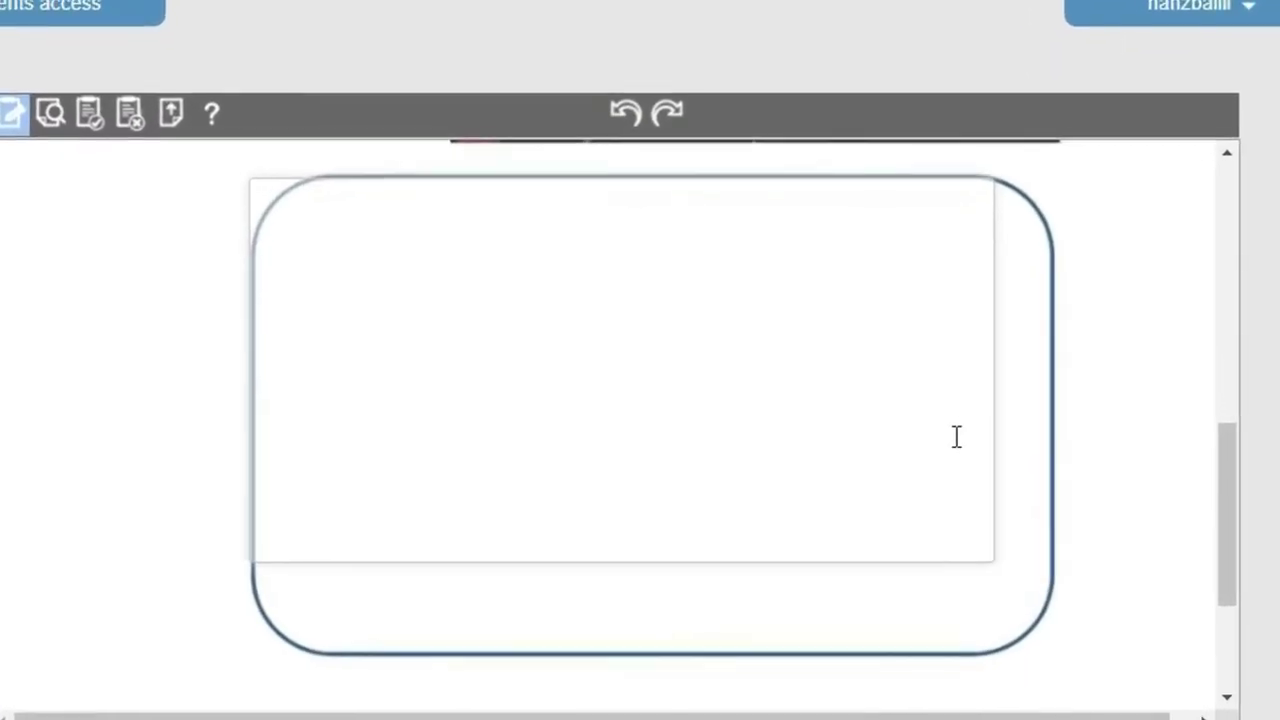
click(944, 438)
drag(984, 407, 1095, 385)
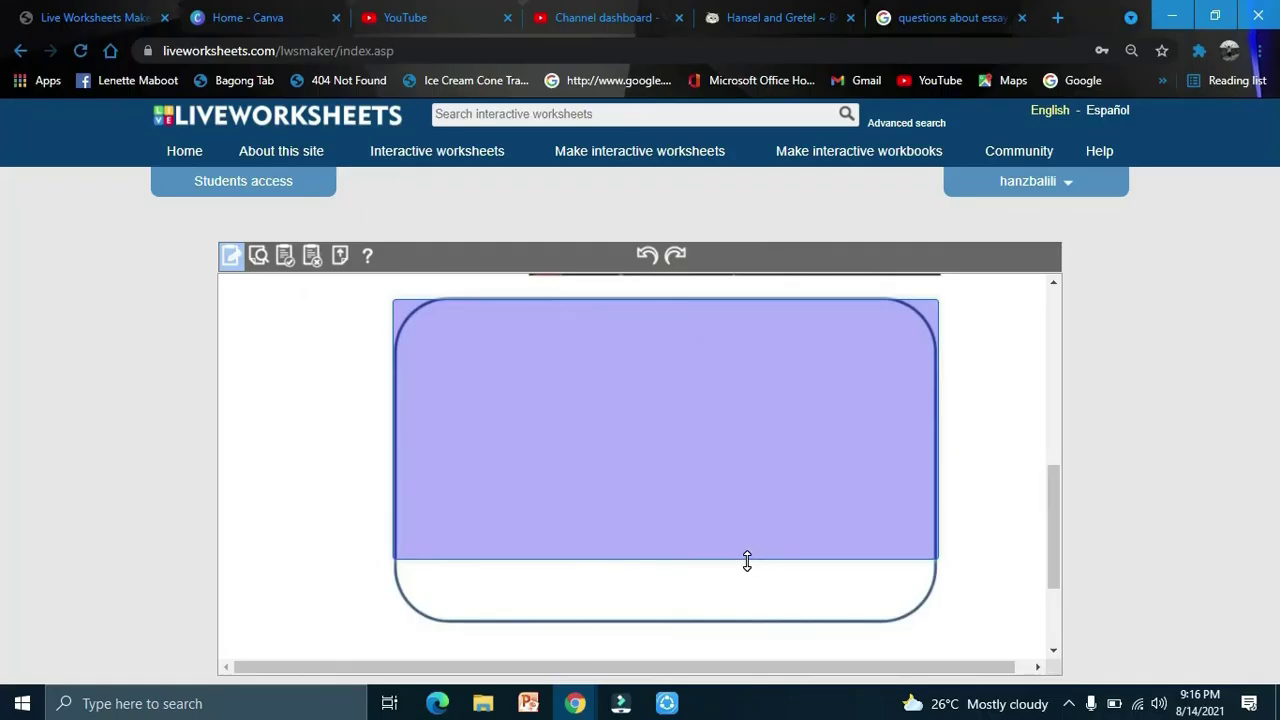
drag(747, 561, 748, 626)
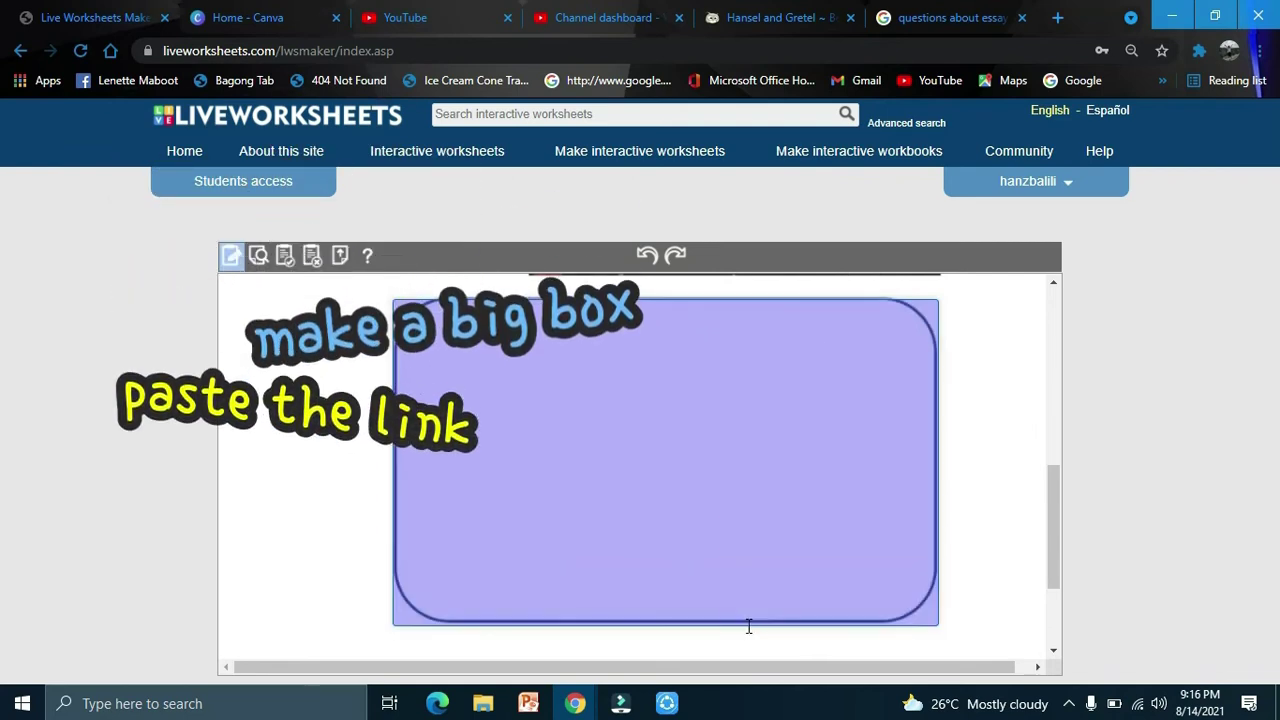
click(662, 475)
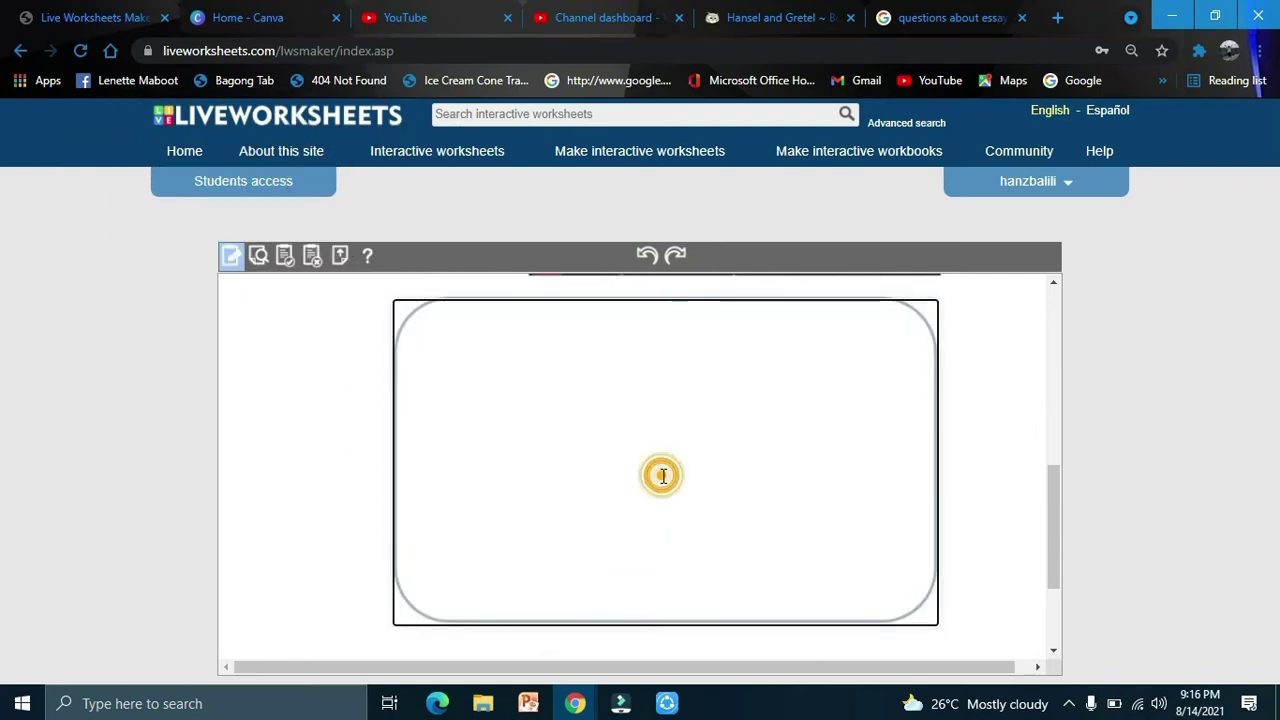
Switch to YouTube and open the video "Travel vlog: My travel weekend before covid-19" from the account's own channel.
click(407, 12)
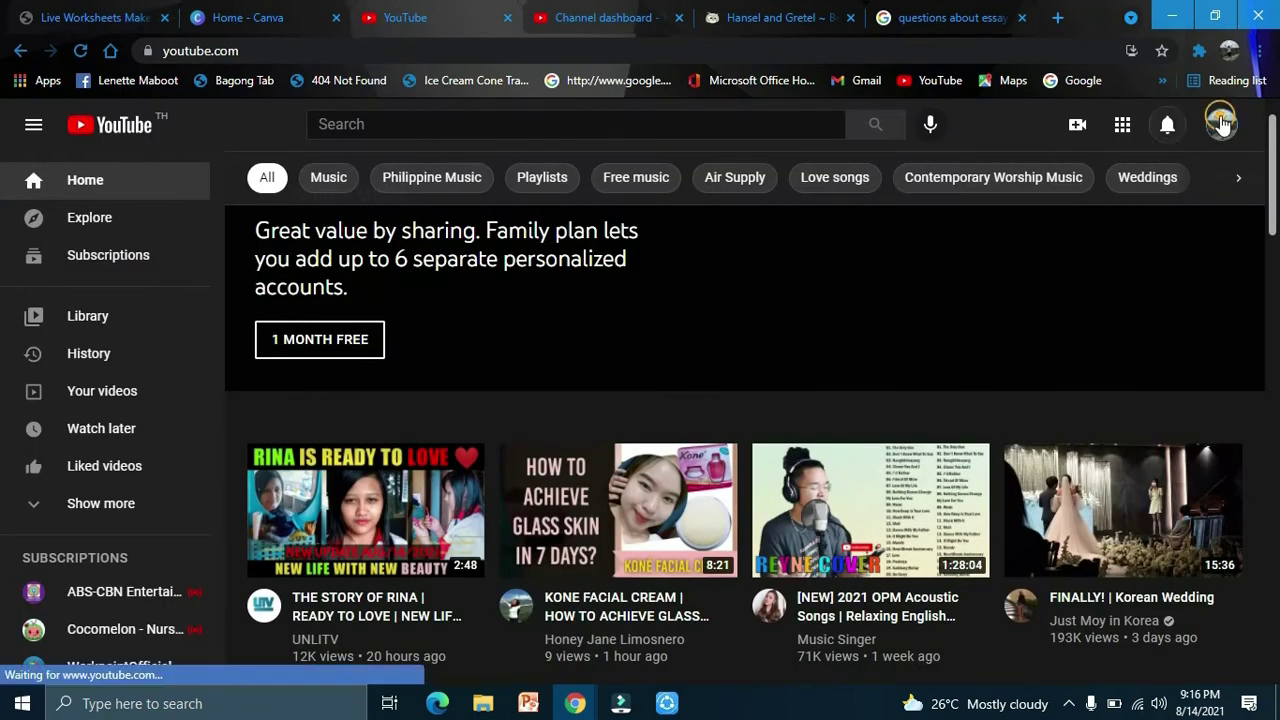
click(1220, 122)
click(982, 208)
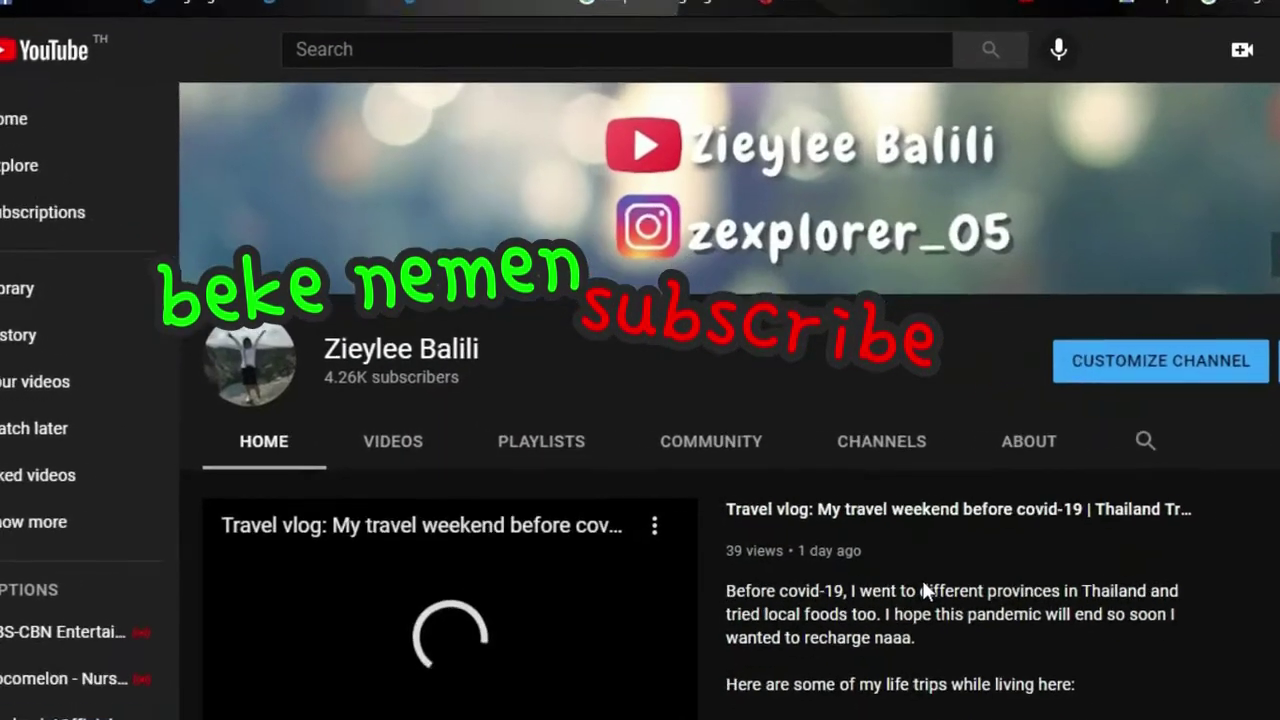
scroll(434, 563, down, 2)
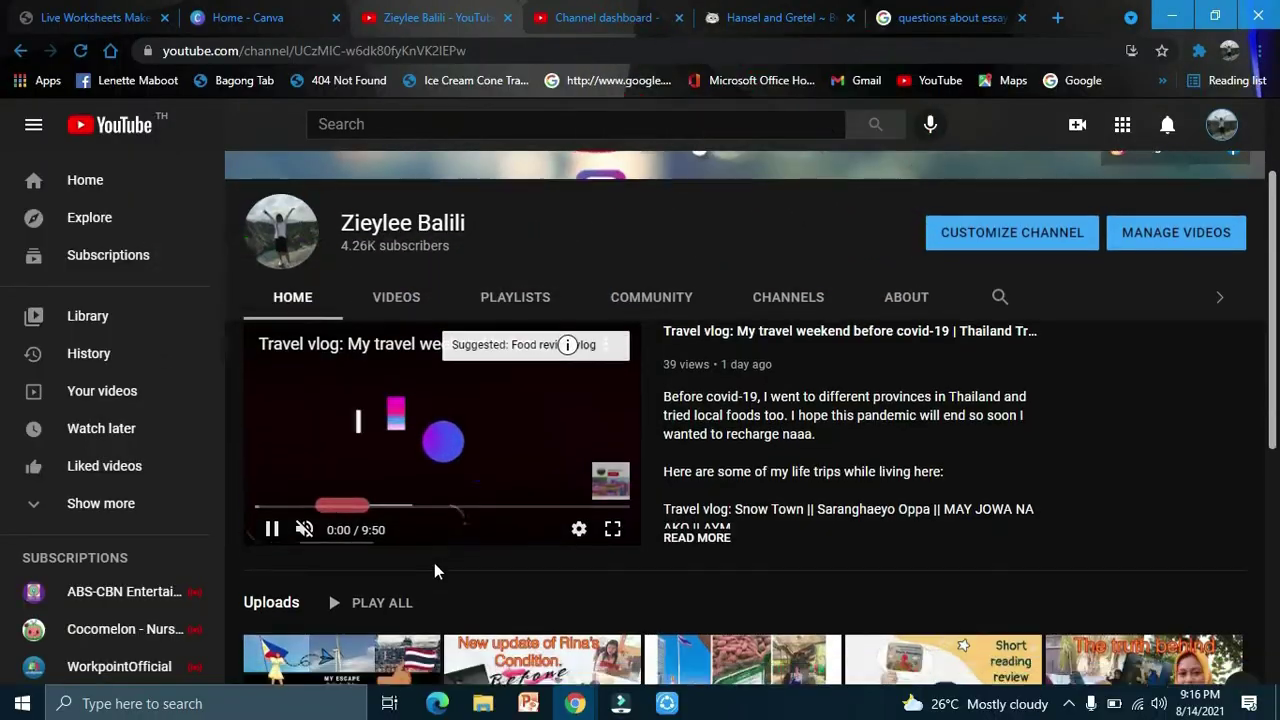
scroll(434, 563, down, 2)
click(437, 565)
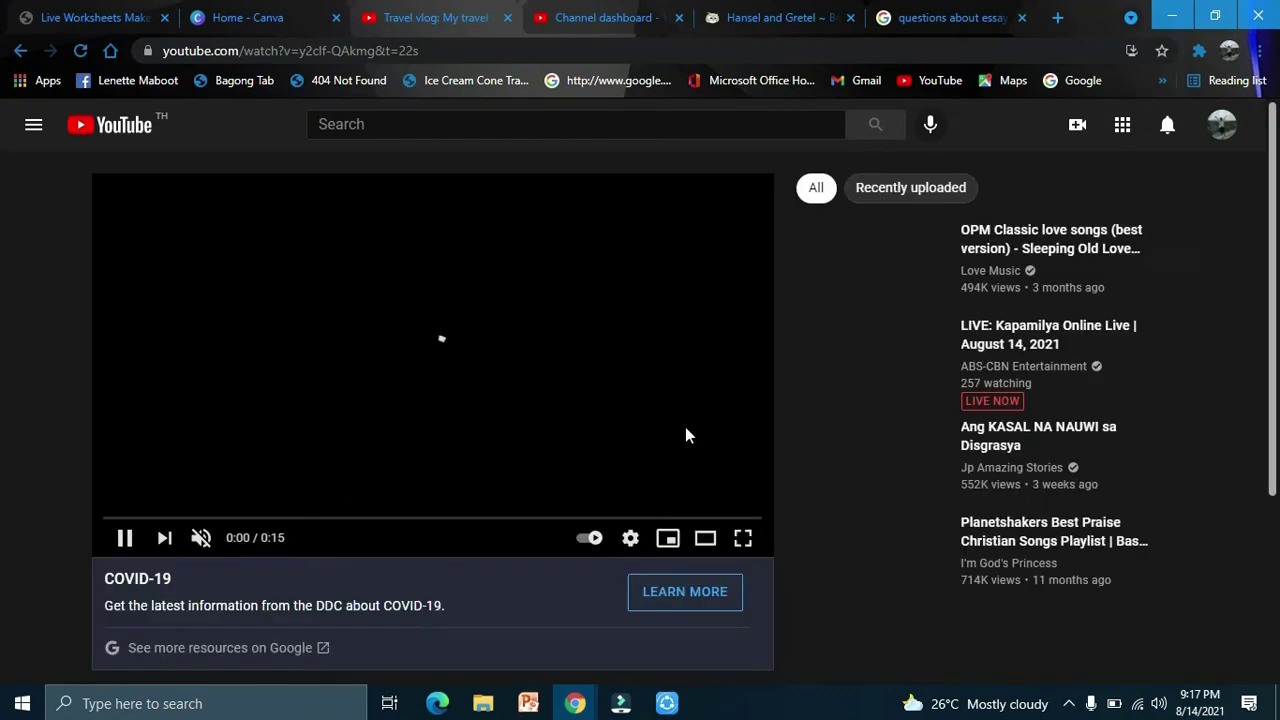
Copy the travel vlog's share link and paste it into the large field on the Liveworksheets worksheet.
scroll(686, 434, down, 3)
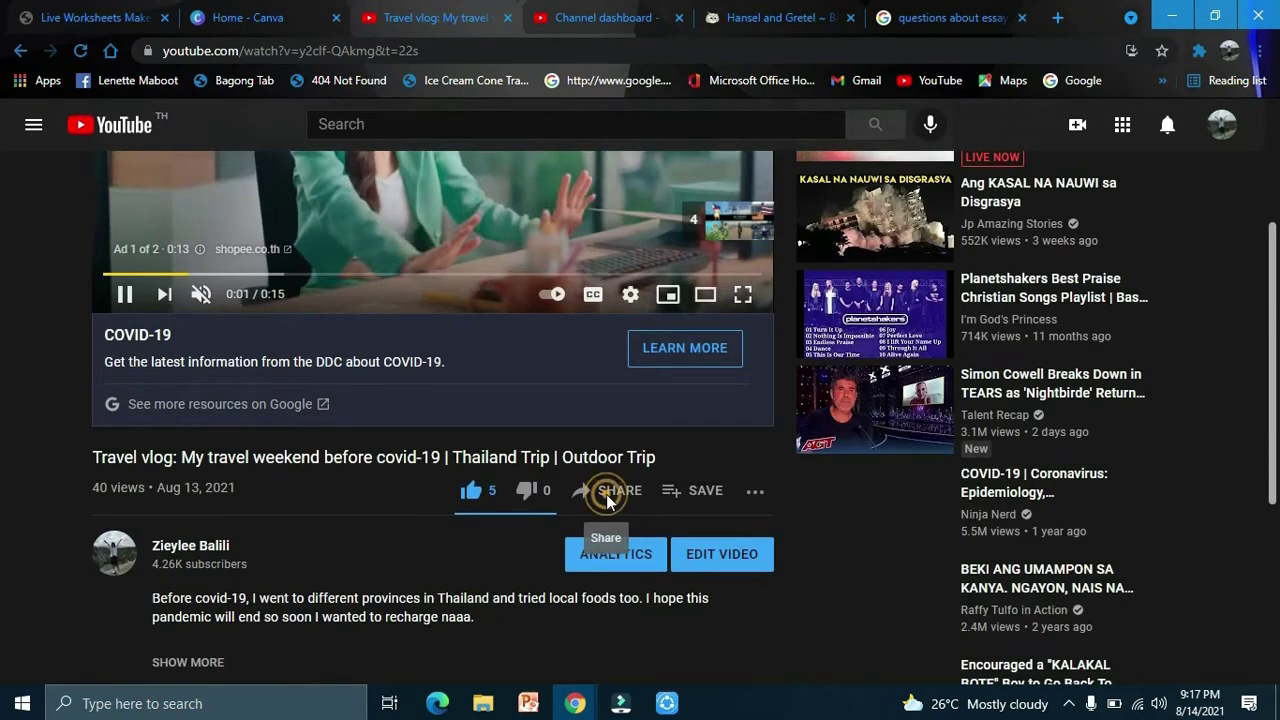
click(606, 491)
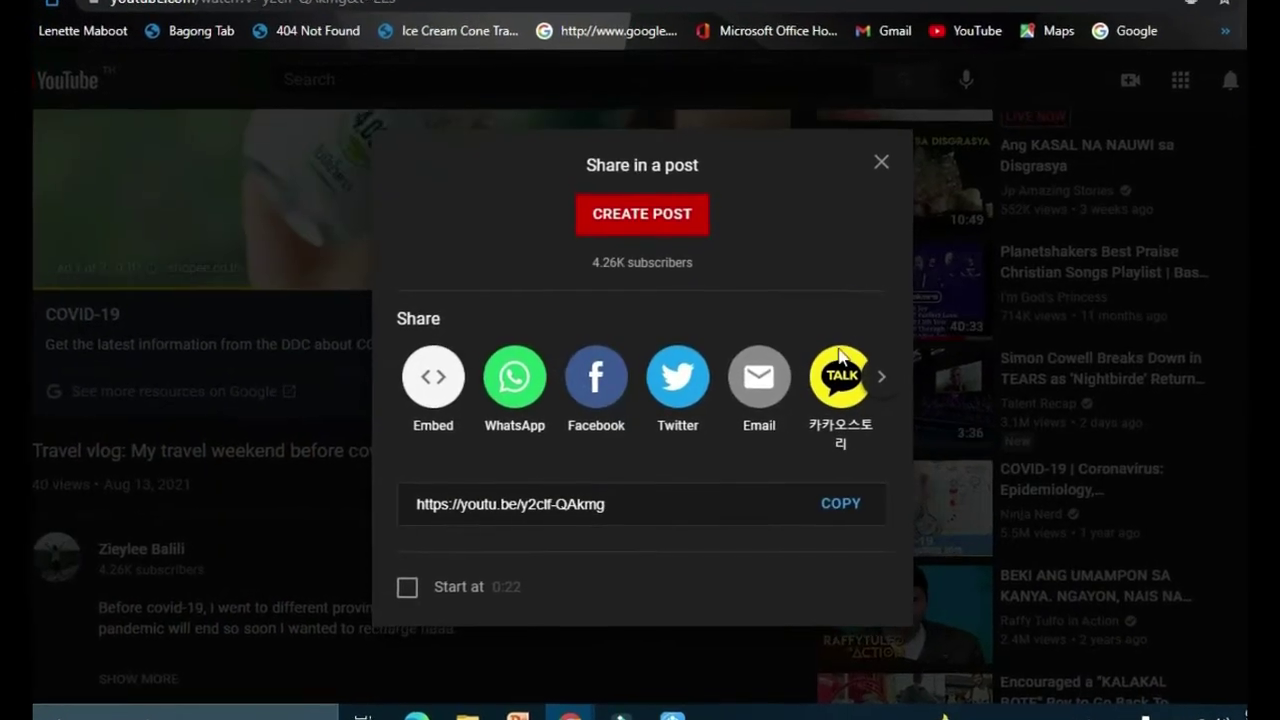
click(819, 506)
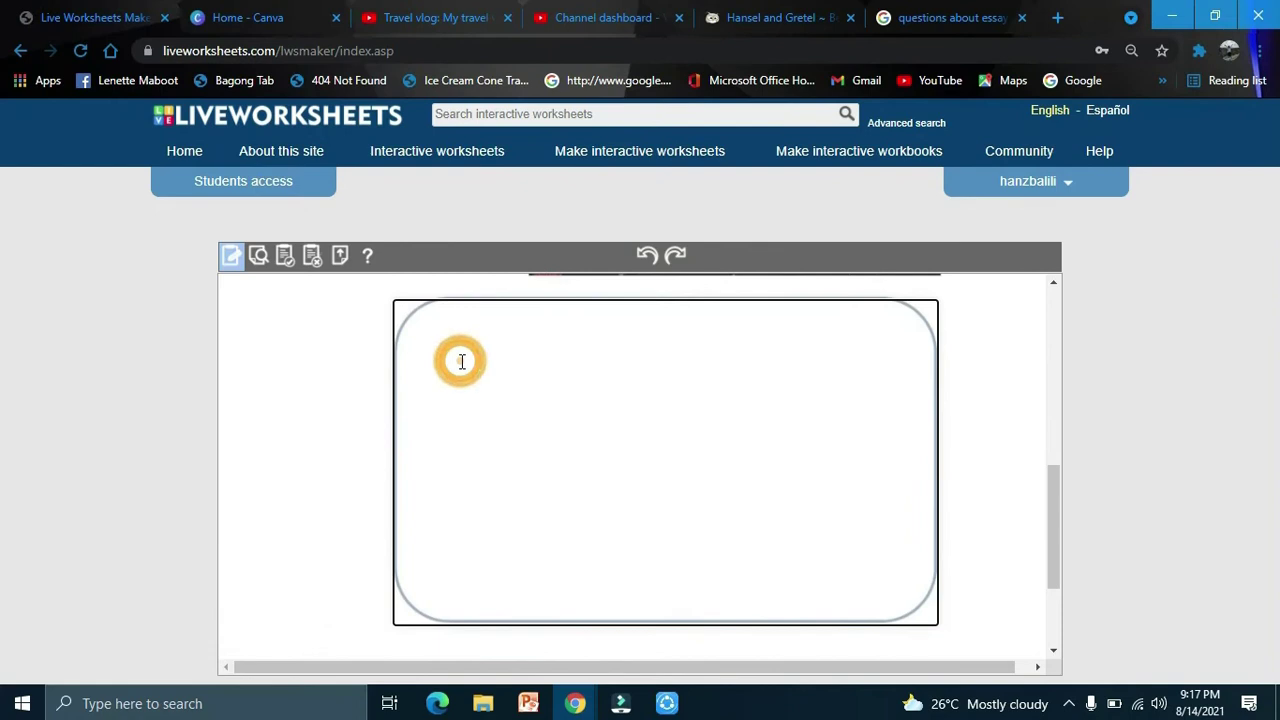
right_click(455, 365)
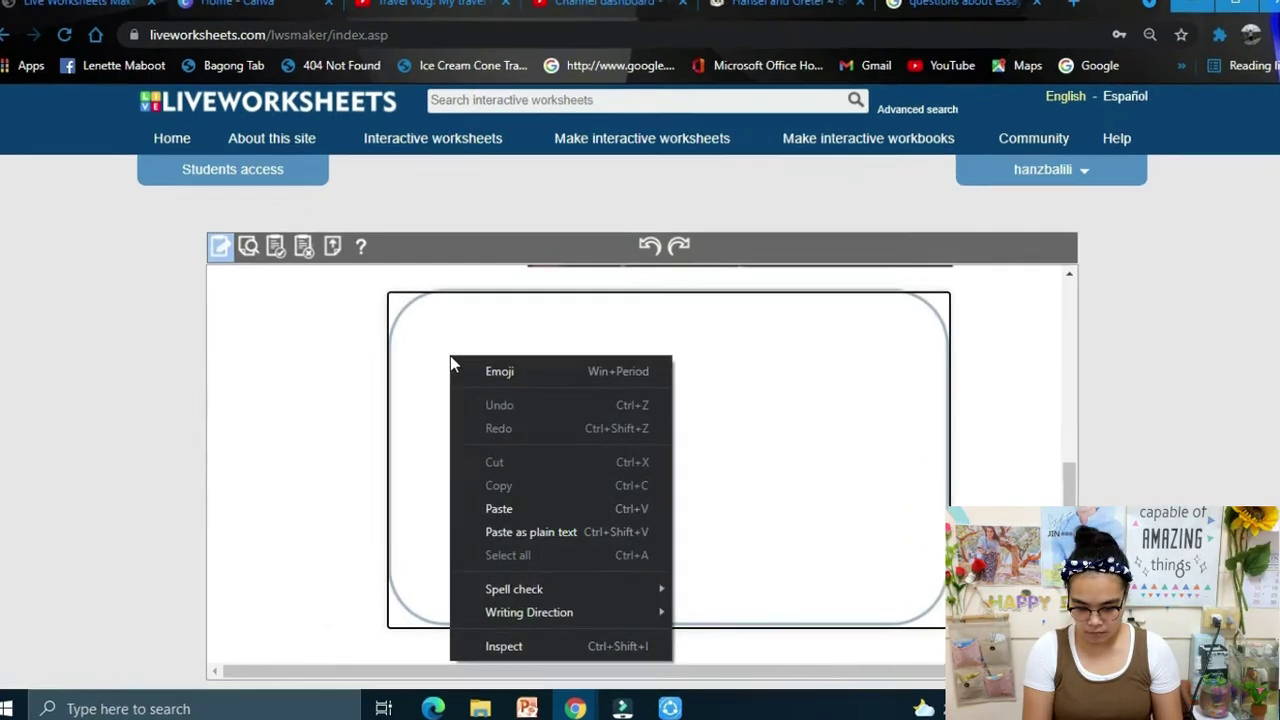
click(492, 504)
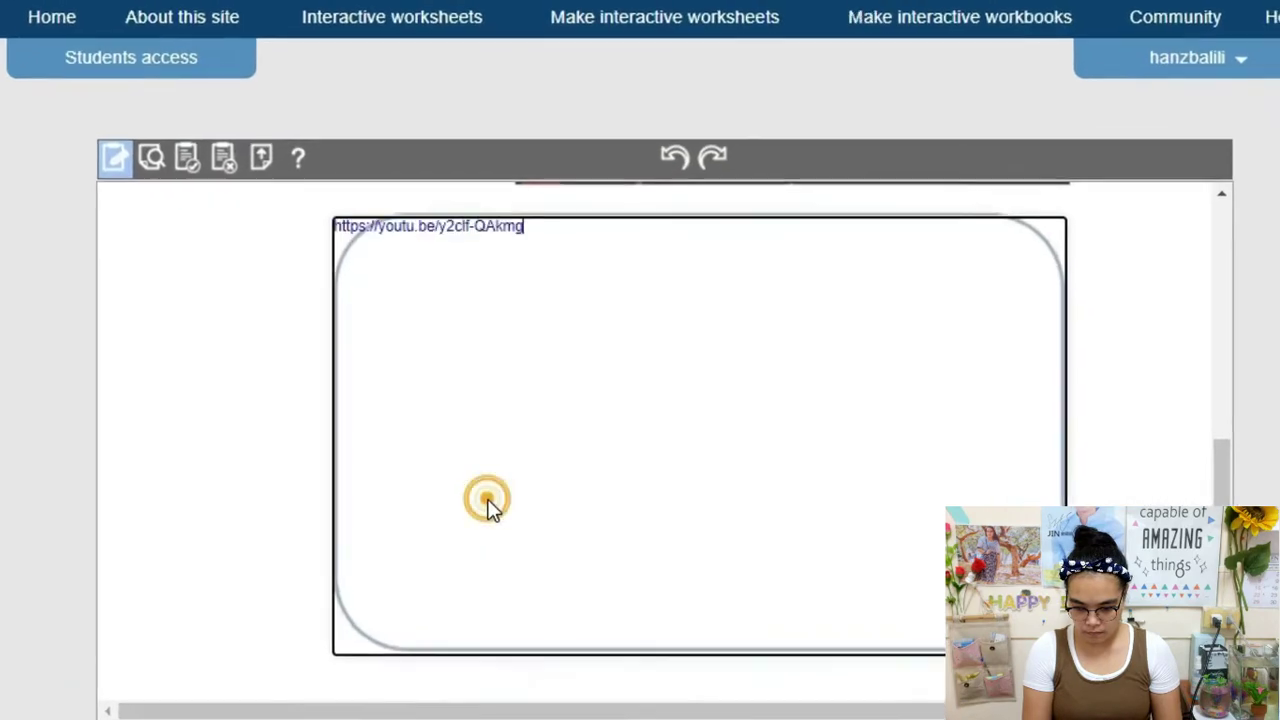
Preview the video worksheet and play the embedded travel vlog.
scroll(773, 435, down, 2)
scroll(773, 435, up, 5)
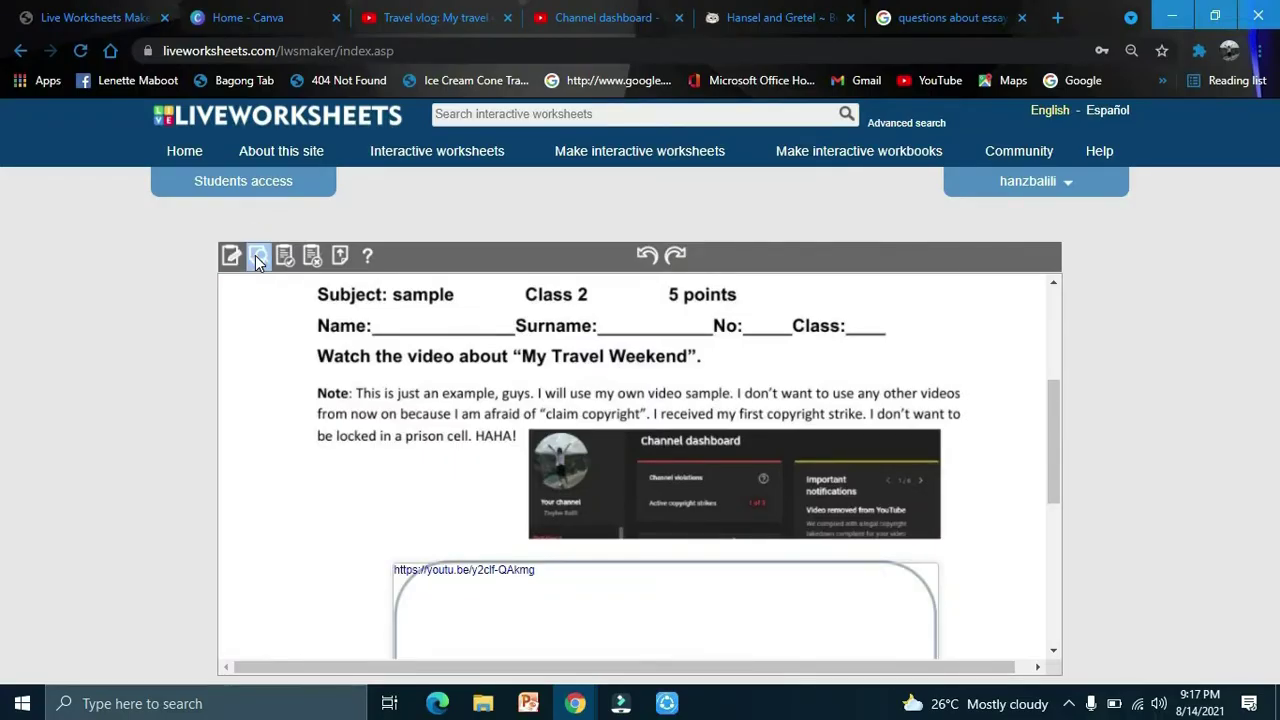
click(256, 256)
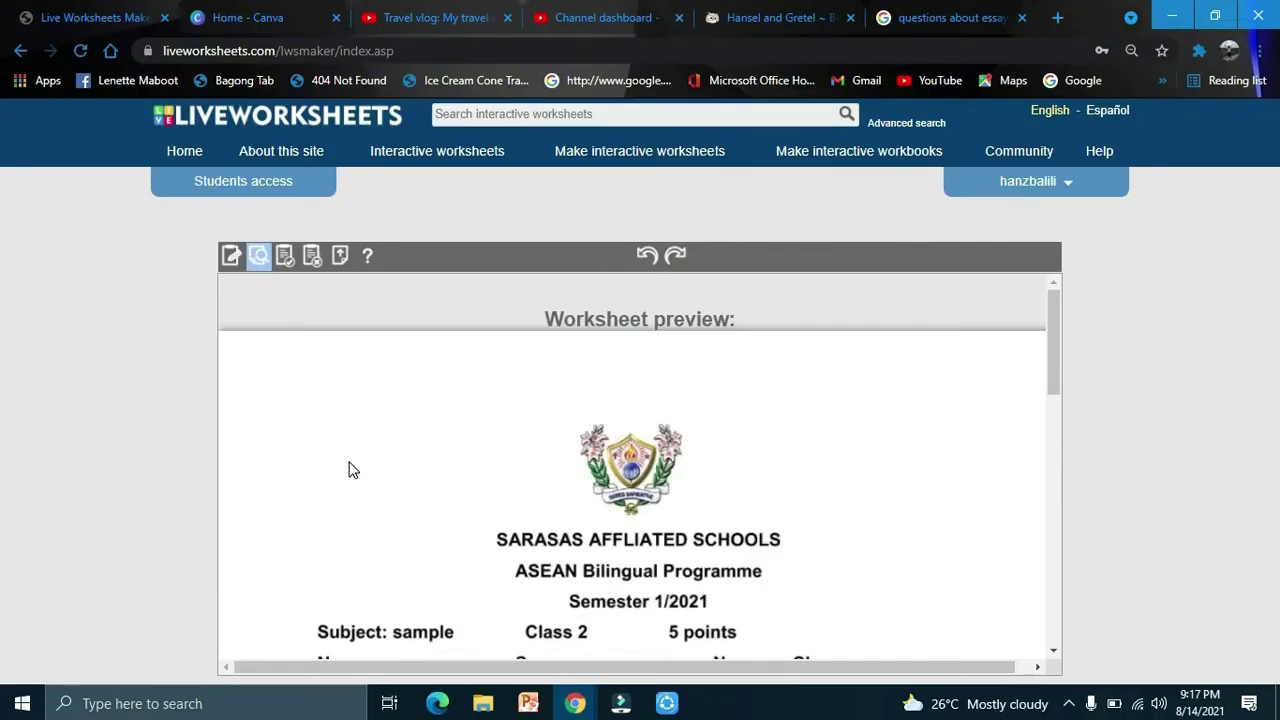
scroll(349, 466, down, 6)
scroll(349, 466, up, 1)
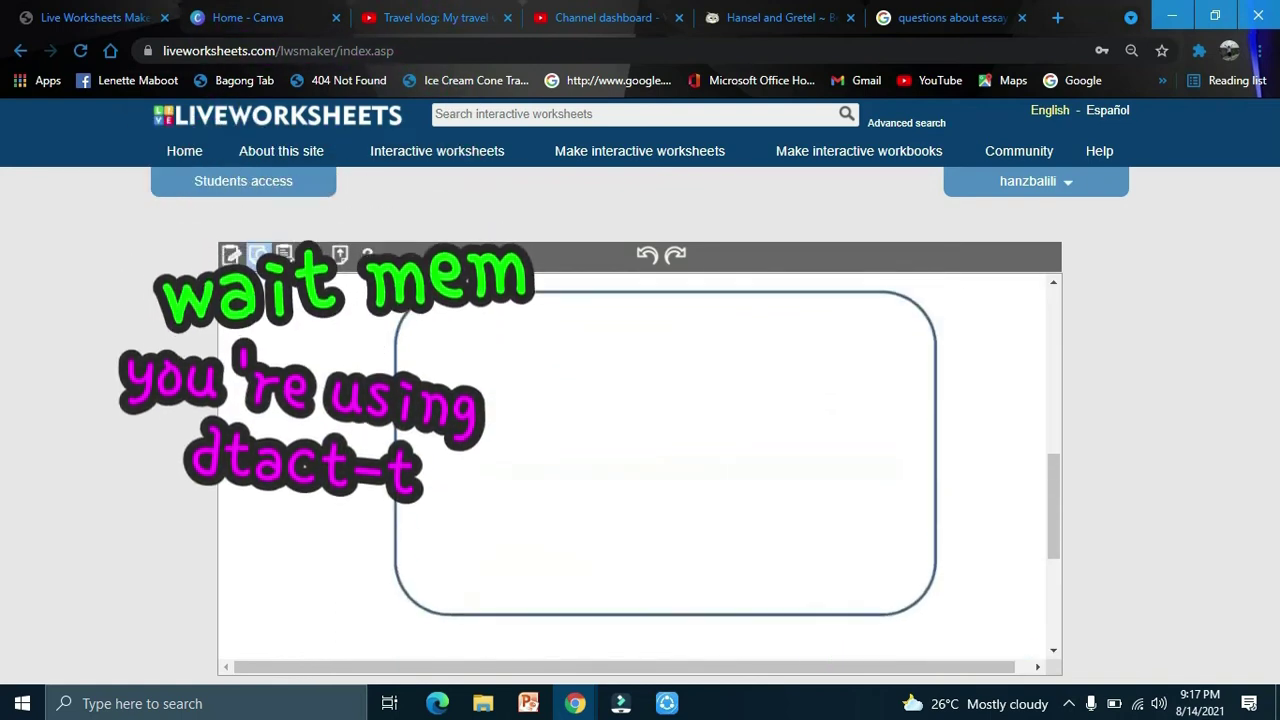
scroll(349, 468, down, 1)
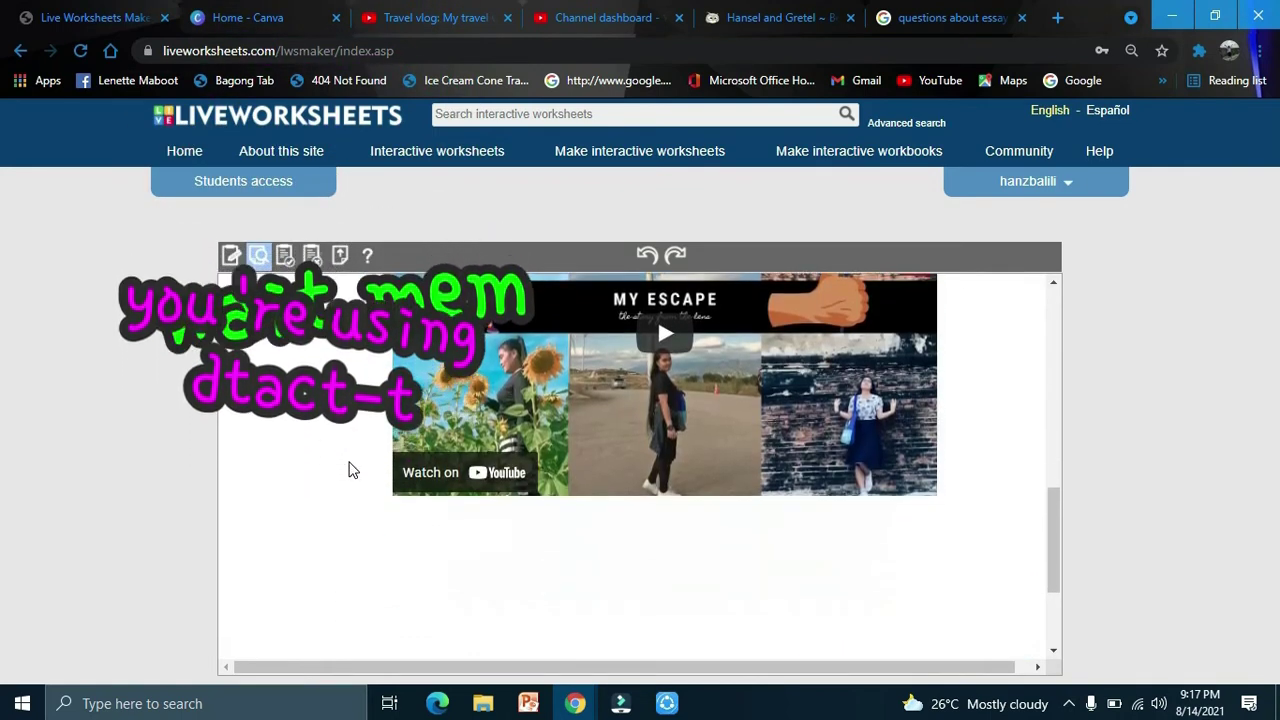
scroll(349, 468, up, 3)
scroll(349, 469, up, 1)
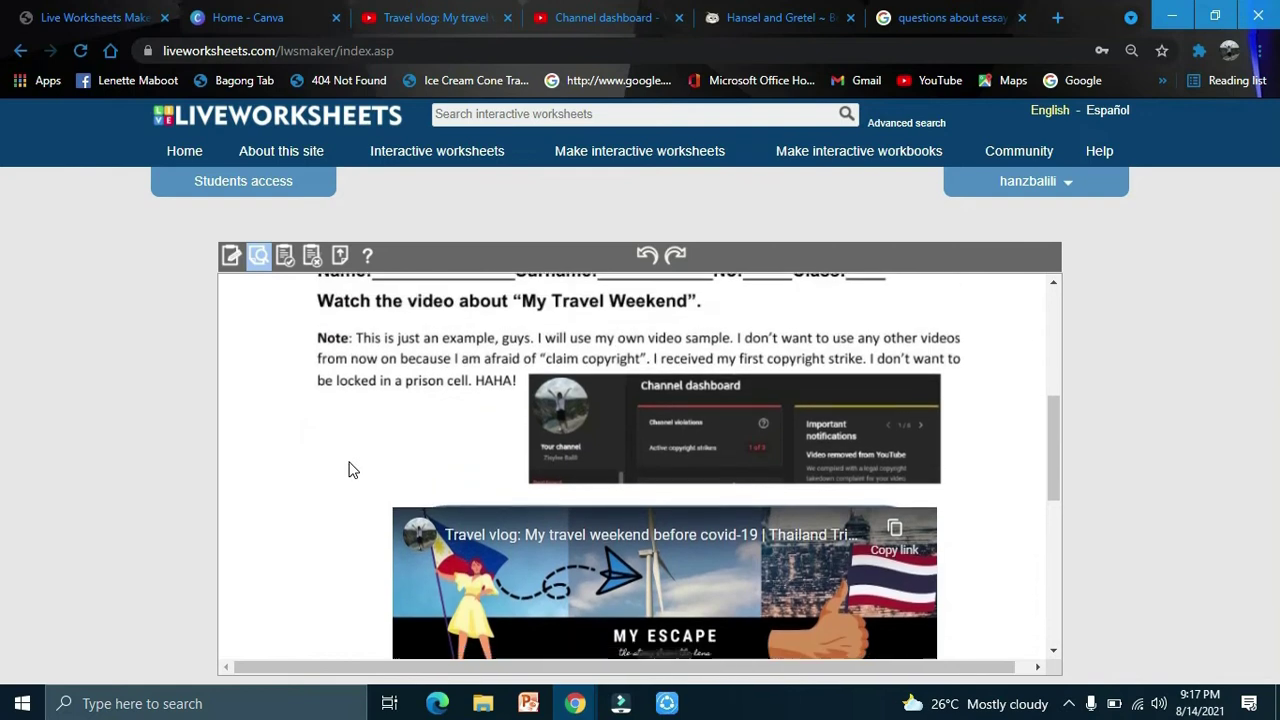
scroll(349, 469, down, 3)
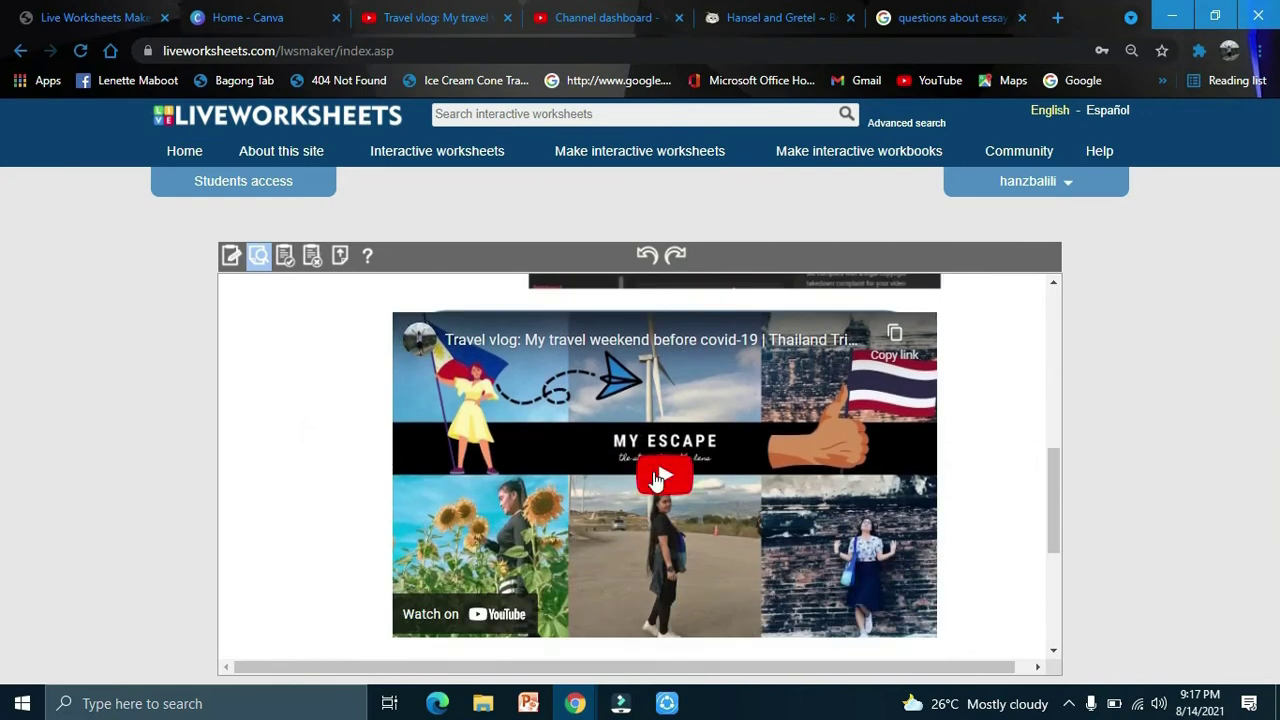
click(656, 478)
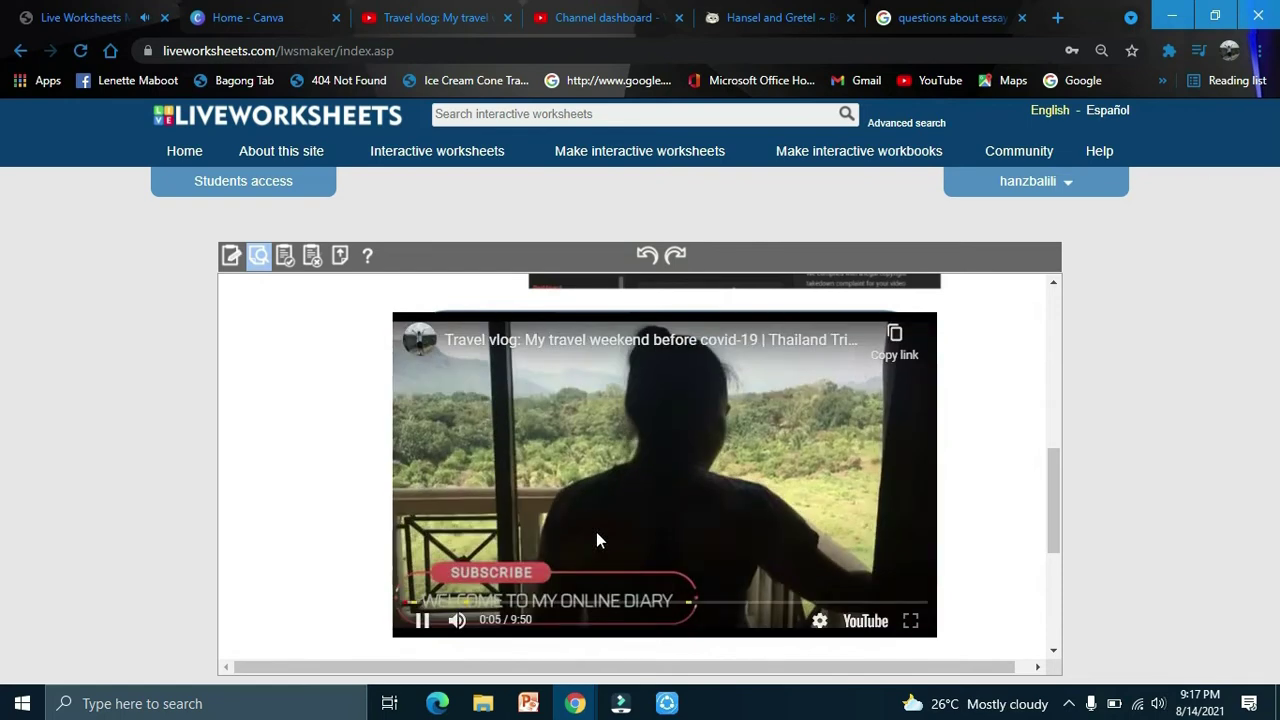
Lower the sound volume, close the ad over the embedded video and pause playback.
key(XF86AudioLowerVolume)
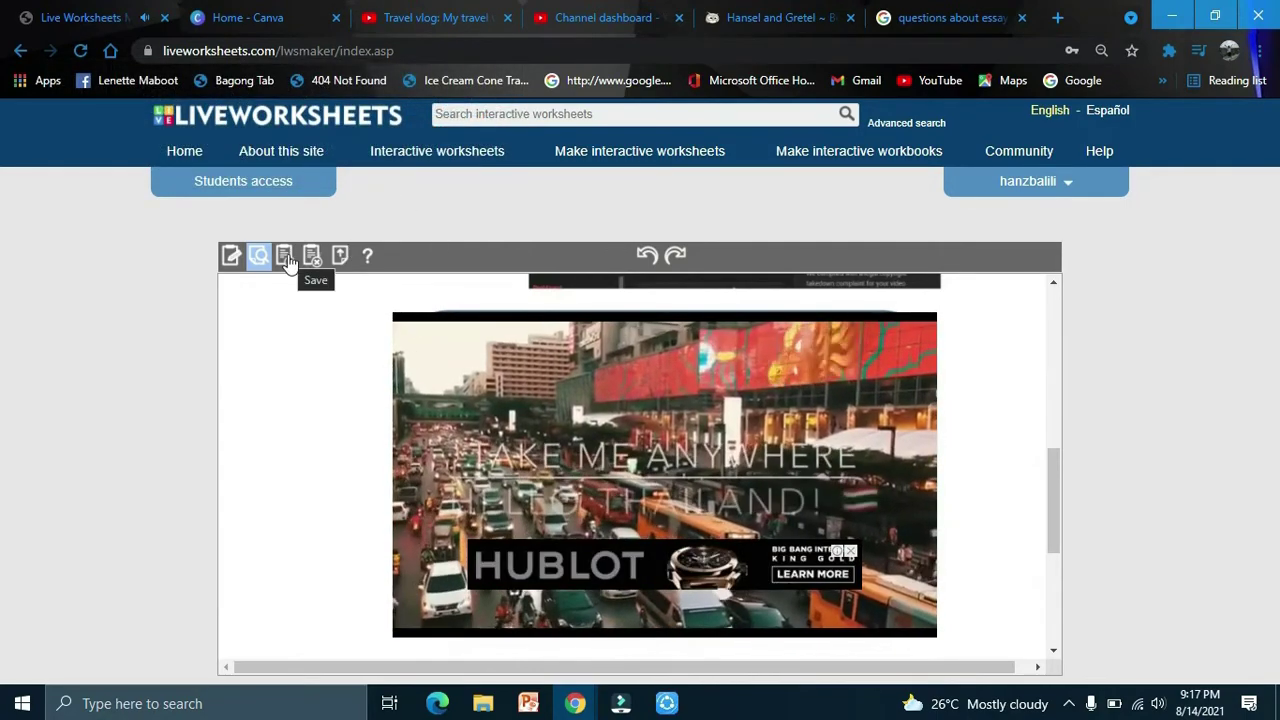
click(850, 551)
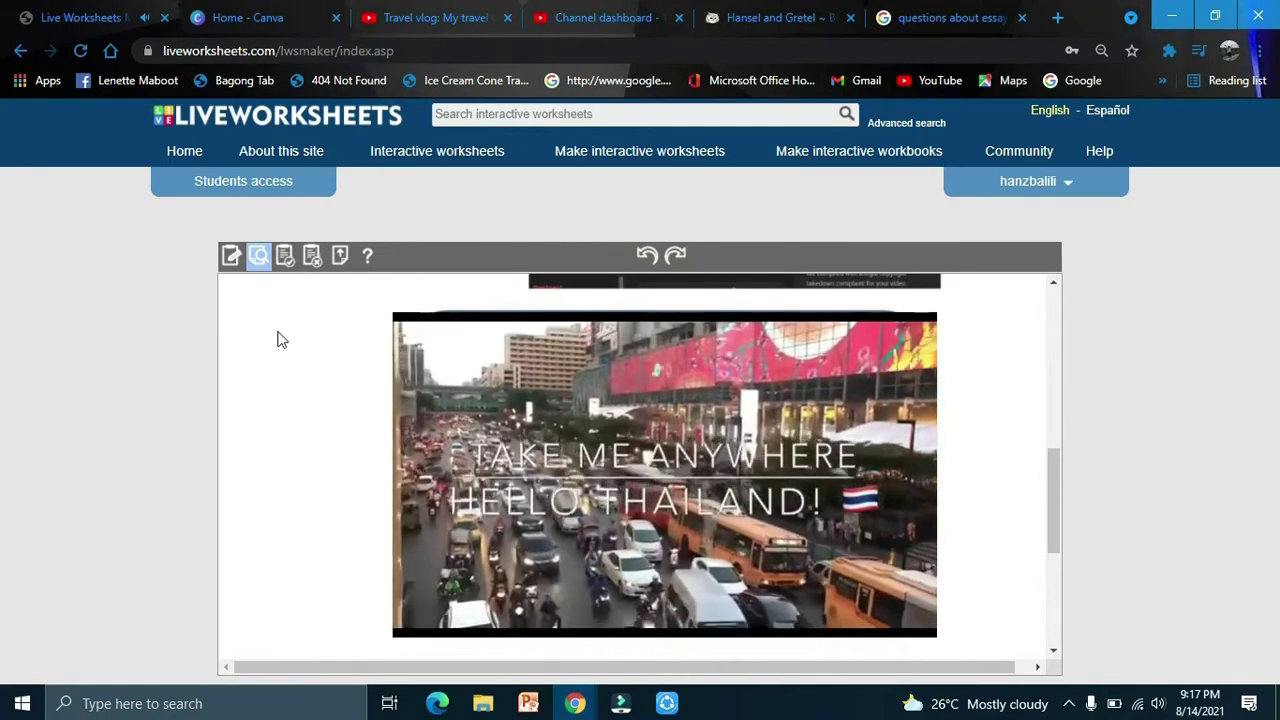
scroll(486, 400, down, 3)
scroll(487, 398, up, 2)
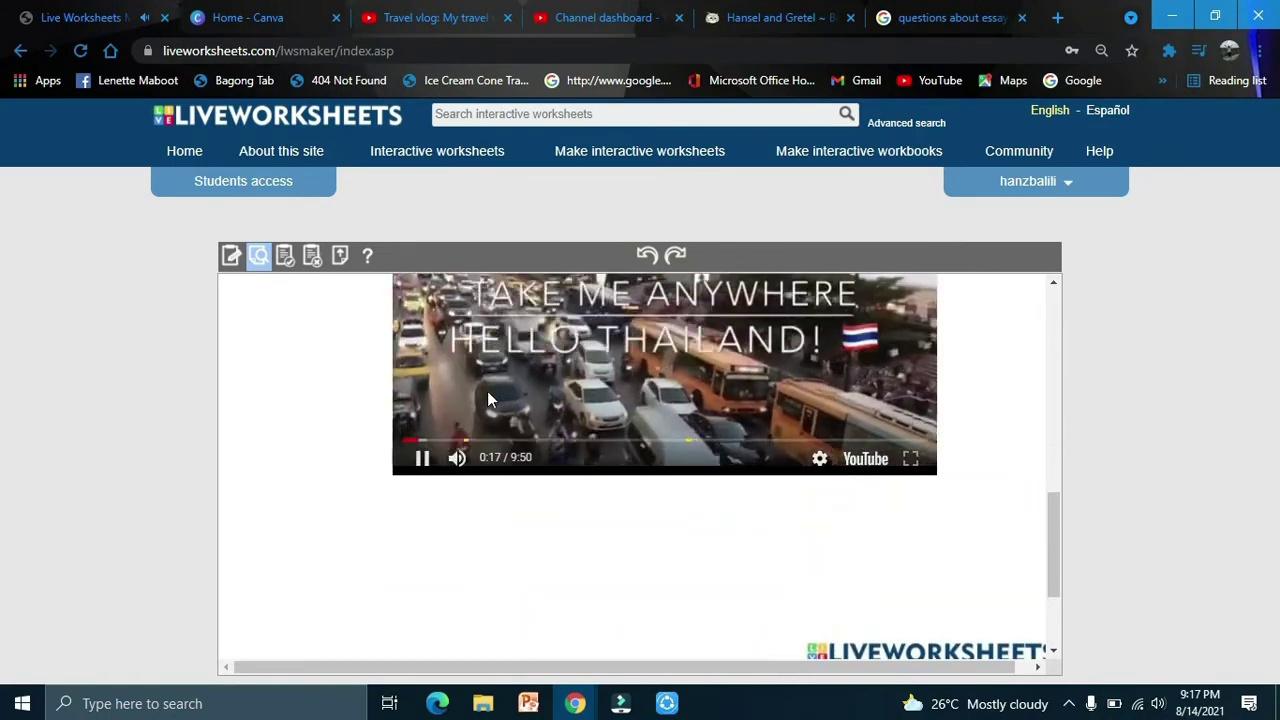
click(421, 458)
Finish the preview and save the video worksheet.
scroll(612, 569, down, 2)
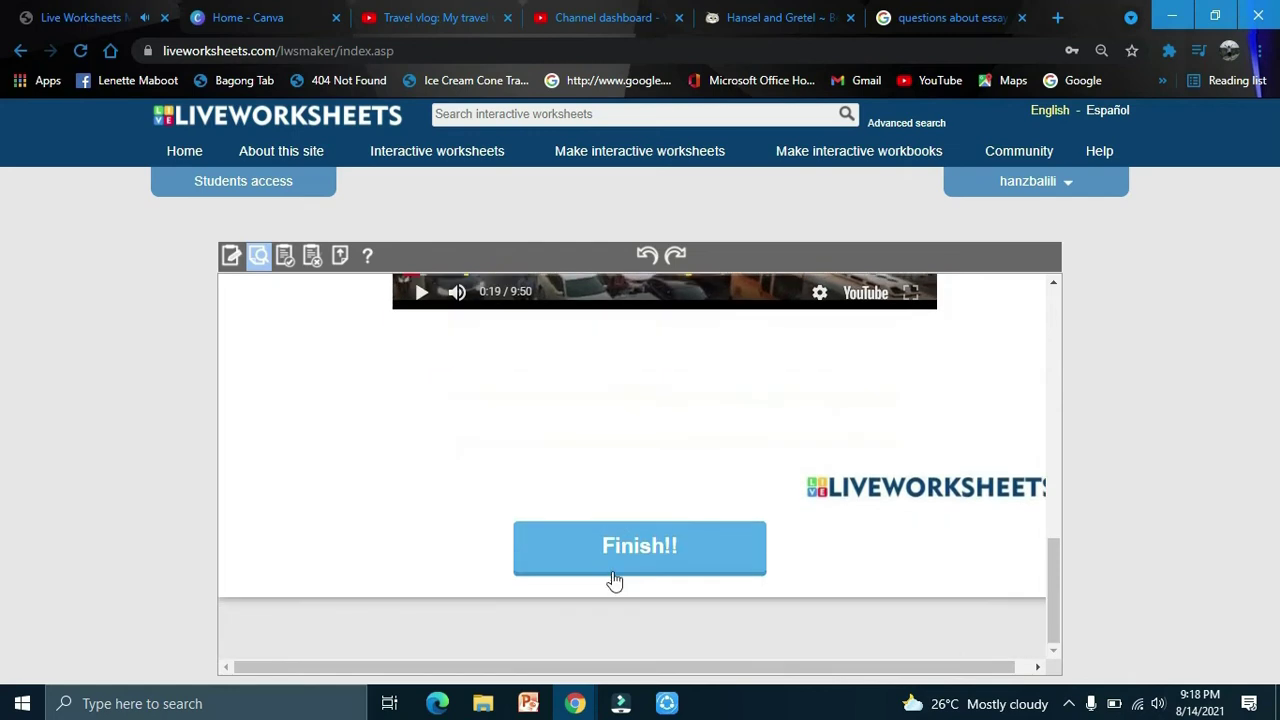
click(615, 575)
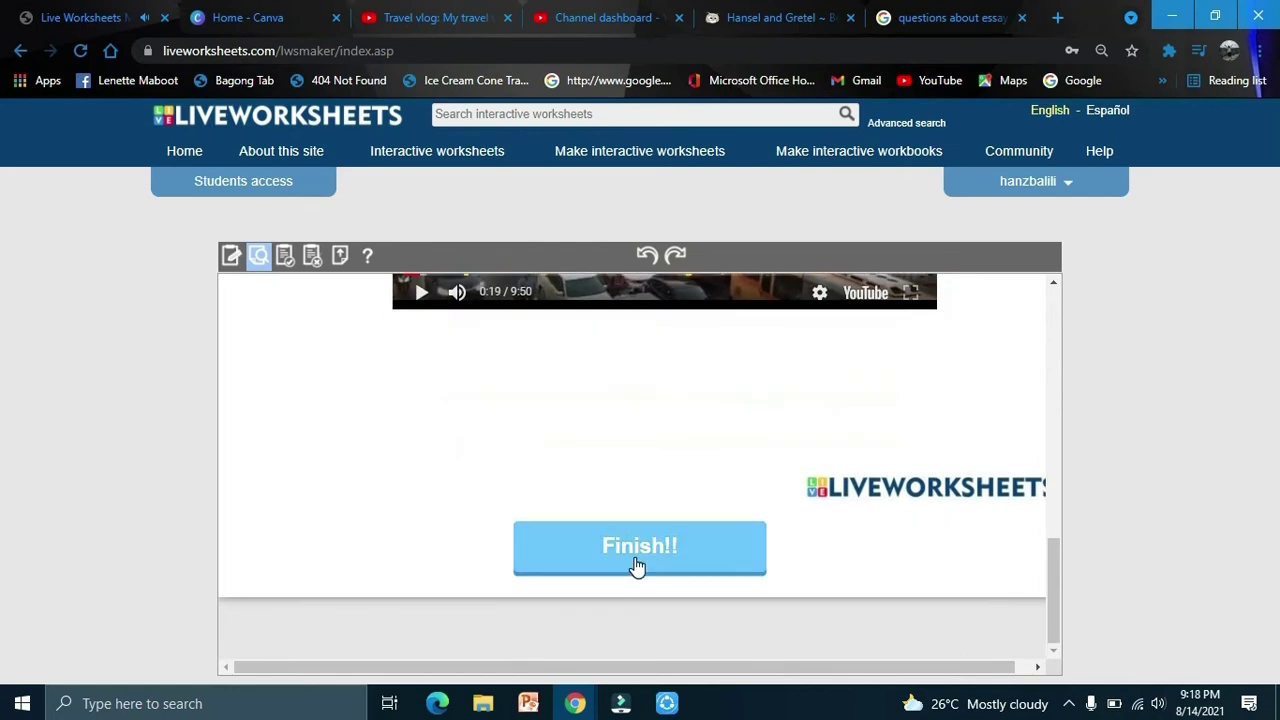
click(286, 257)
click(449, 407)
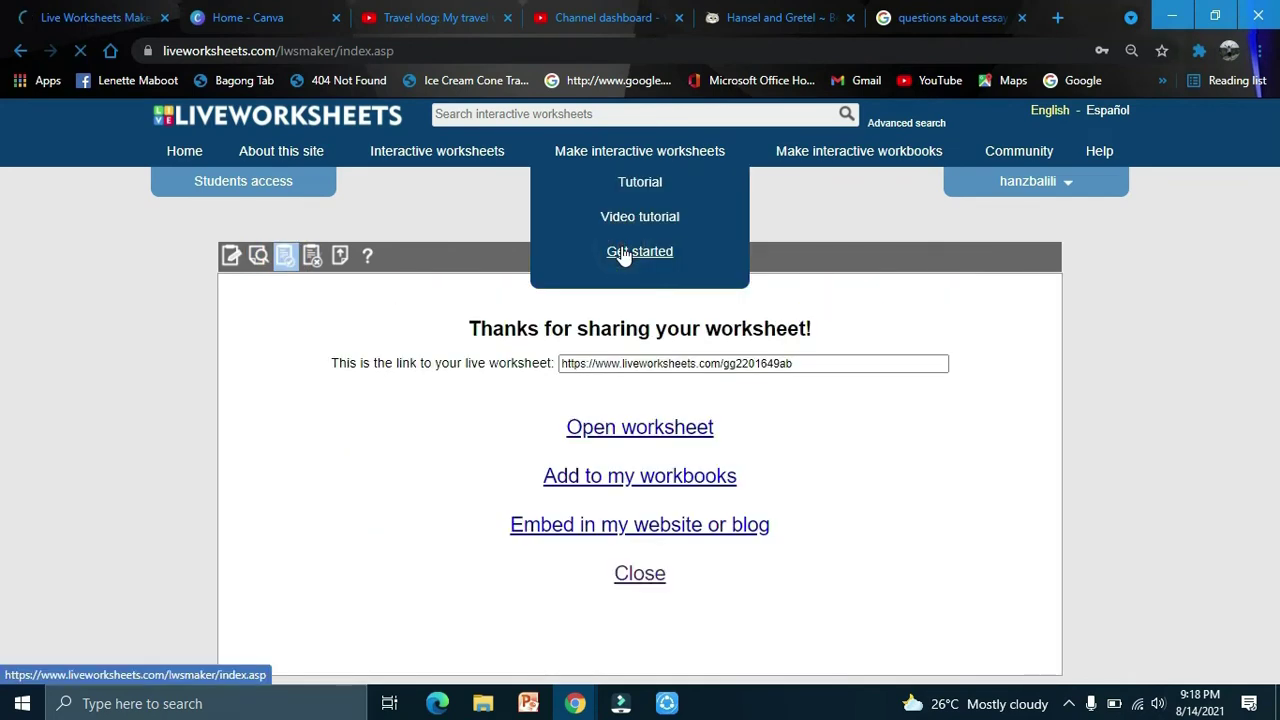
Start a new interactive worksheet and upload Long A chant.pdf from the english folder.
click(623, 253)
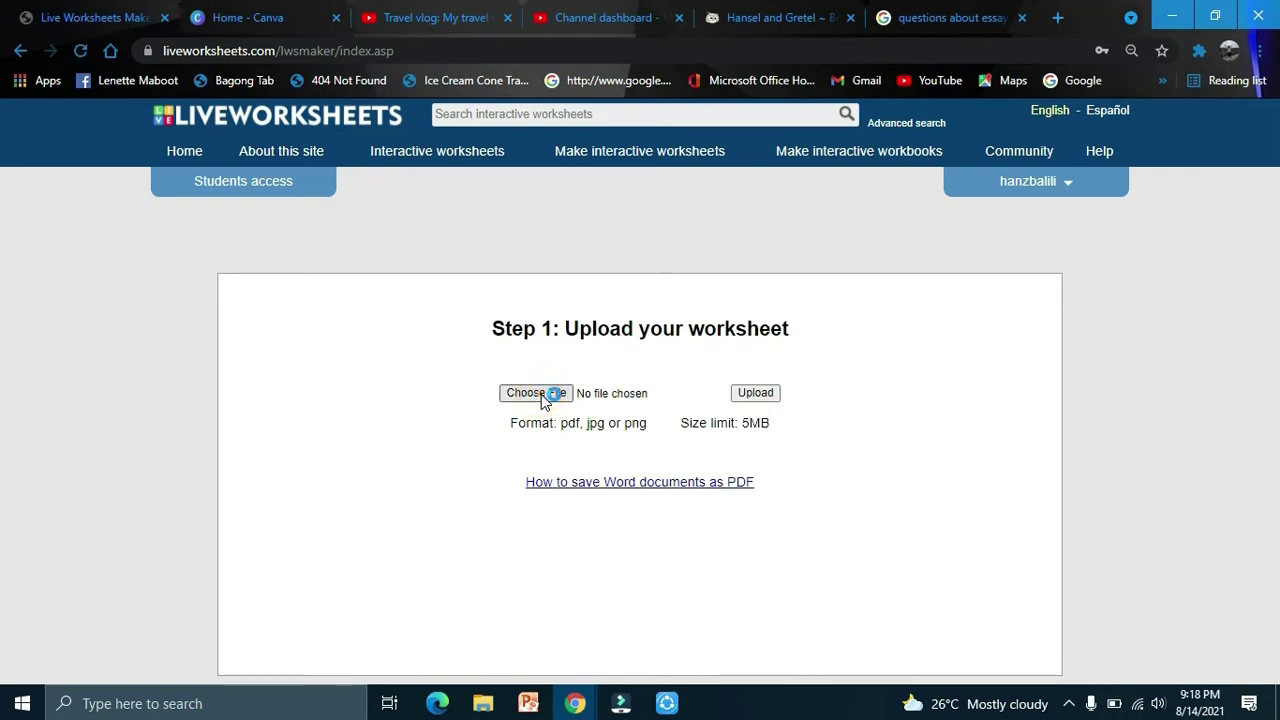
click(541, 394)
double_click(240, 135)
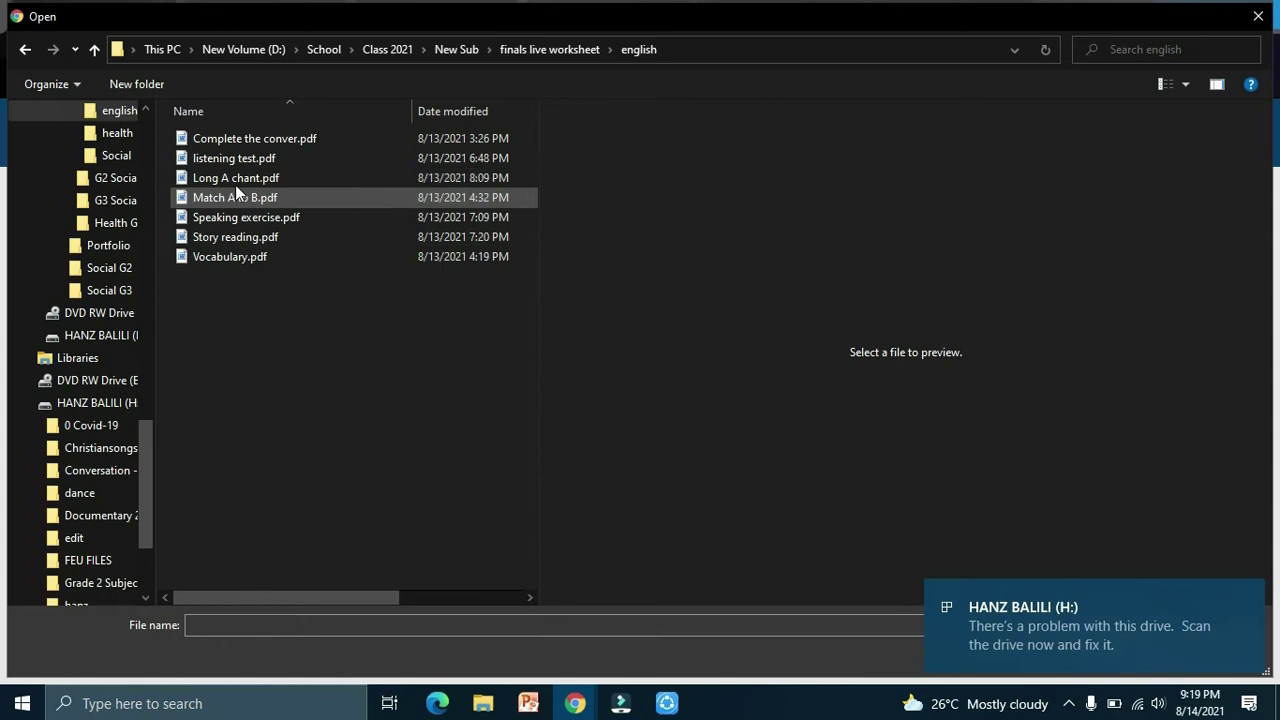
double_click(236, 178)
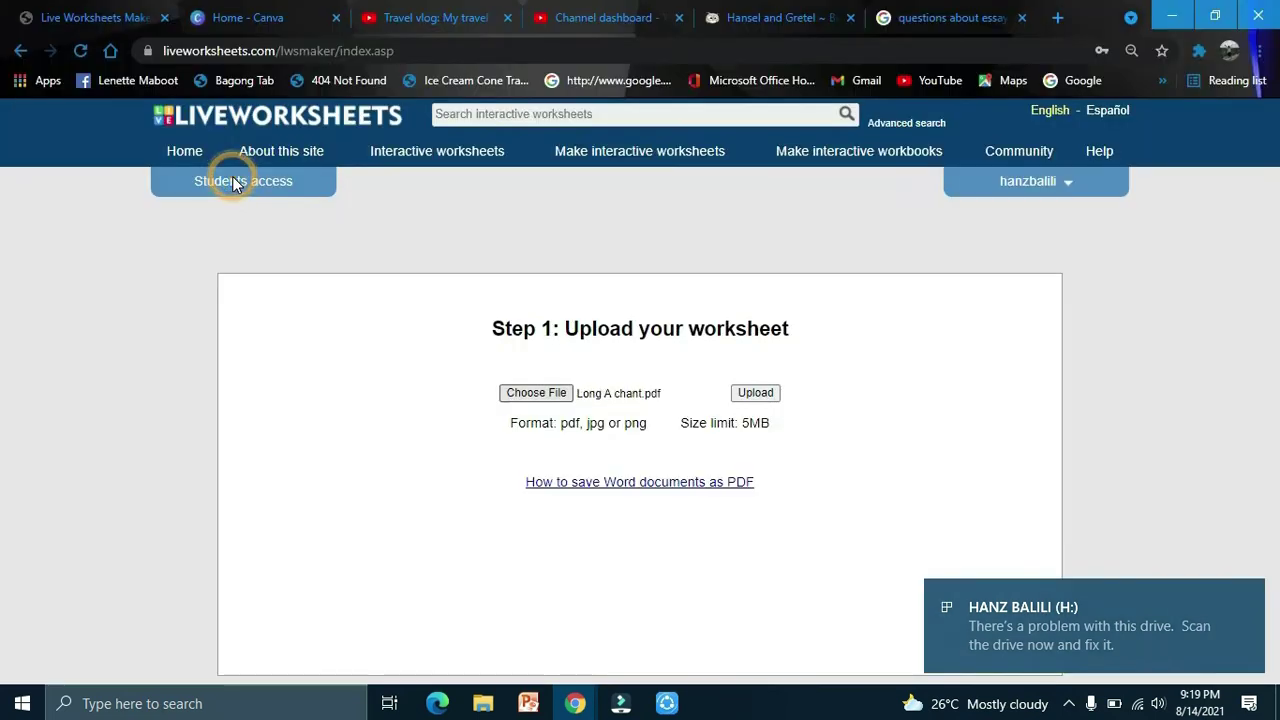
click(755, 393)
Draw a field between the "The Long A Phonics" heading and "Play today!" and enter playmp3: in it.
scroll(657, 422, down, 3)
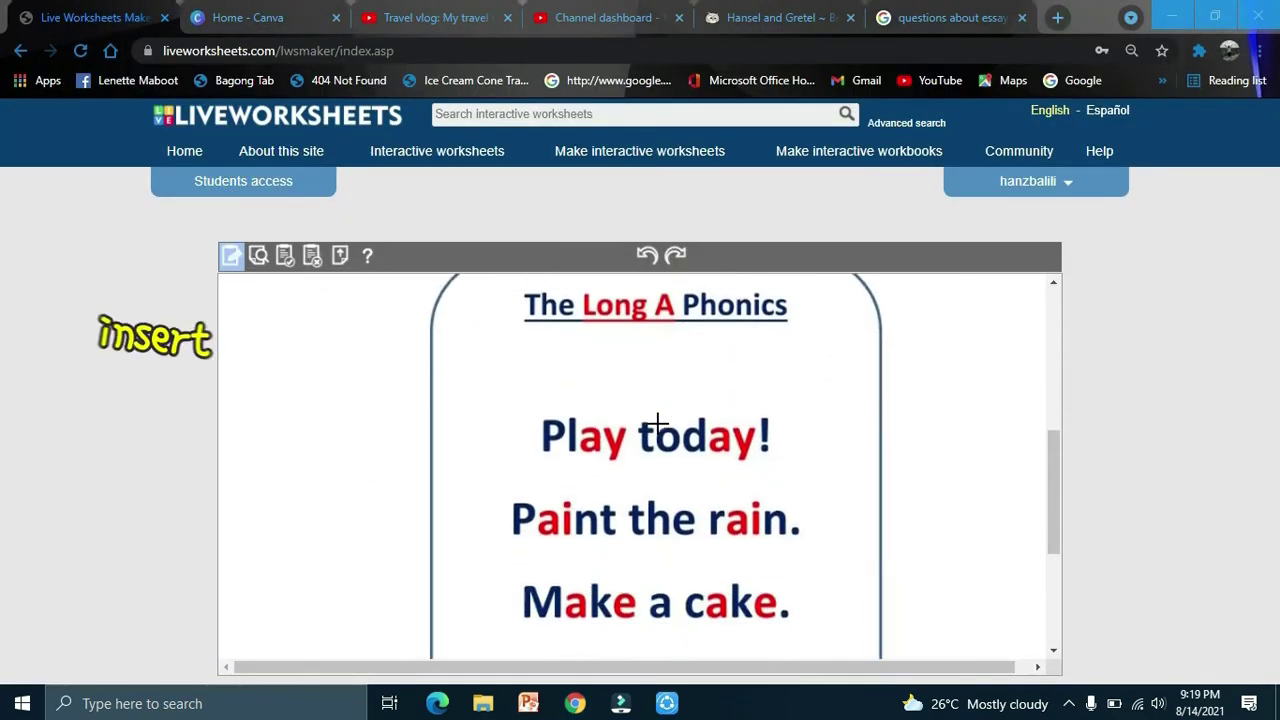
scroll(657, 422, down, 1)
scroll(640, 380, up, 1)
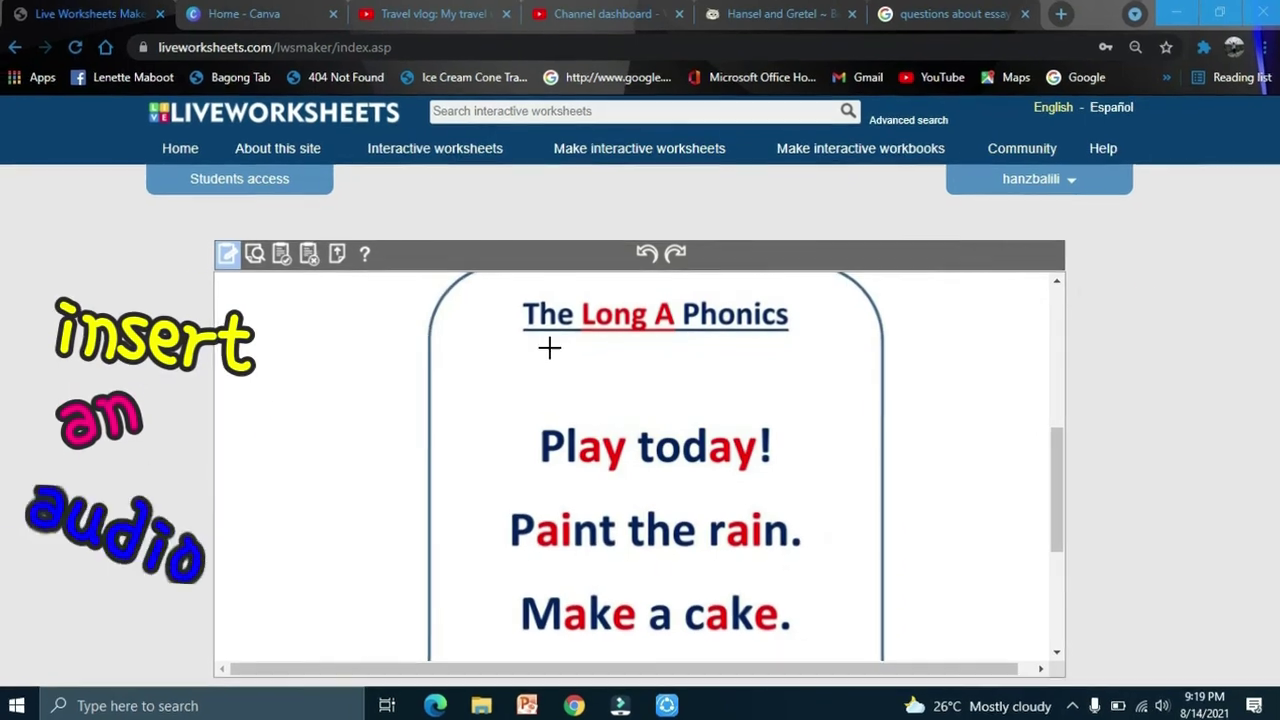
drag(561, 345, 728, 402)
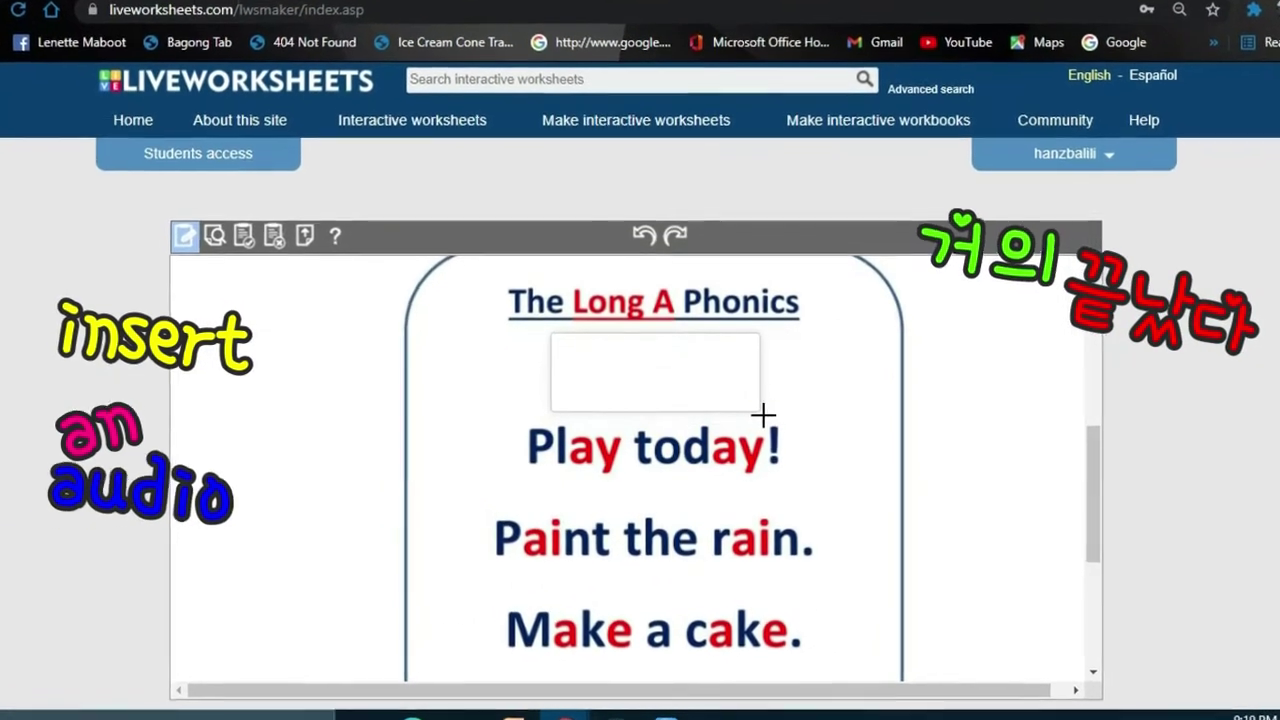
click(680, 360)
text(play)
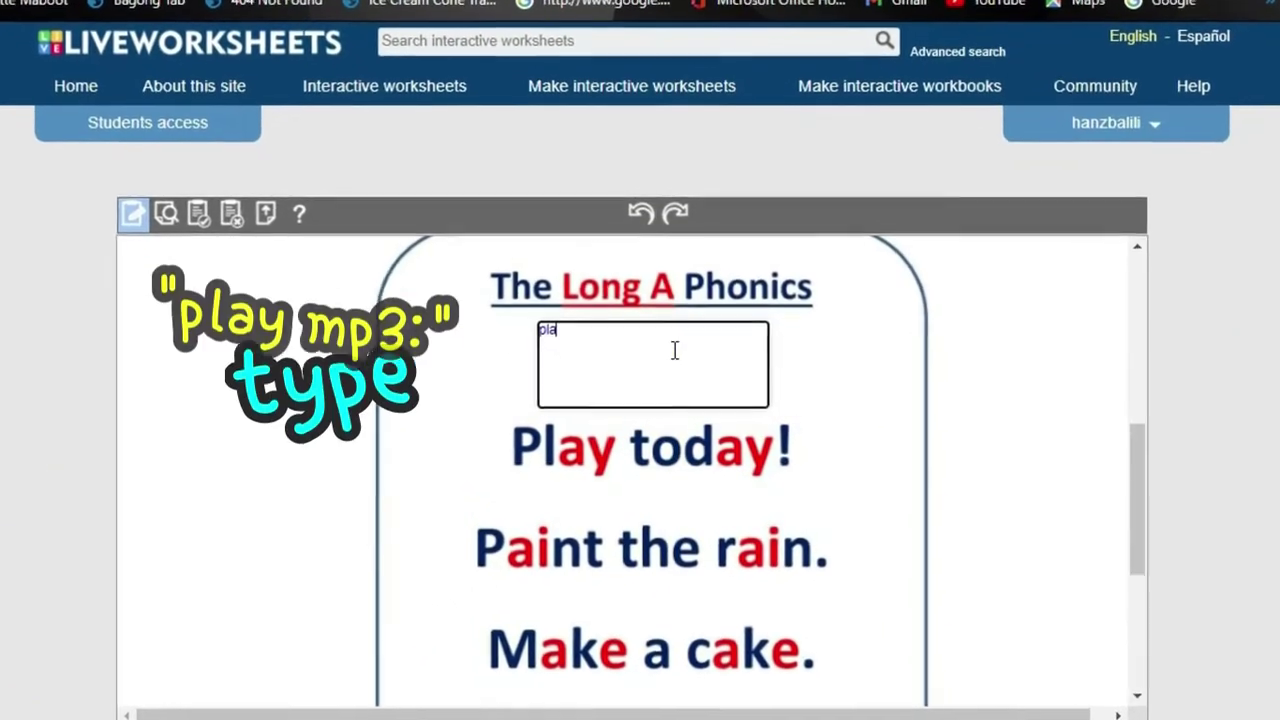
text(mp3)
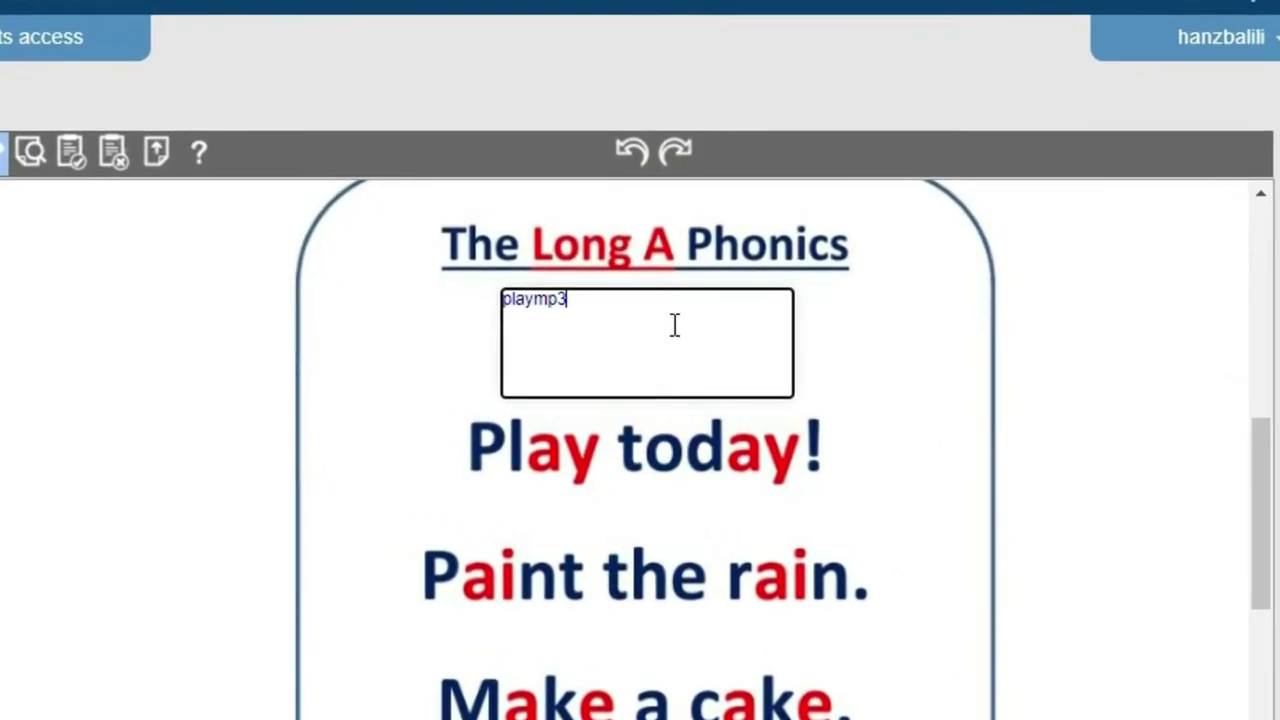
text(:)
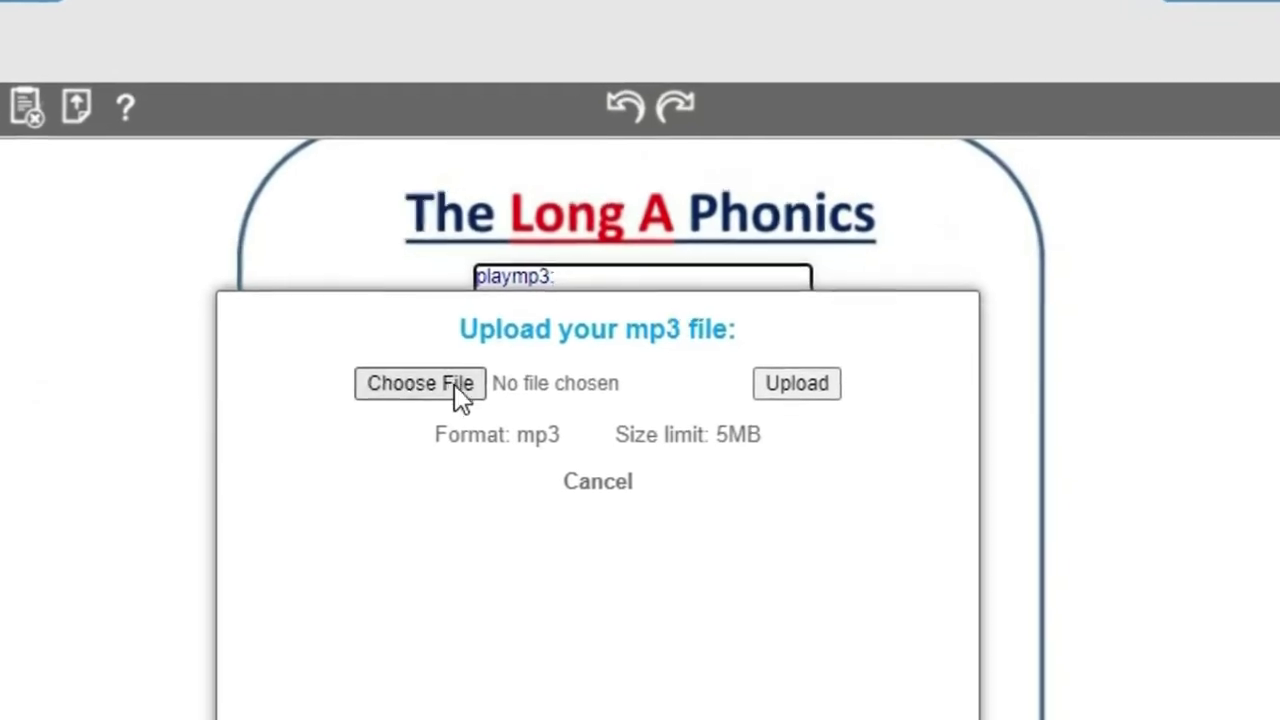
Upload 71 Track 71.mp3 as the audio for the playmp3 field.
click(463, 390)
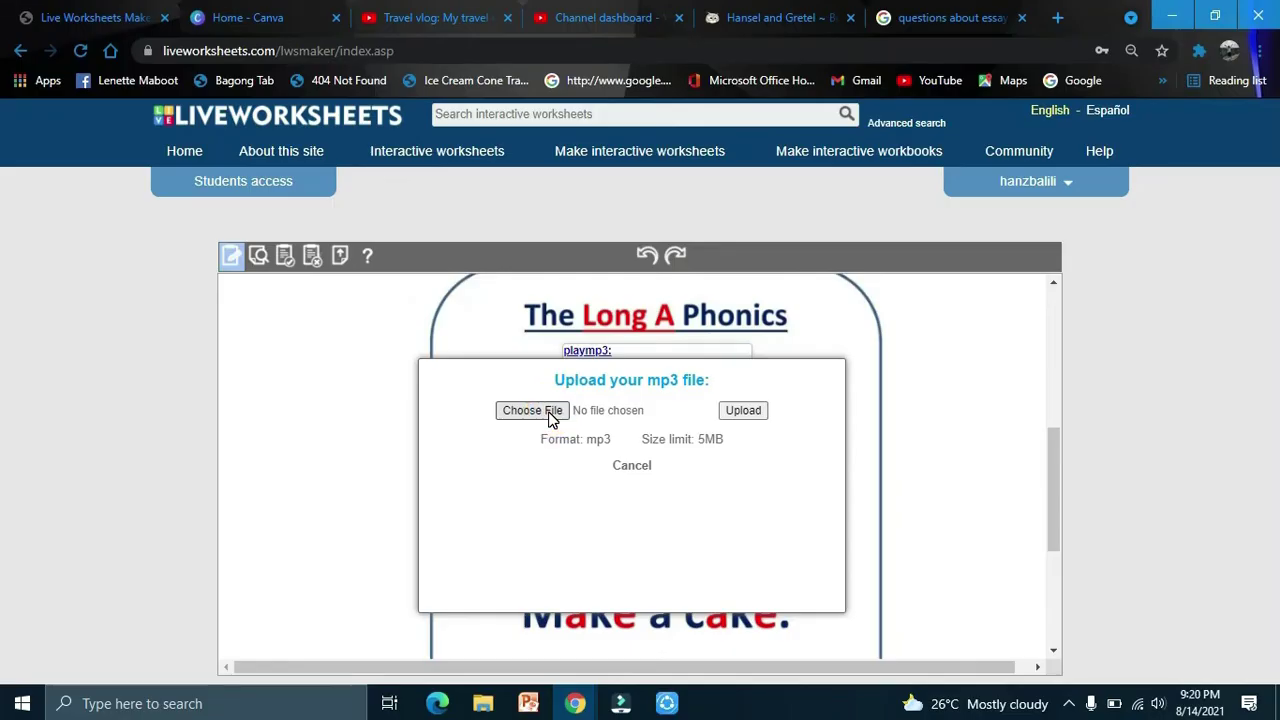
click(340, 537)
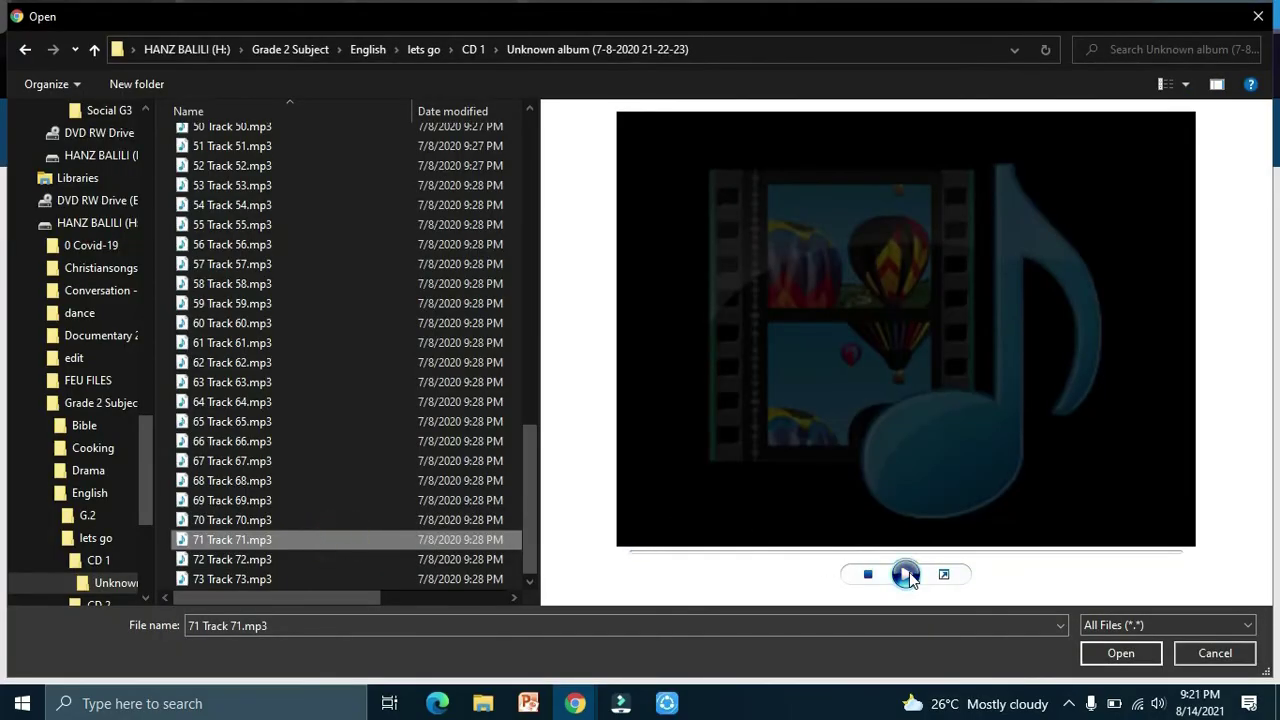
double_click(372, 539)
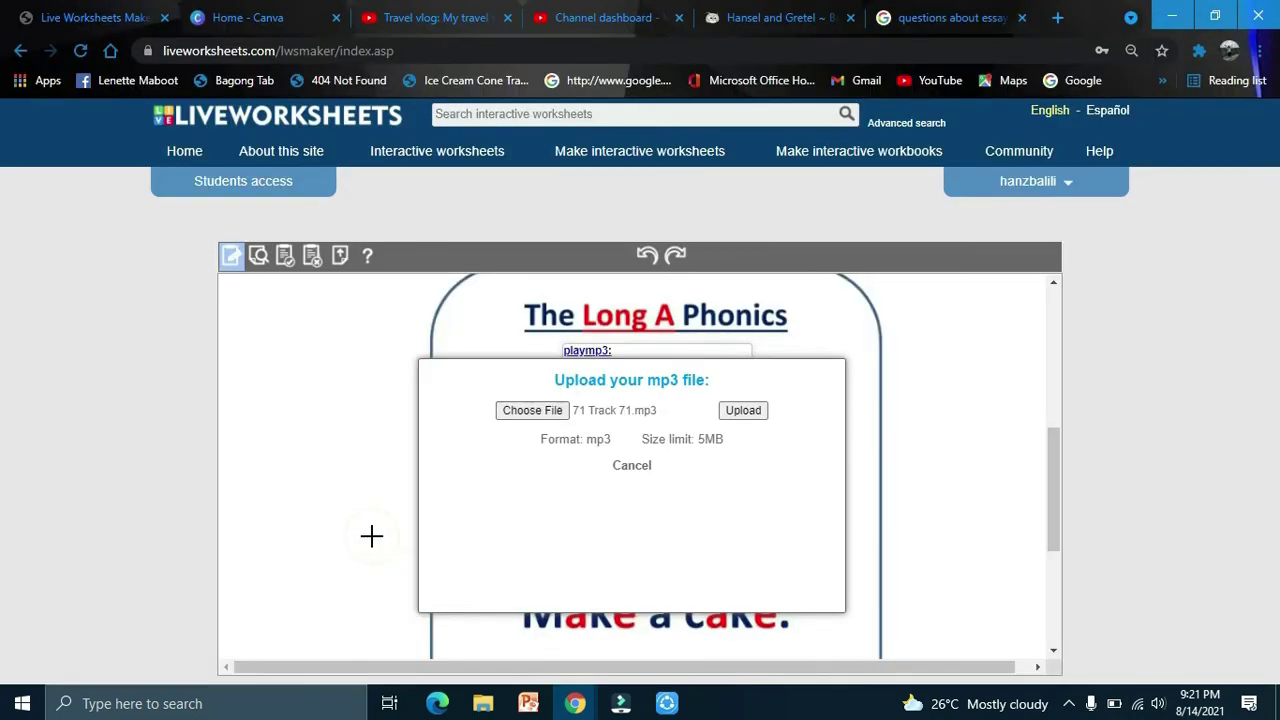
click(753, 412)
Preview the Long A chant worksheet and play its embedded audio.
scroll(753, 412, down, 5)
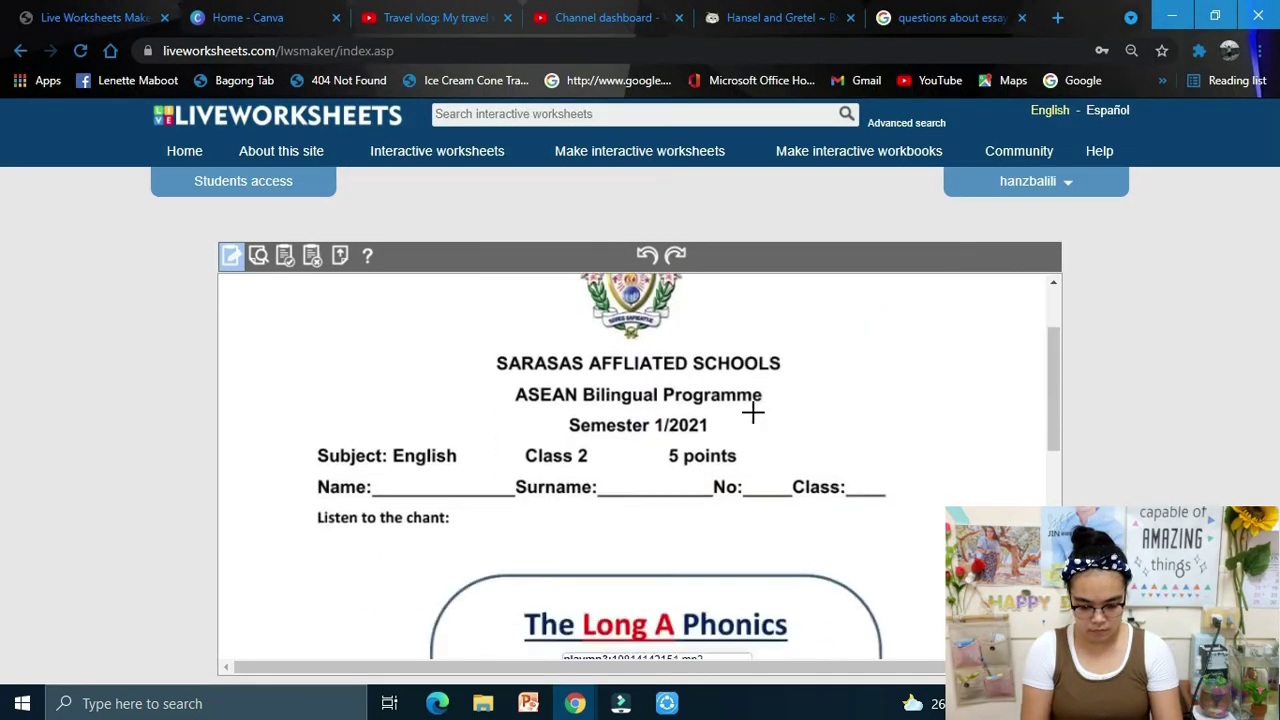
scroll(750, 408, up, 3)
click(259, 257)
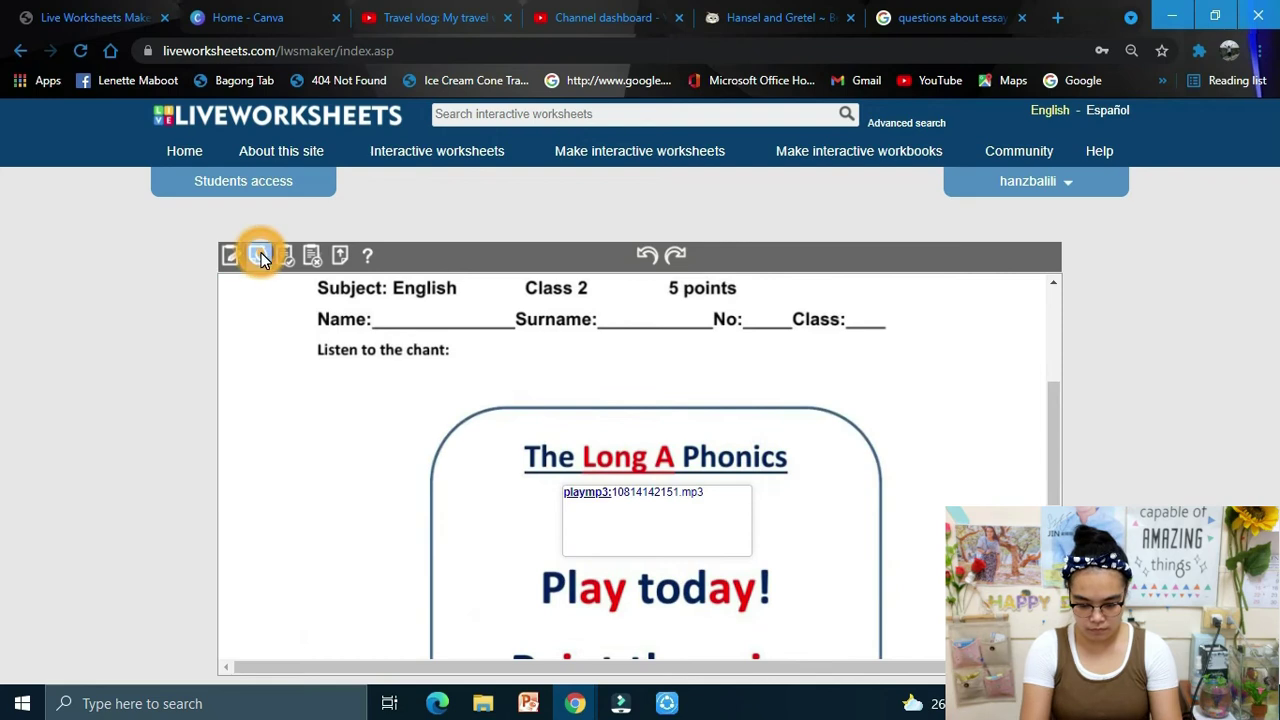
scroll(443, 457, down, 3)
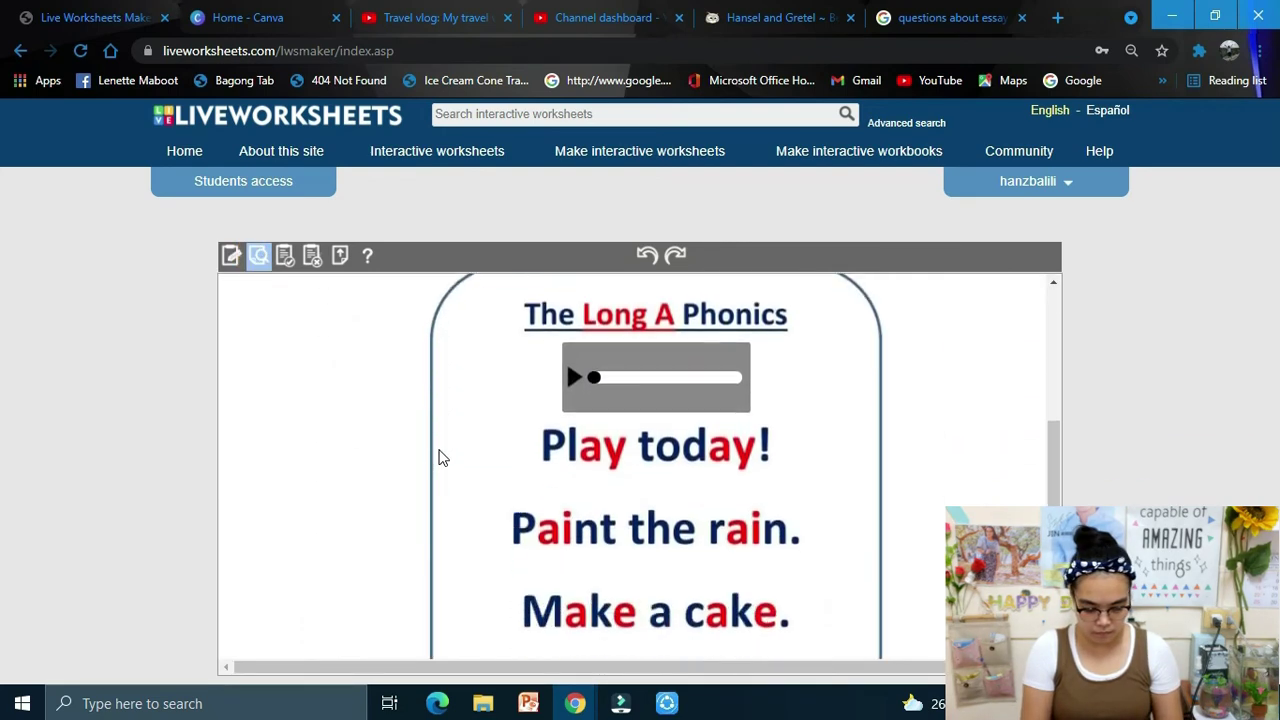
scroll(443, 457, up, 1)
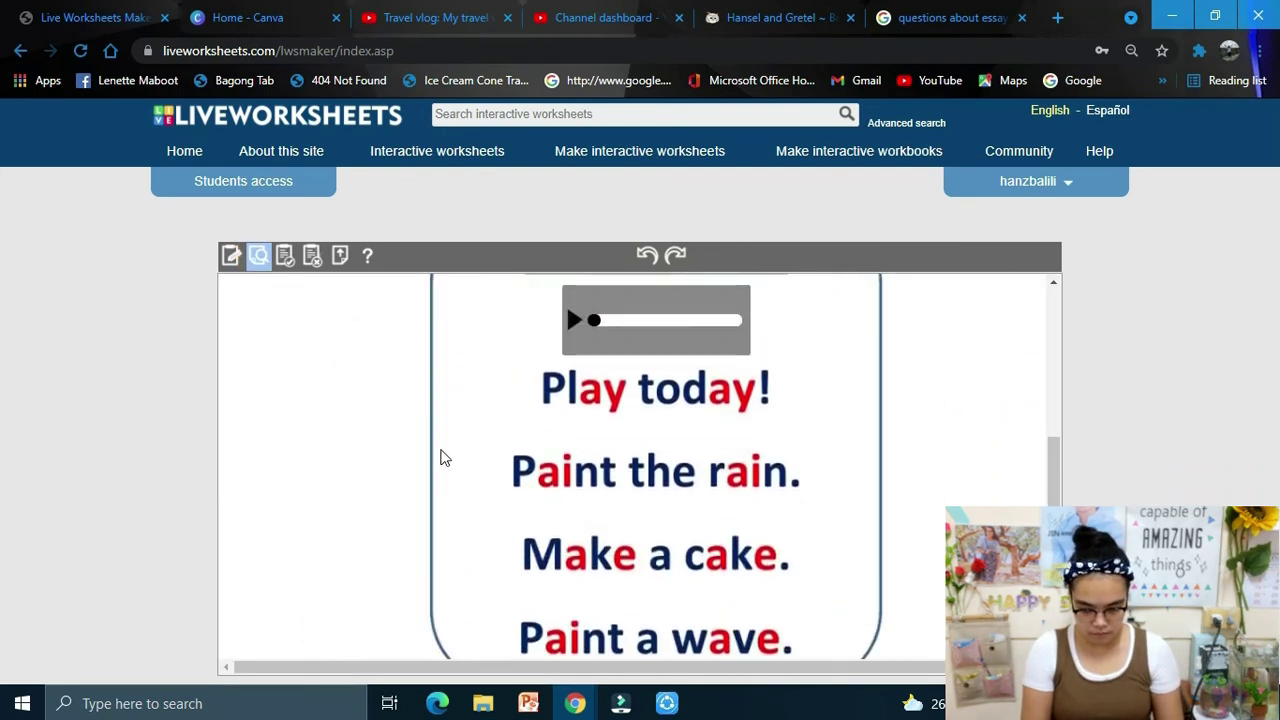
click(568, 305)
key(ctrl+minus)
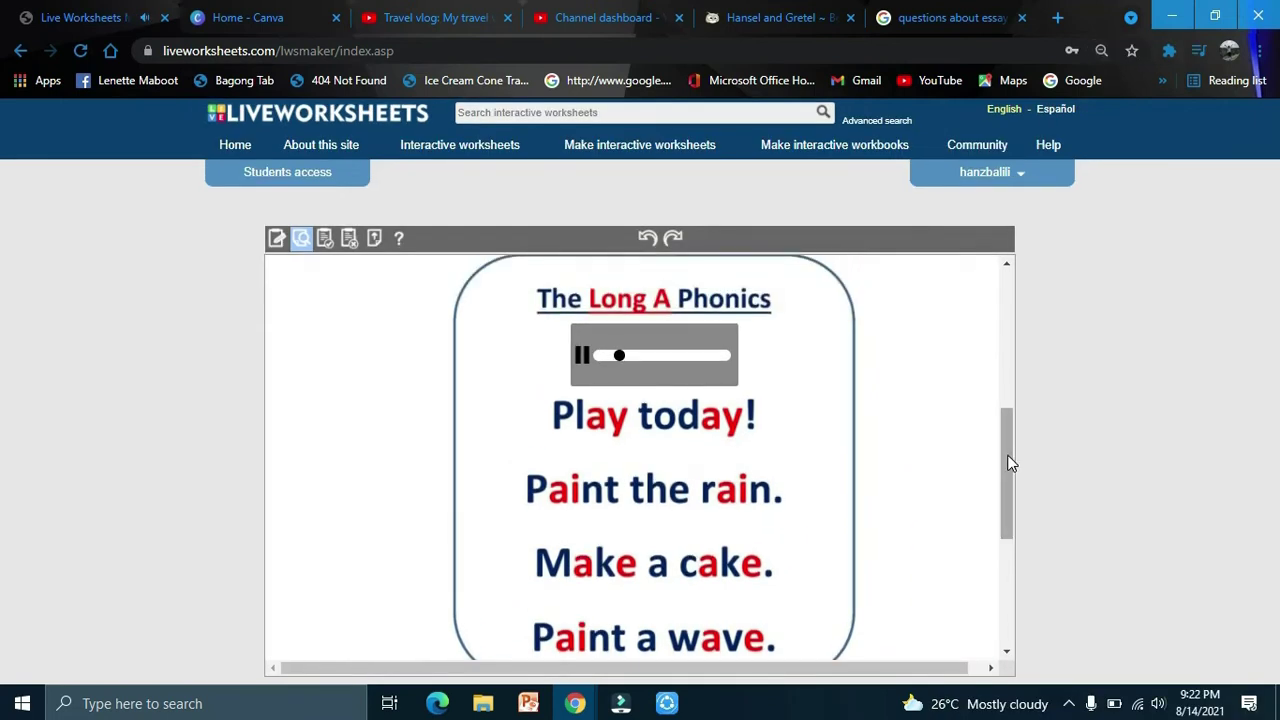
scroll(1008, 462, down, 1)
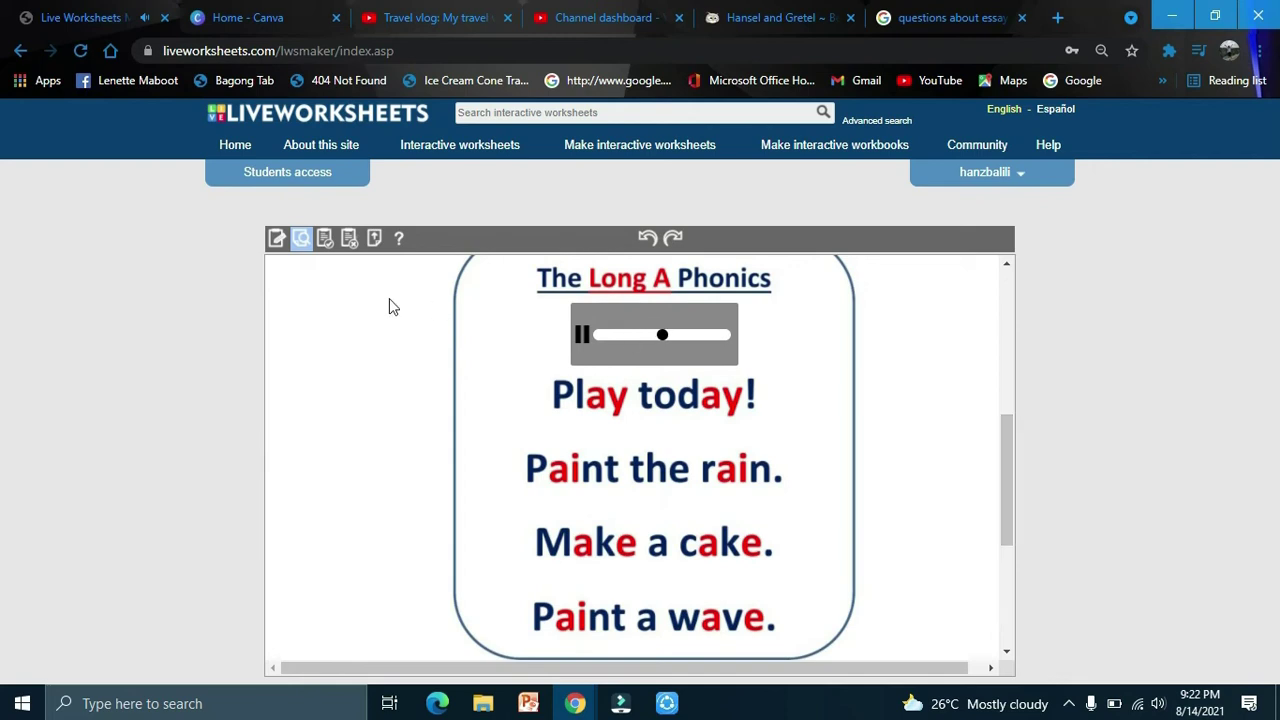
Pause the chant audio and save the worksheet, sharing it with other teachers.
click(581, 336)
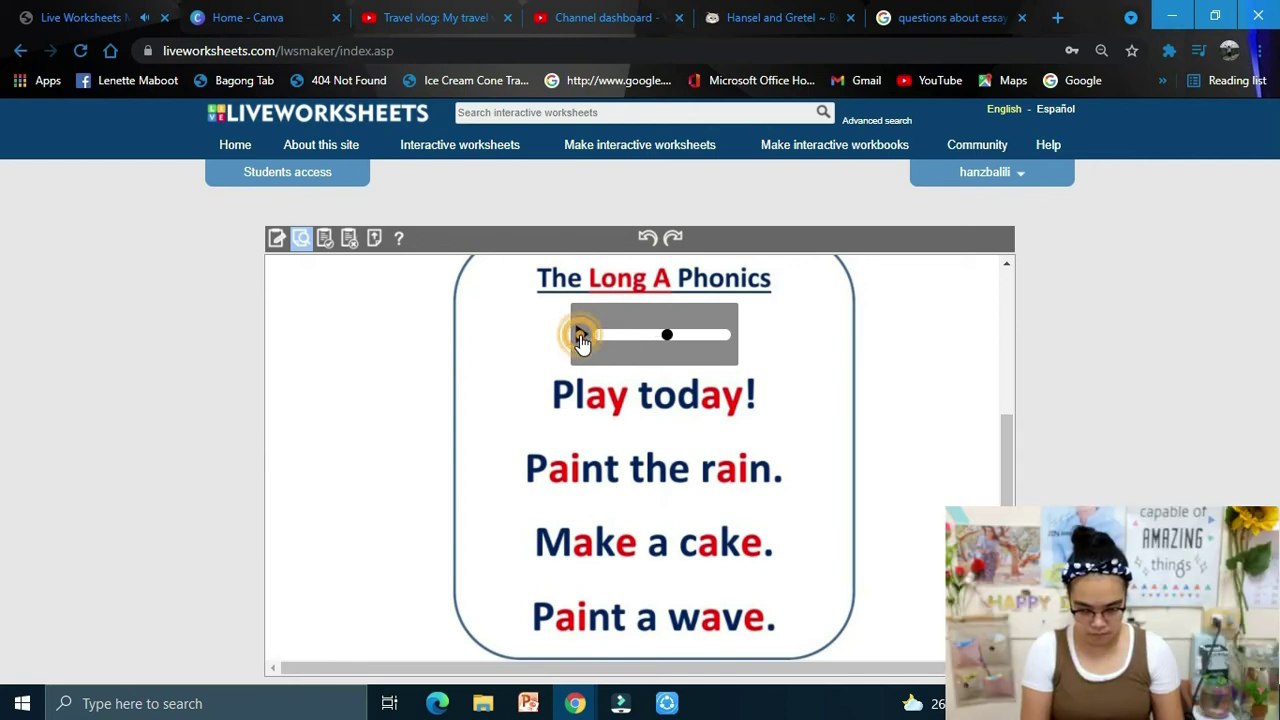
click(322, 243)
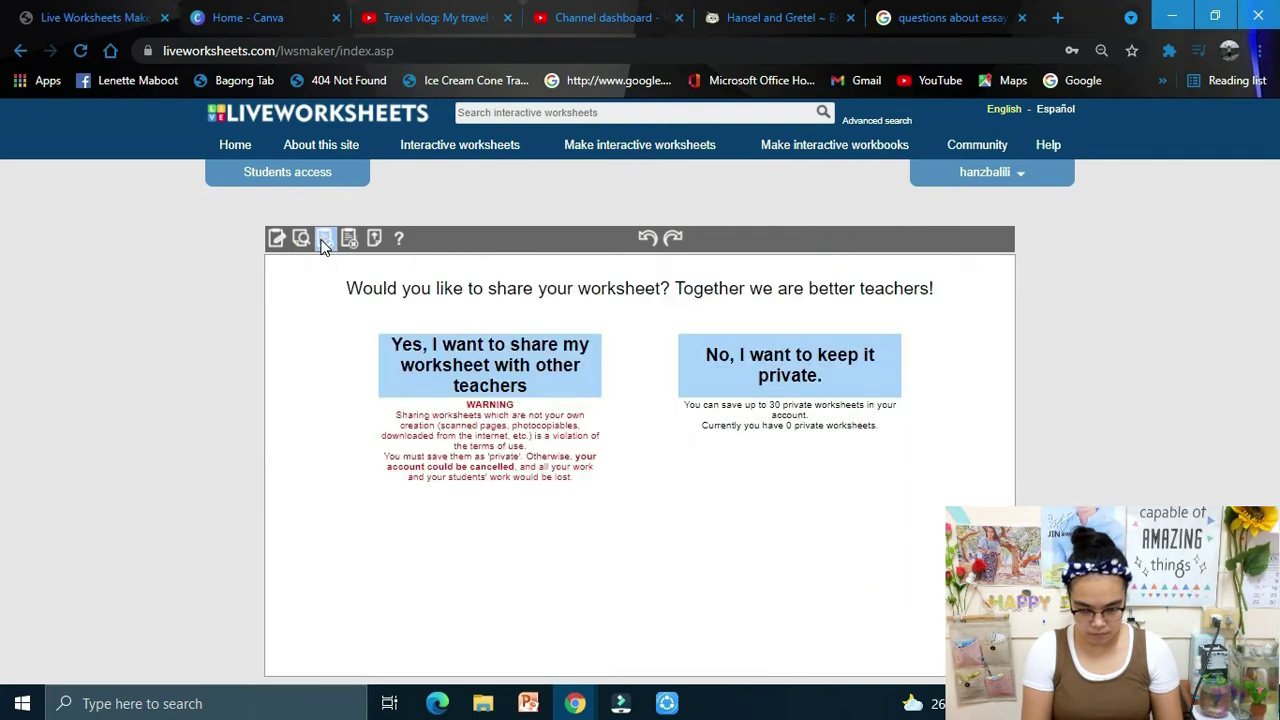
click(486, 372)
Start another interactive worksheet and upload Story reading.pdf.
mouse_move(632, 243)
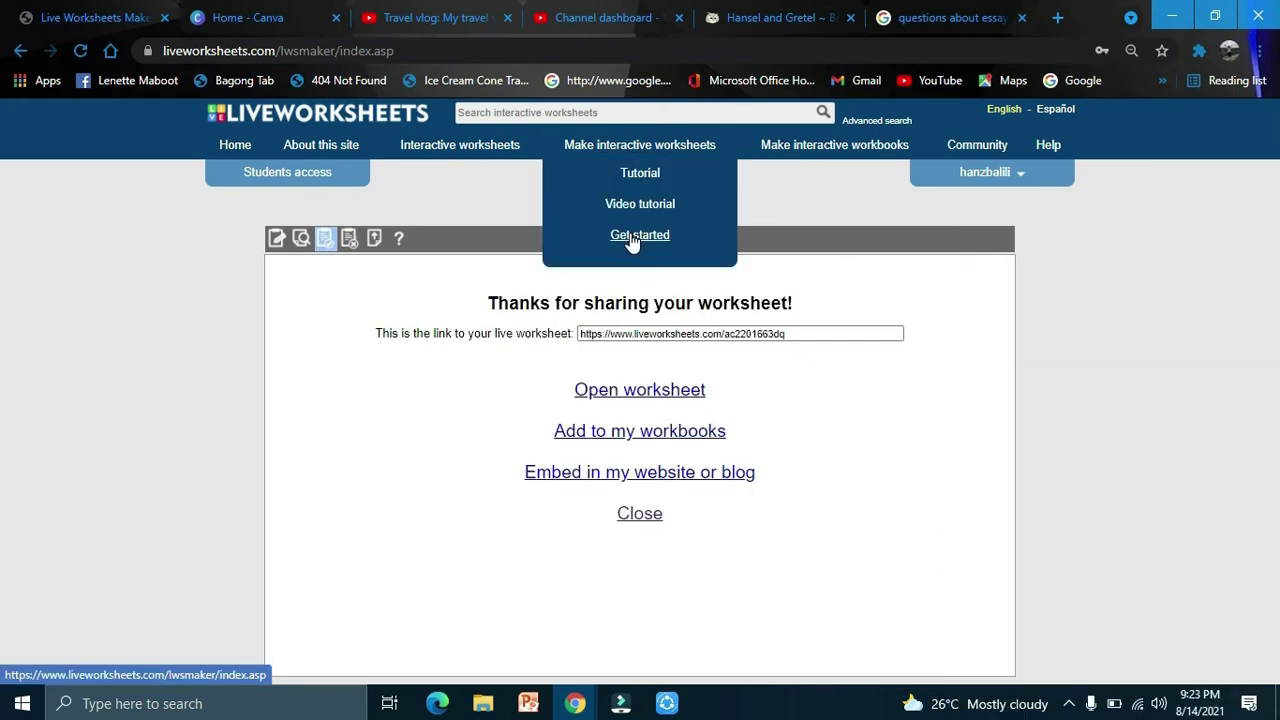
click(632, 238)
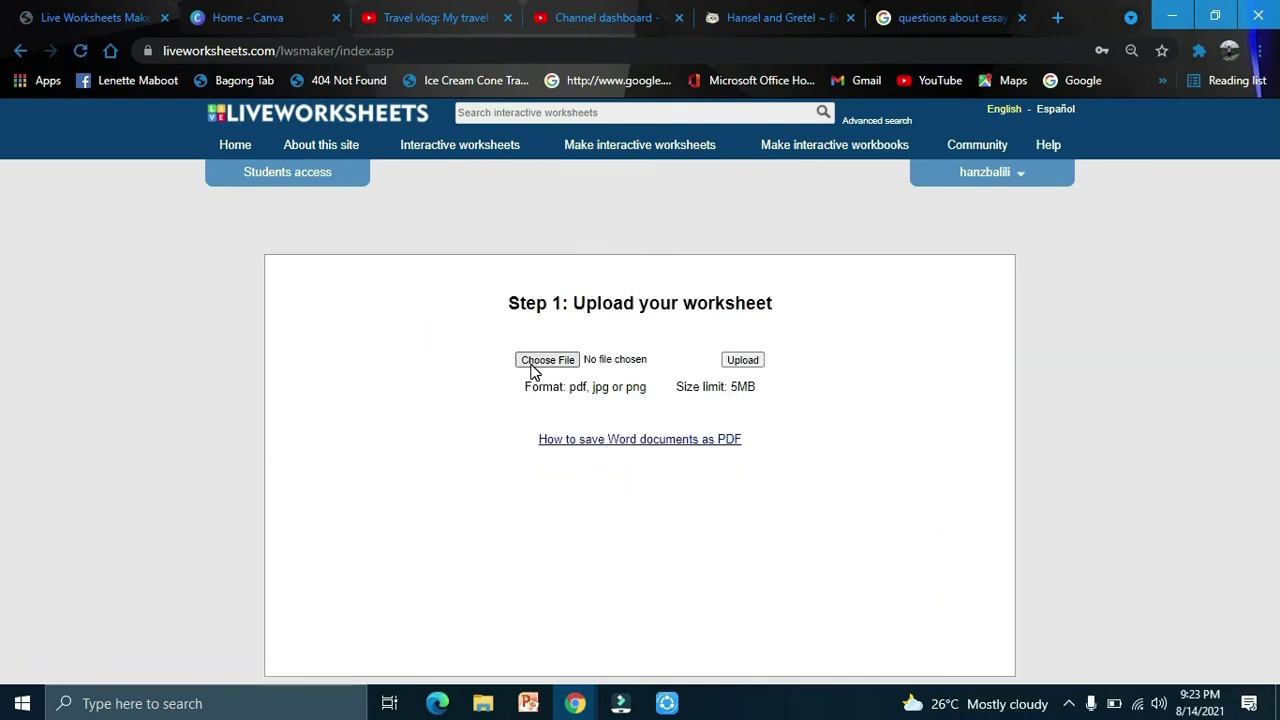
click(547, 360)
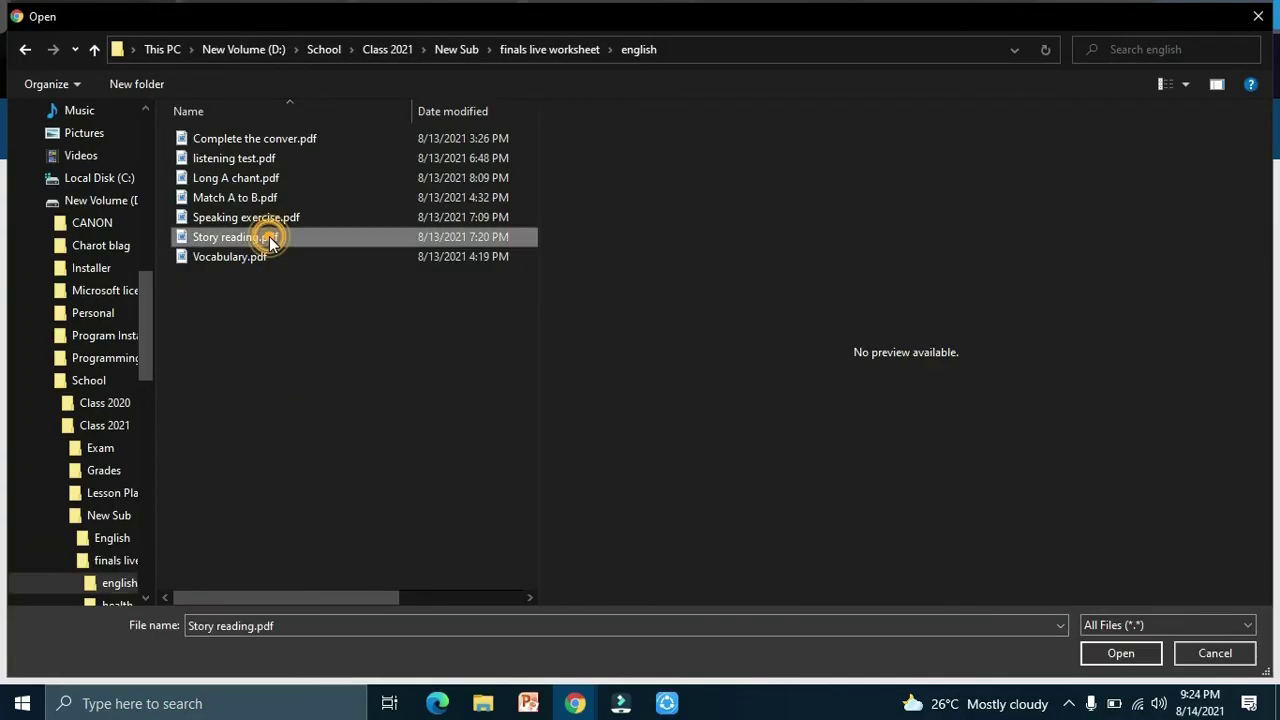
double_click(269, 237)
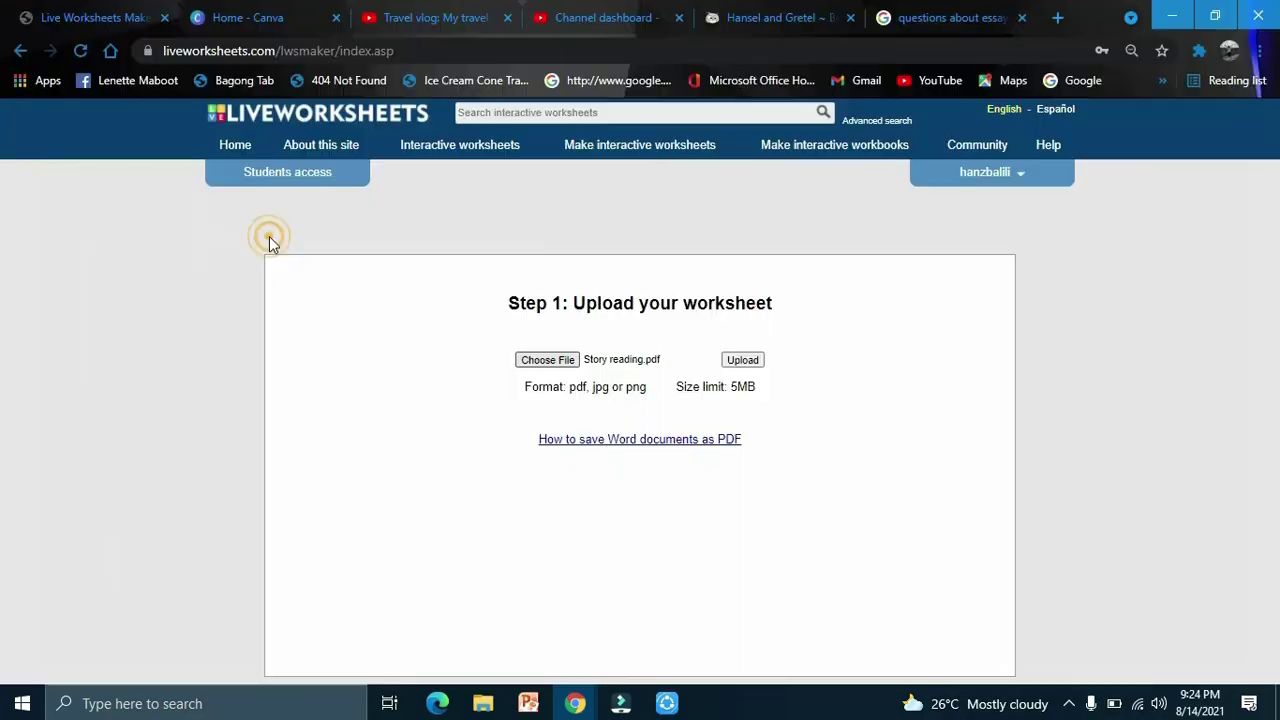
click(740, 360)
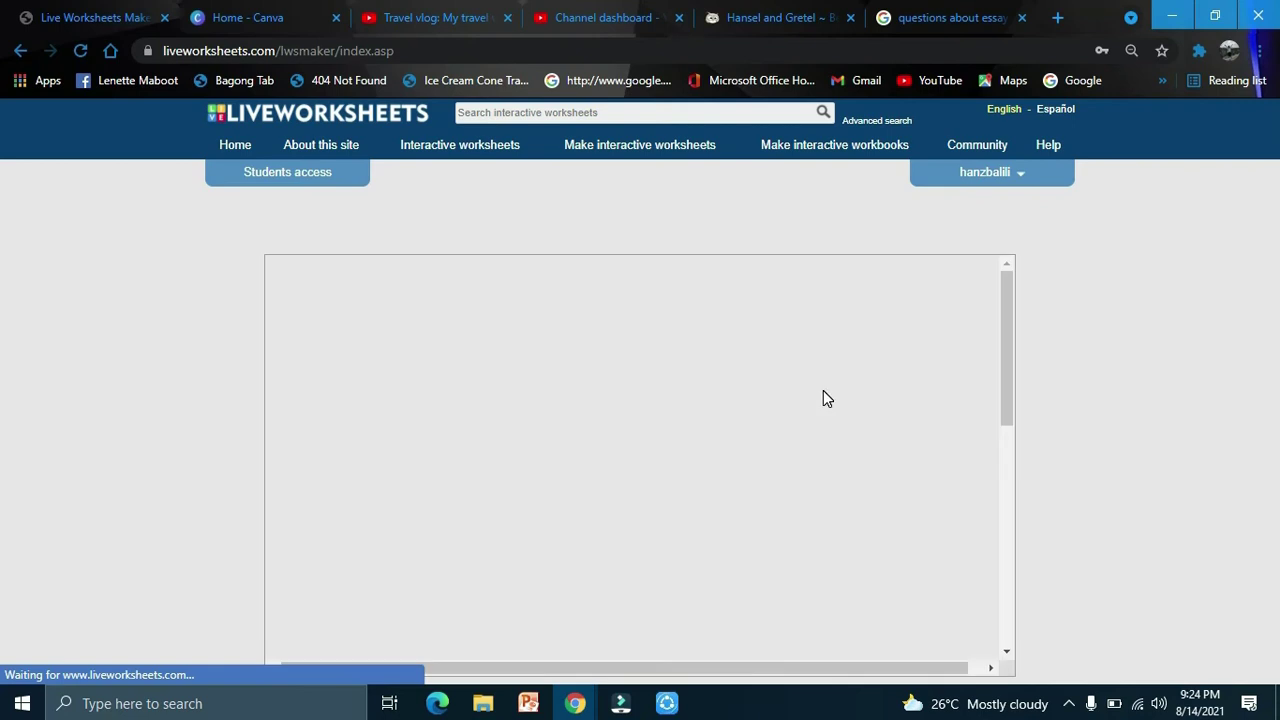
Draw a field over the "Click here" badge below the Hansel and Gretel text and enter link: in it.
scroll(865, 455, down, 3)
scroll(867, 456, up, 1)
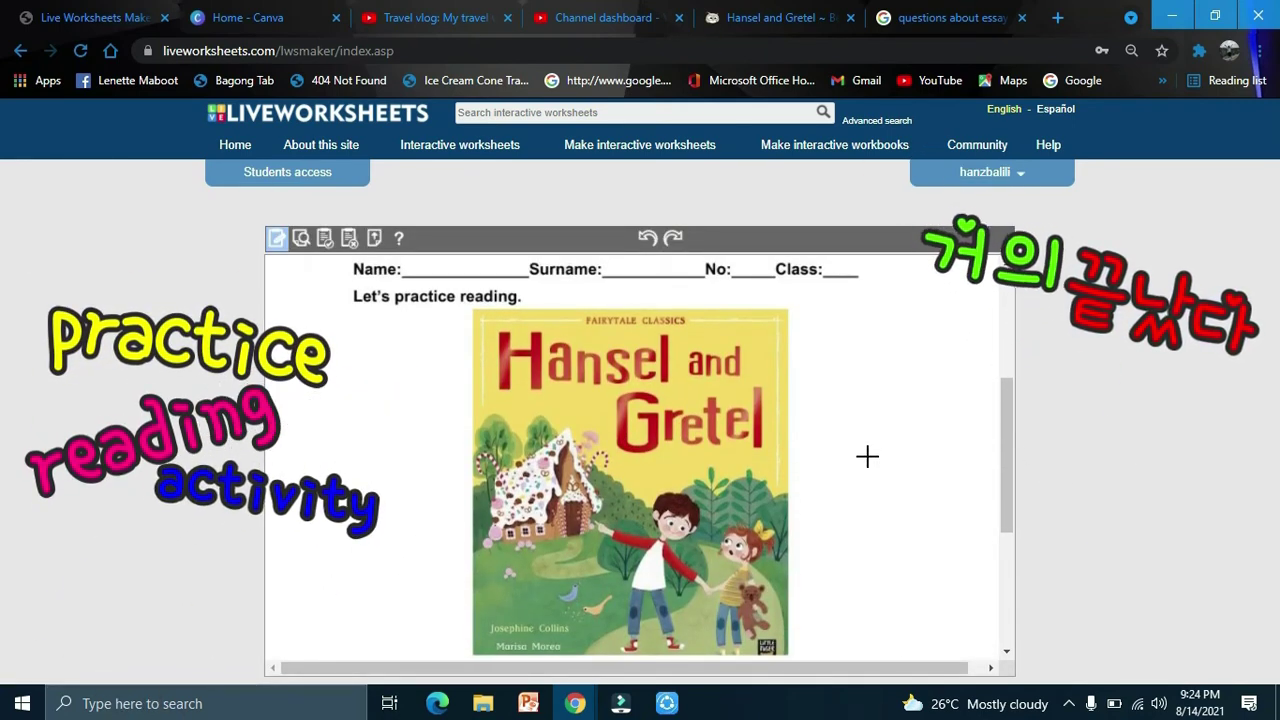
scroll(867, 456, down, 3)
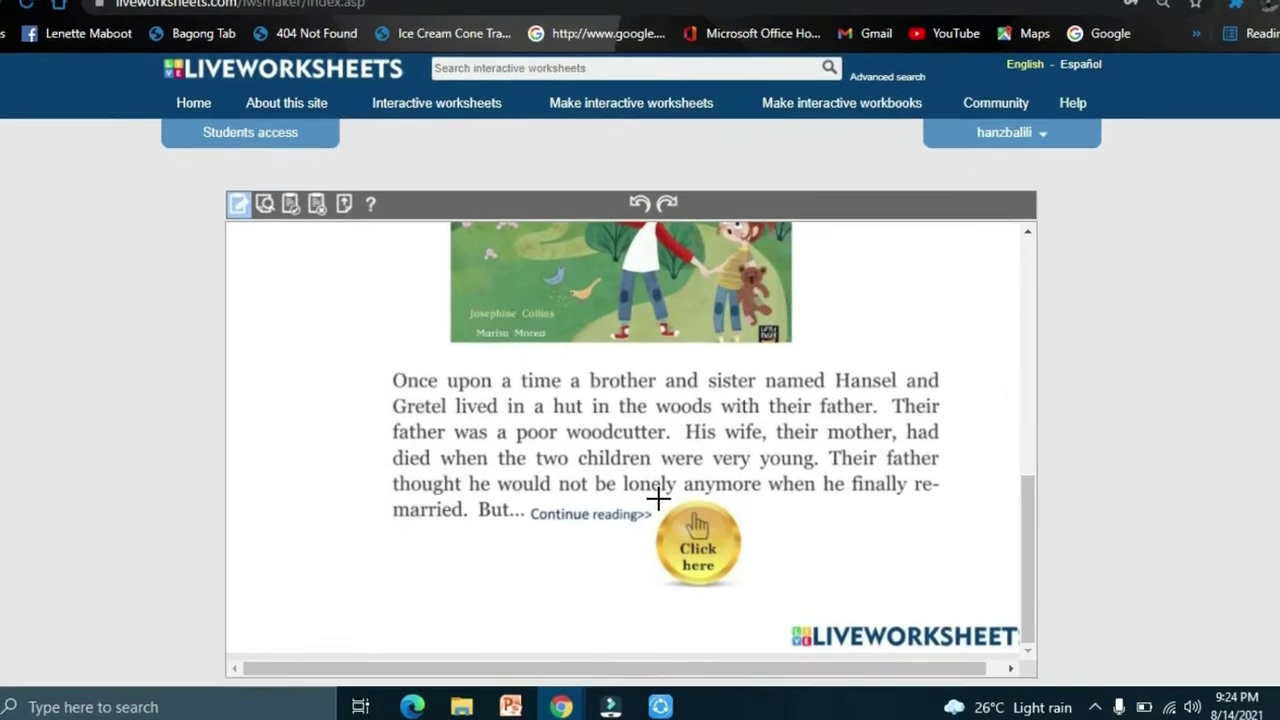
mouse_move(665, 512)
mouse_down()
mouse_move(720, 540)
mouse_move(744, 592)
mouse_up()
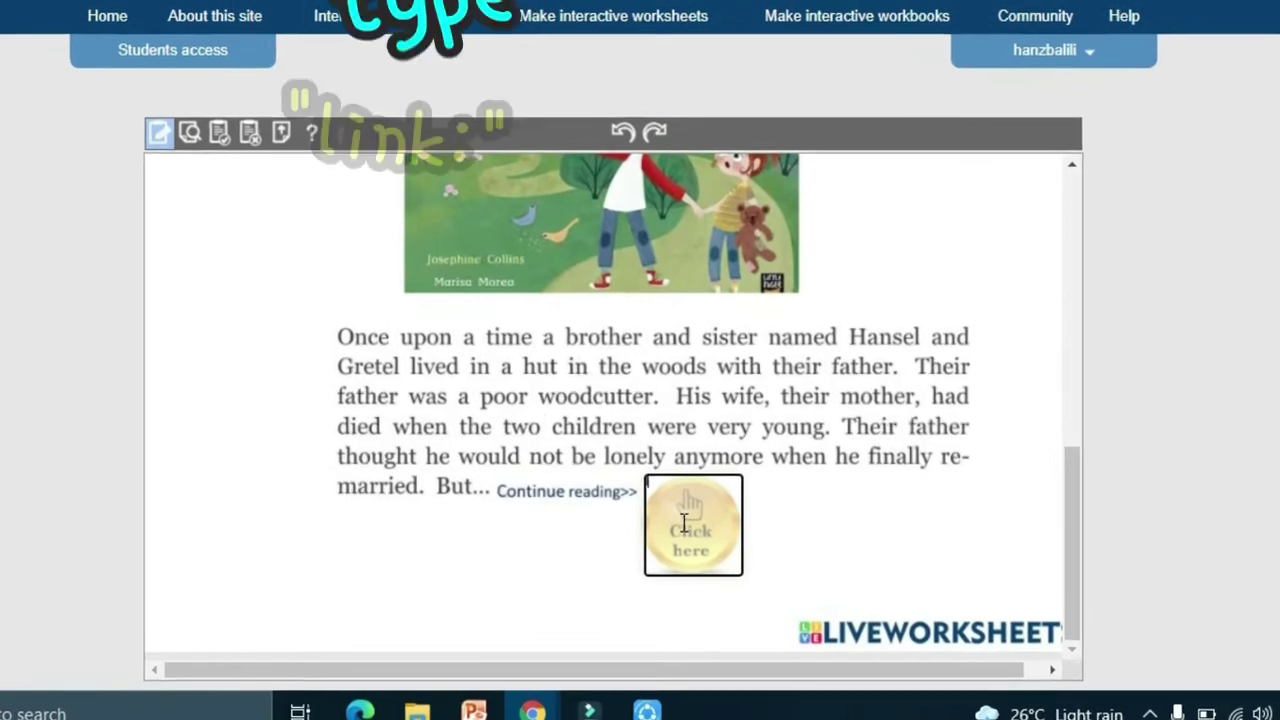
text(link:)
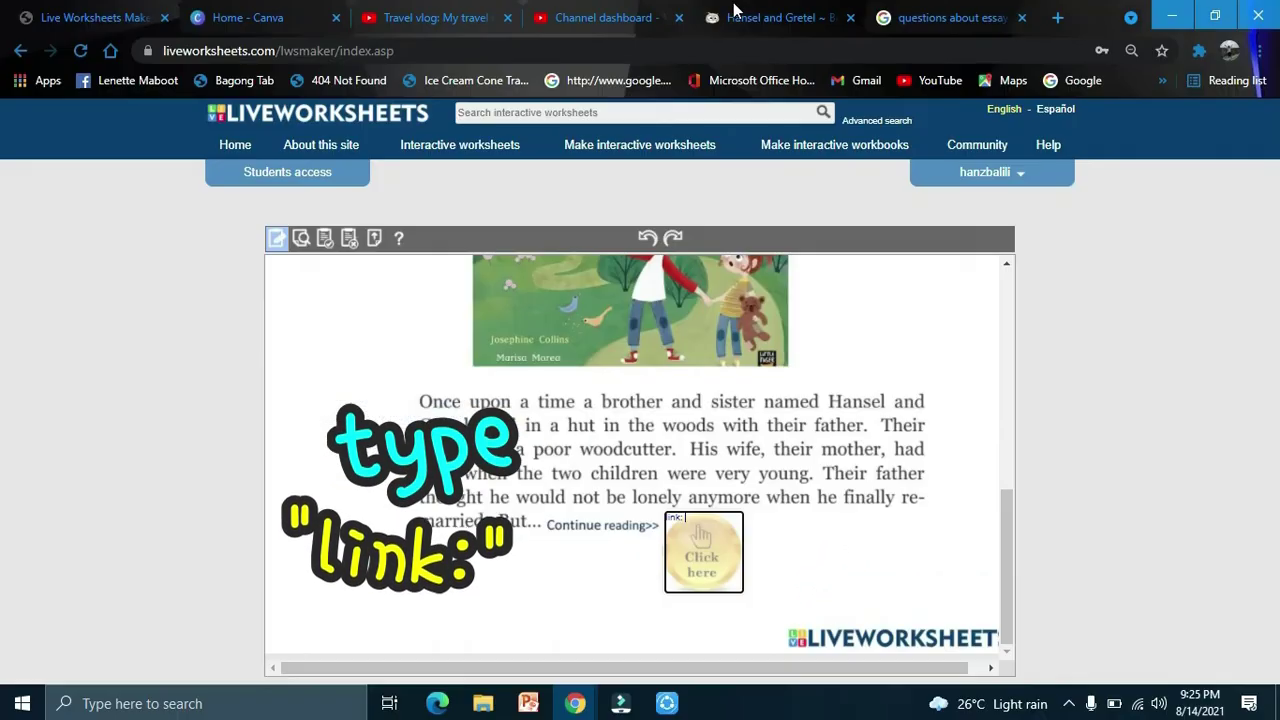
Copy the web address of the Hansel and Gretel story on storiestogrowby.org and paste it after link: in the worksheet field.
click(731, 20)
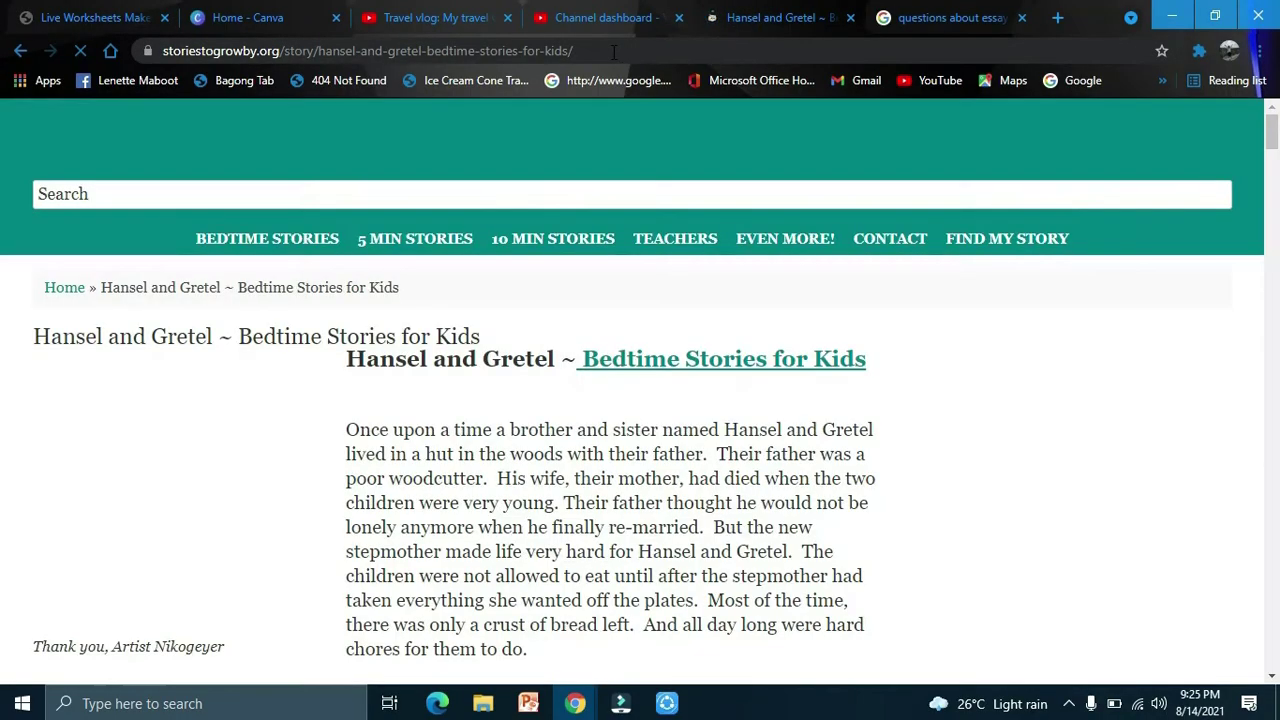
click(613, 51)
key(ctrl+c)
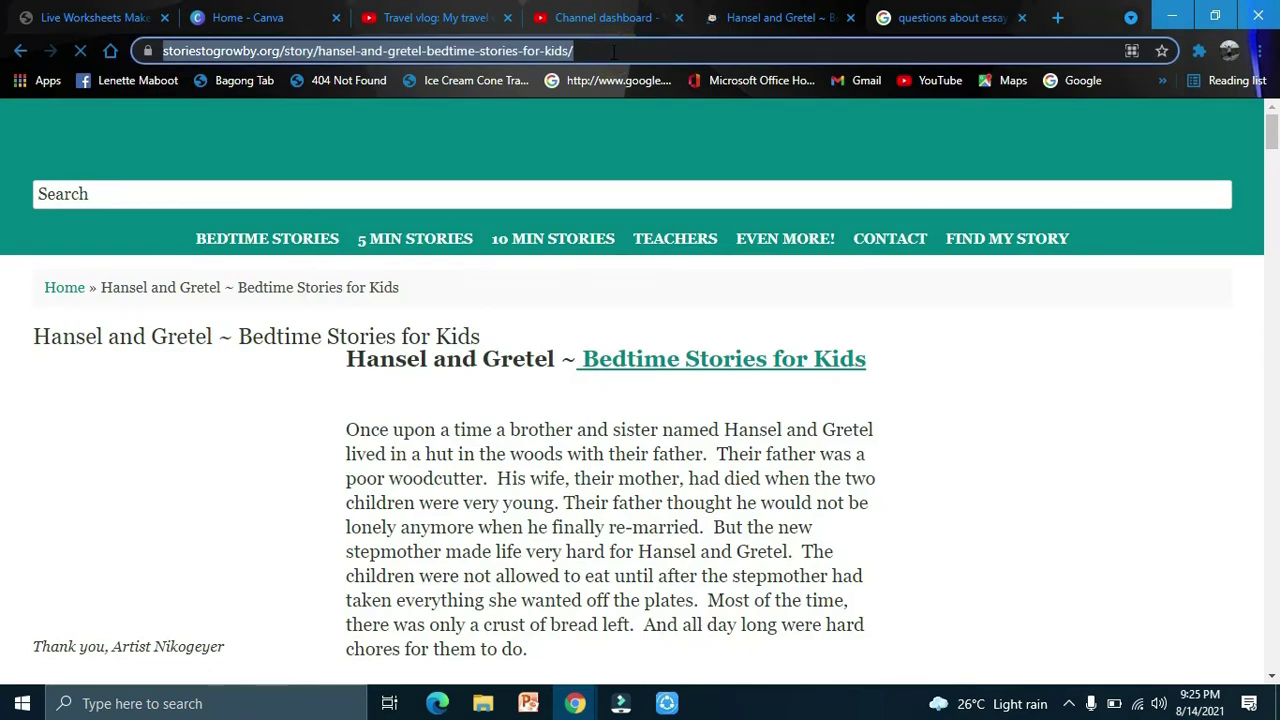
click(79, 17)
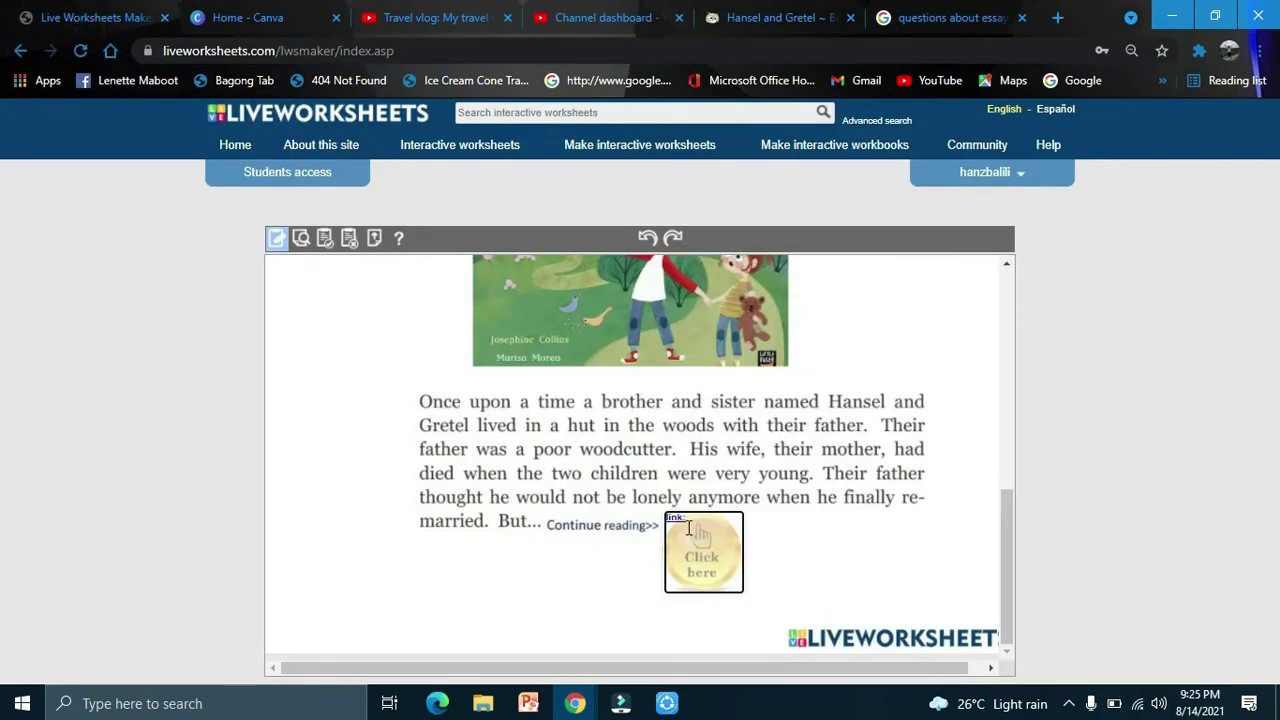
key(ctrl+v)
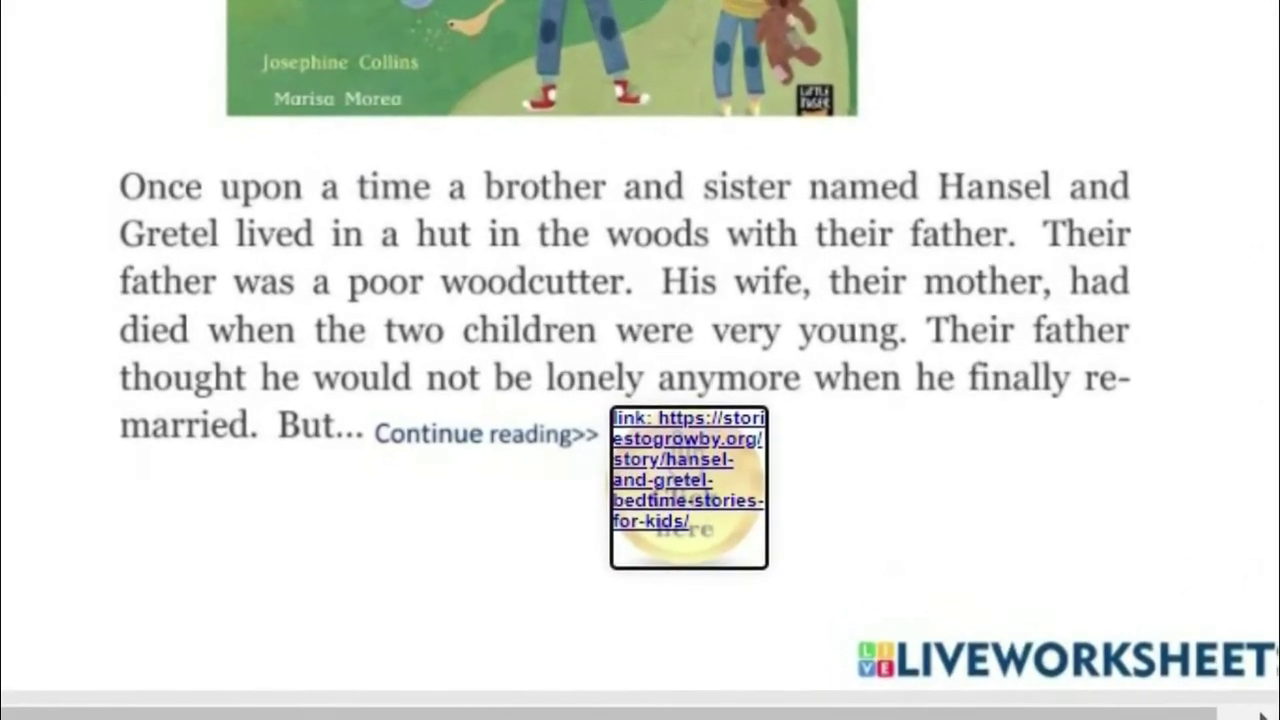
Preview the story reading worksheet and follow the "Click here" link to the Hansel and Gretel page.
click(301, 237)
scroll(480, 477, down, 5)
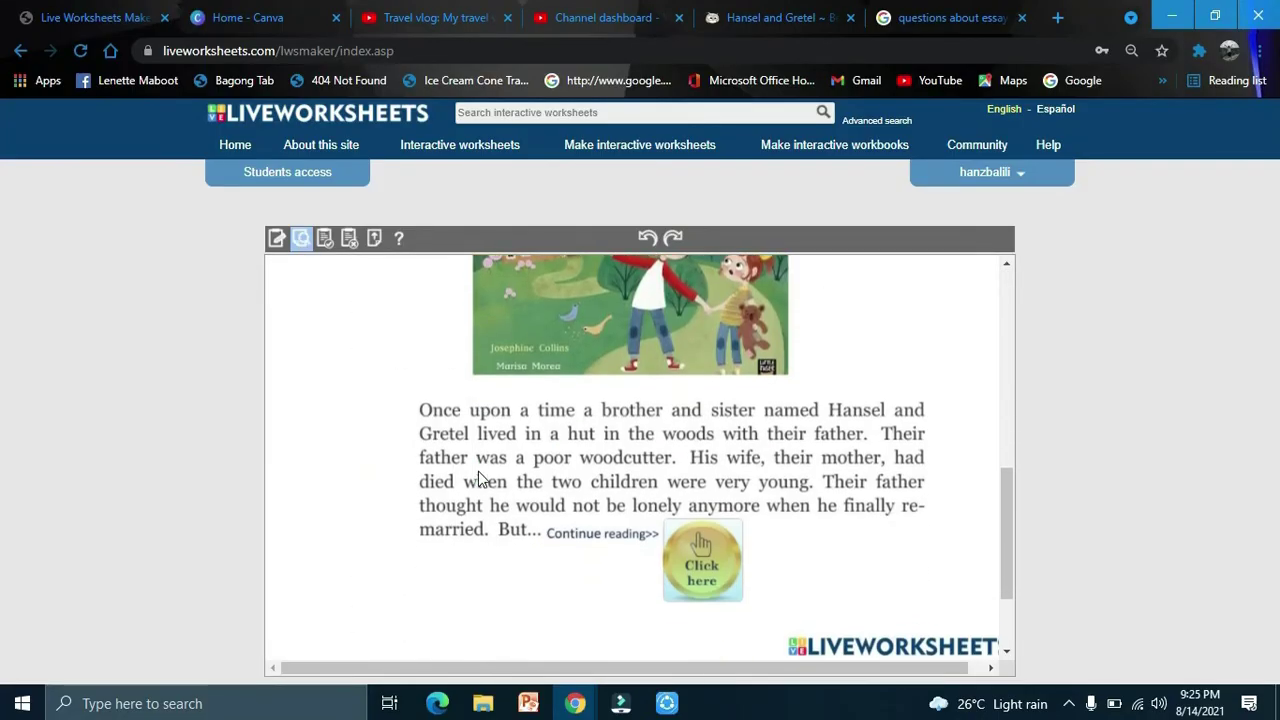
click(701, 540)
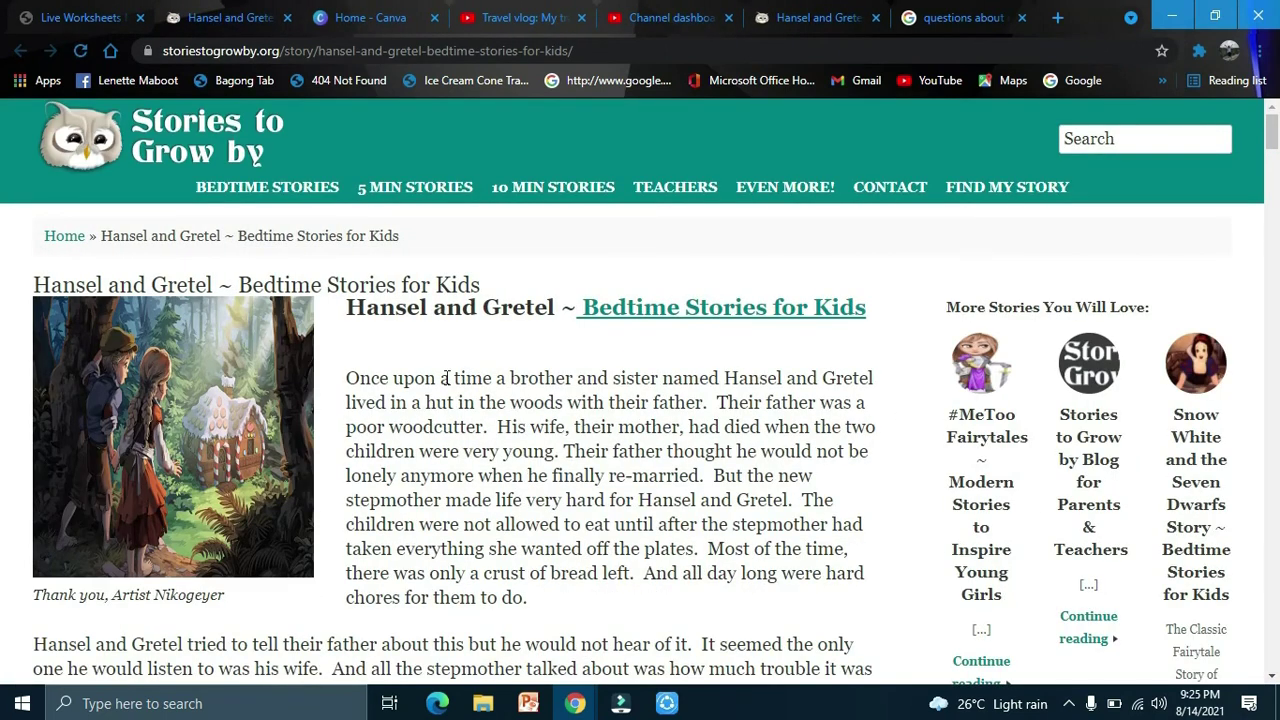
Close the Hansel and Gretel story page and save the story reading worksheet.
click(287, 18)
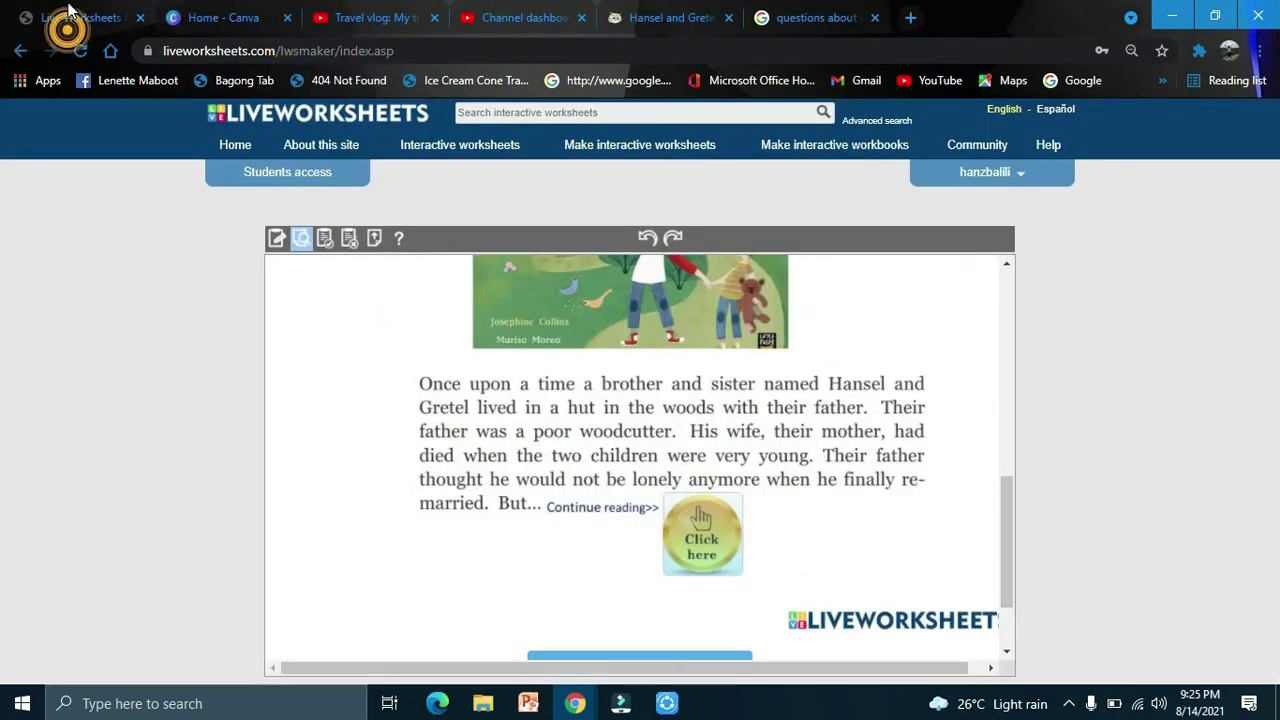
click(329, 241)
click(546, 380)
Start another interactive worksheet and upload essay.pdf.
mouse_move(668, 150)
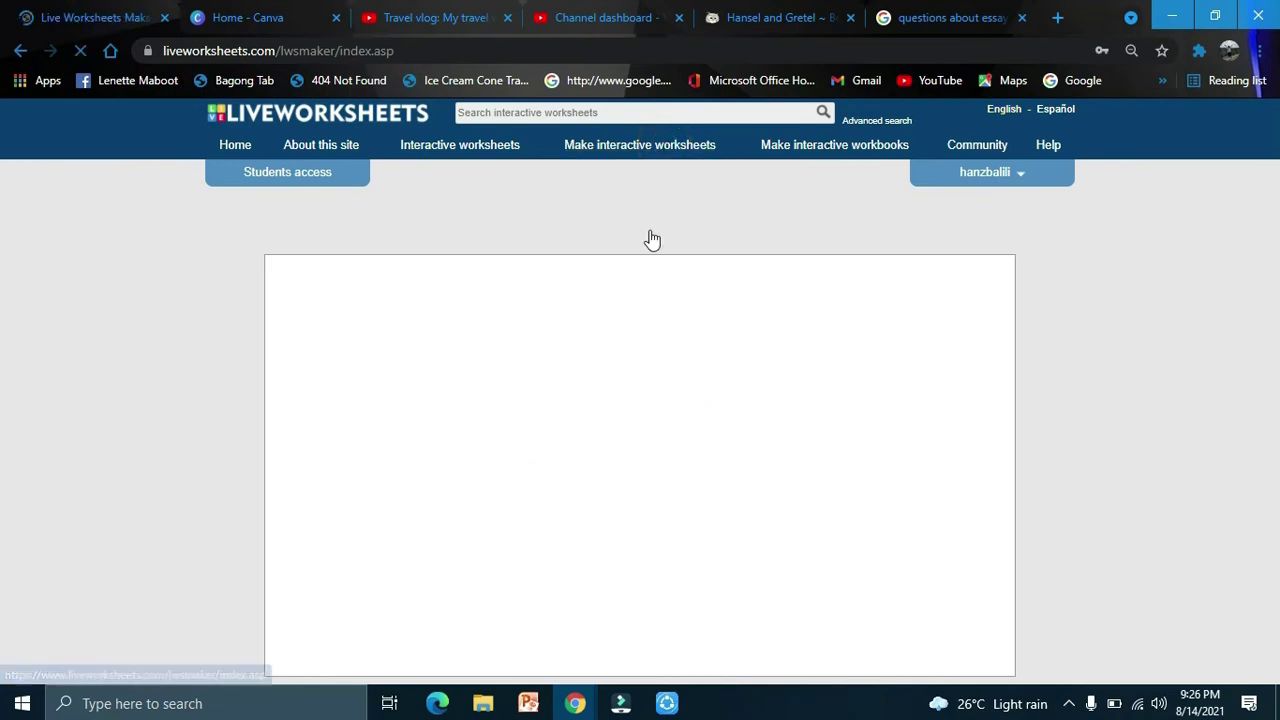
click(540, 362)
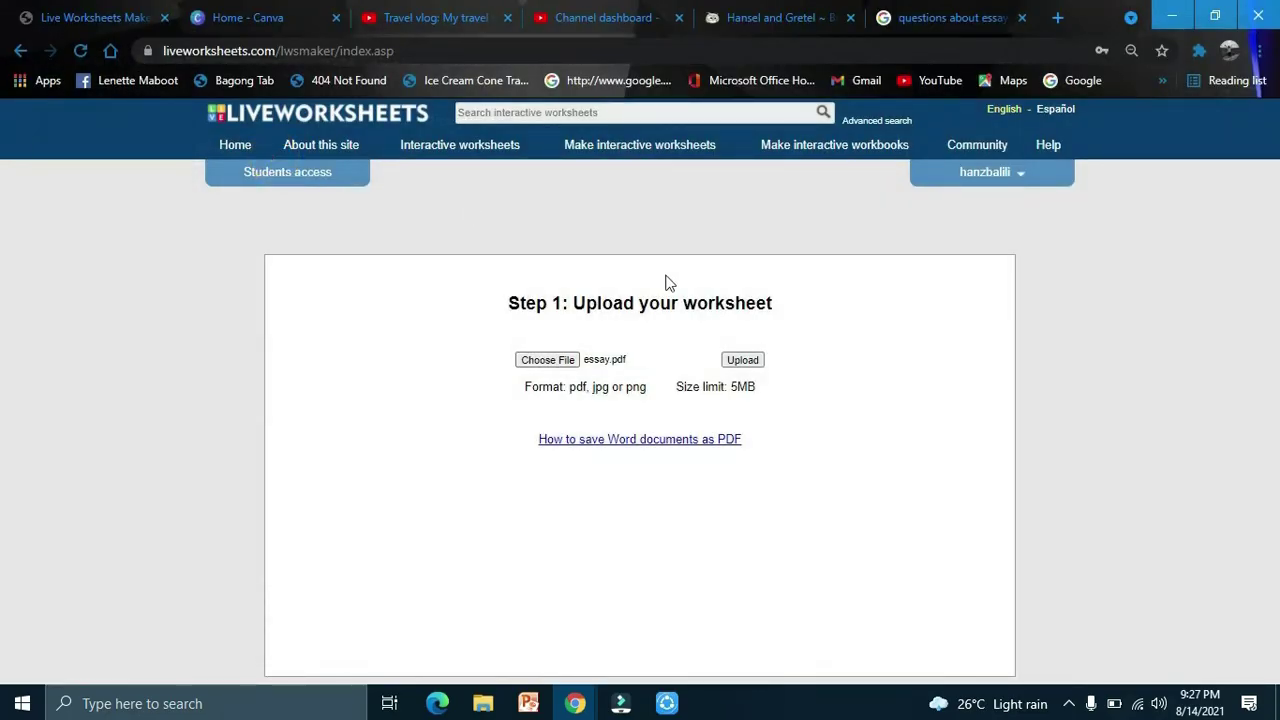
click(742, 360)
Draw a large answer box inside the rounded frame below the question "How should you budget your money?".
scroll(737, 457, down, 5)
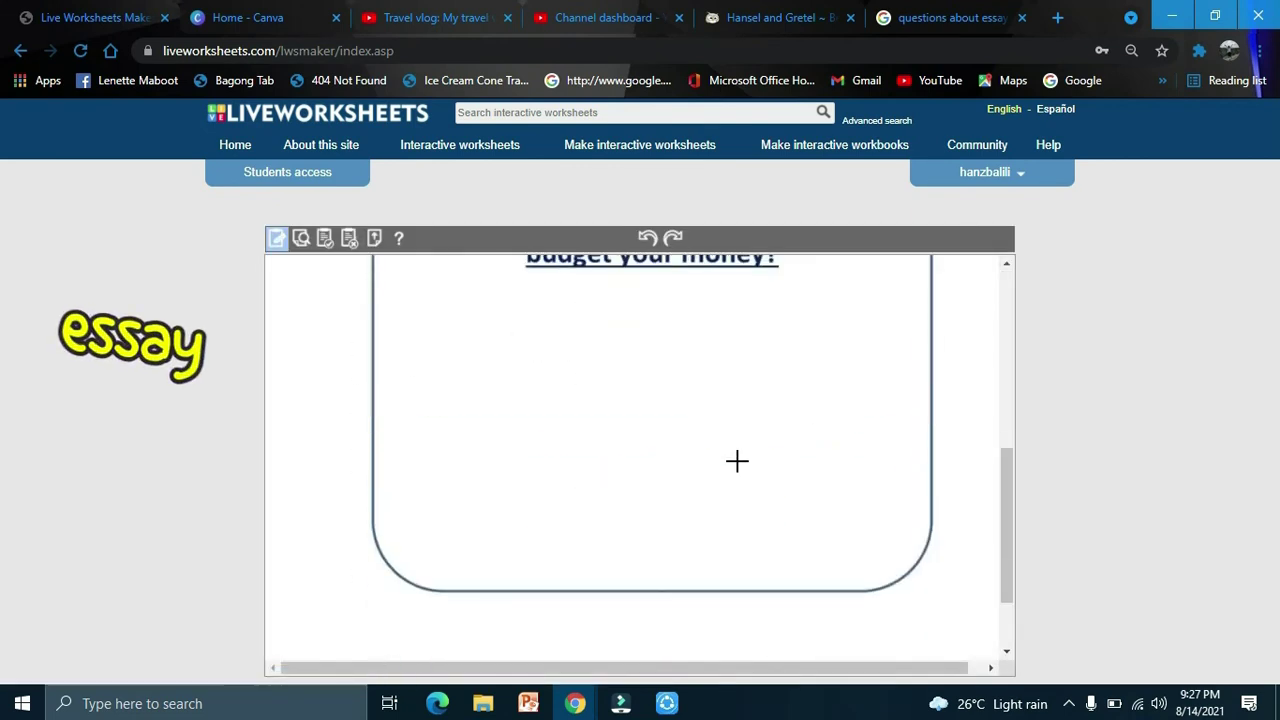
scroll(737, 460, up, 3)
scroll(737, 460, down, 2)
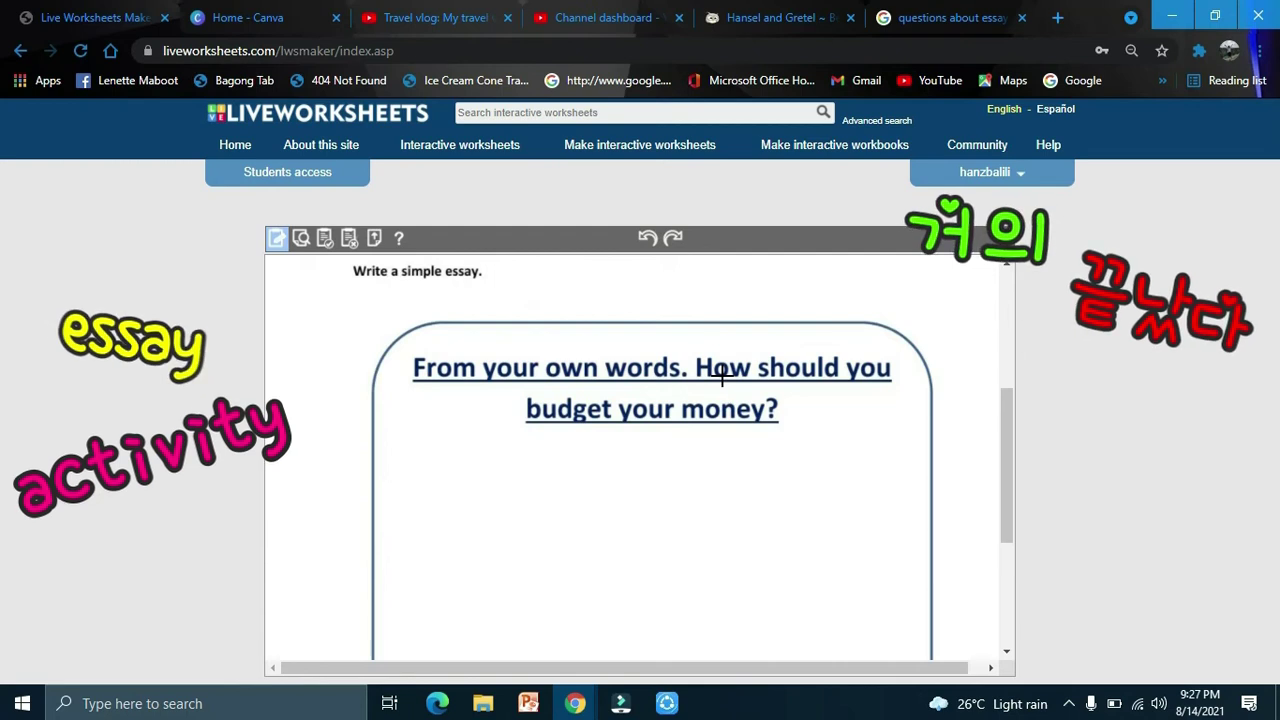
scroll(584, 461, down, 4)
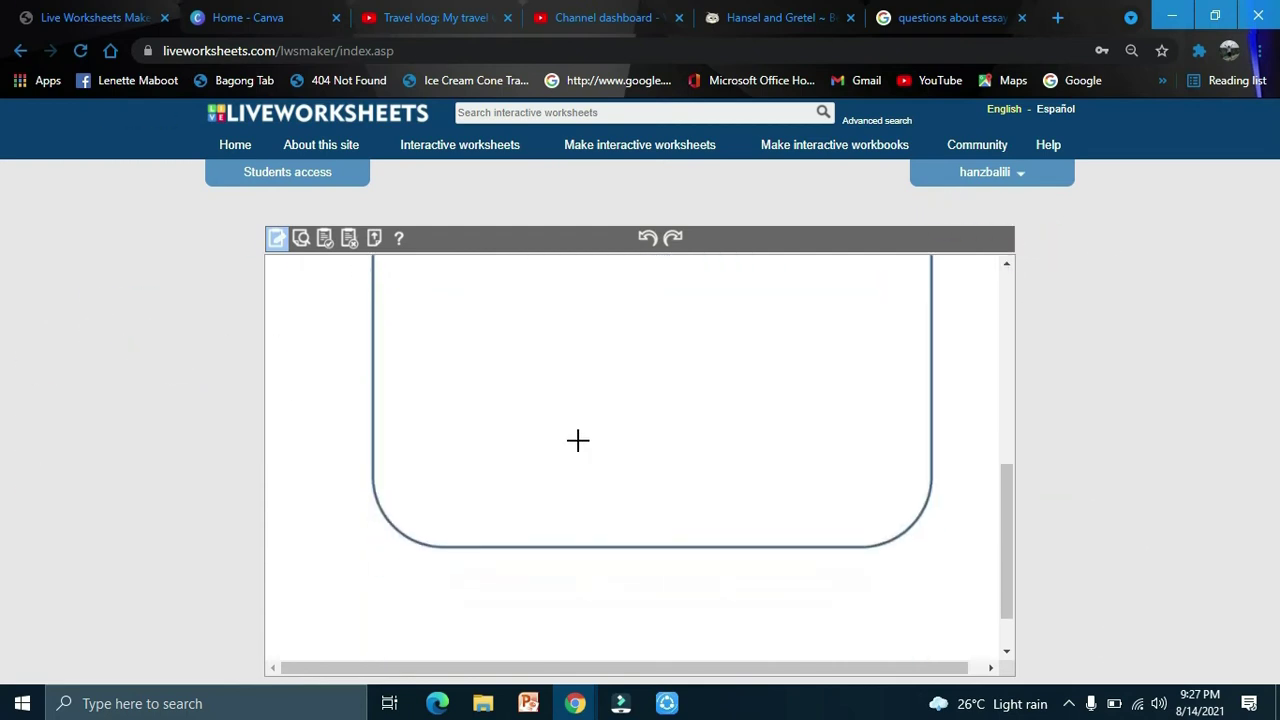
scroll(577, 440, up, 2)
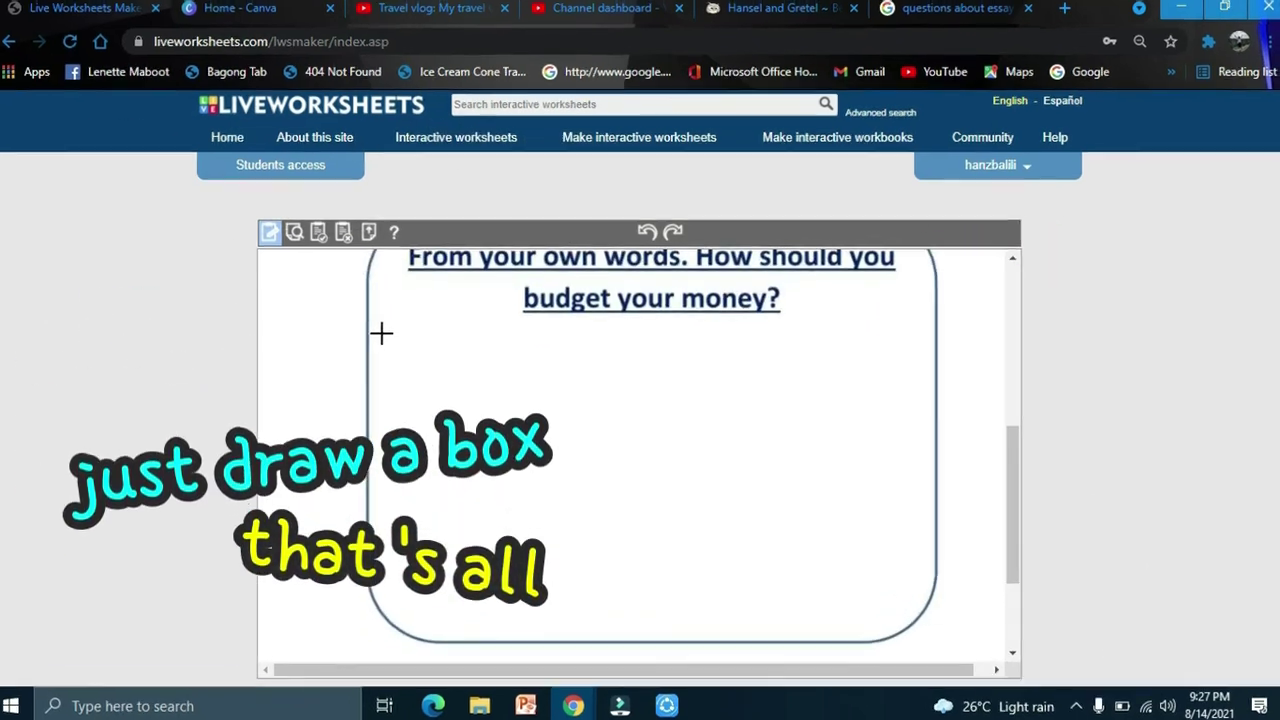
drag(388, 339, 896, 430)
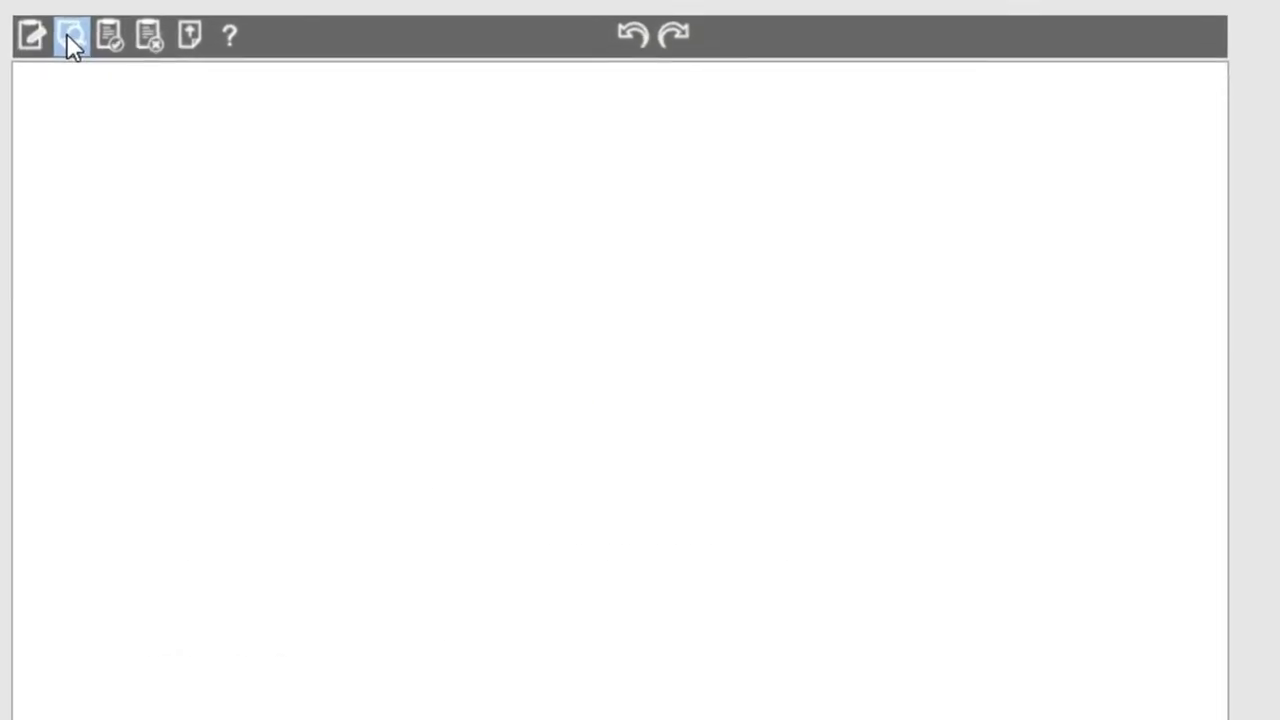
Preview the essay worksheet and write a sample budgeting answer with 10% tithes, 20% savings and 70% expense, ending with "charaught! HAHAHA".
click(228, 173)
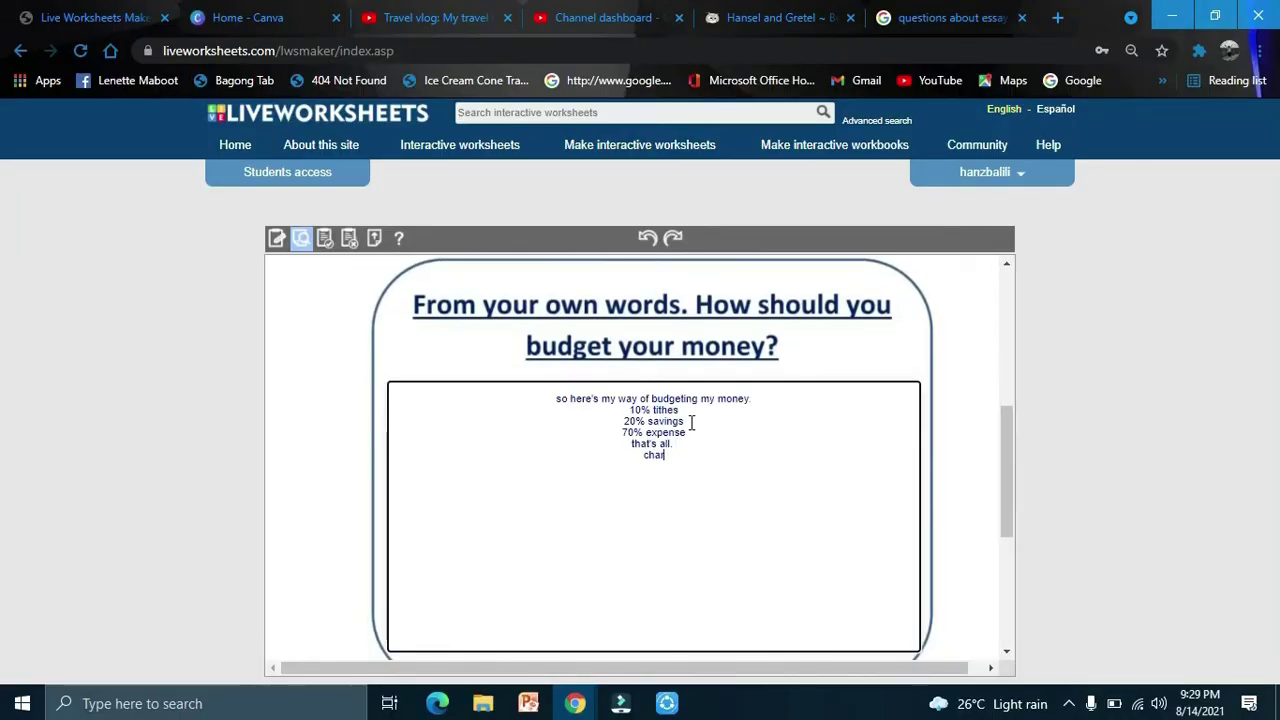
text(aught! HAHAHA)
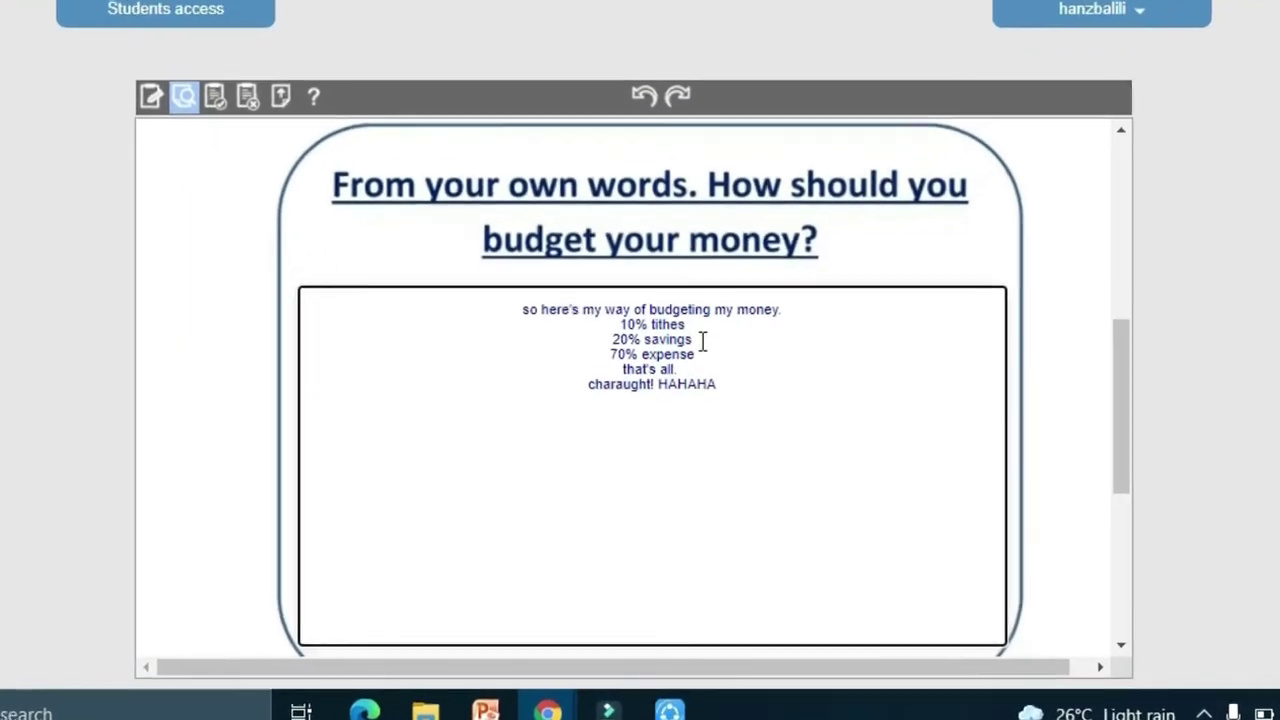
scroll(772, 416, down, 3)
click(654, 517)
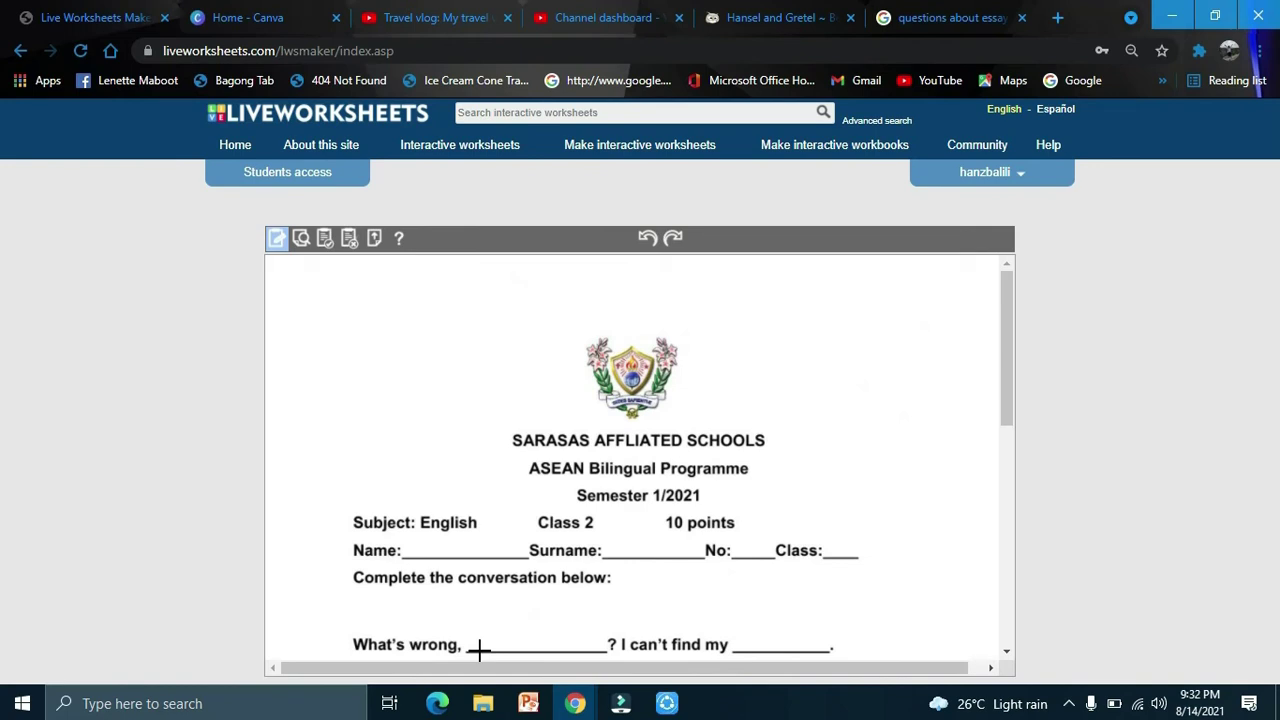
Add speak(en-AU): fields over the four conversation blanks with the answers Andy, book, bag and the desk, and undo the stray extra box.
scroll(605, 538, down, 2)
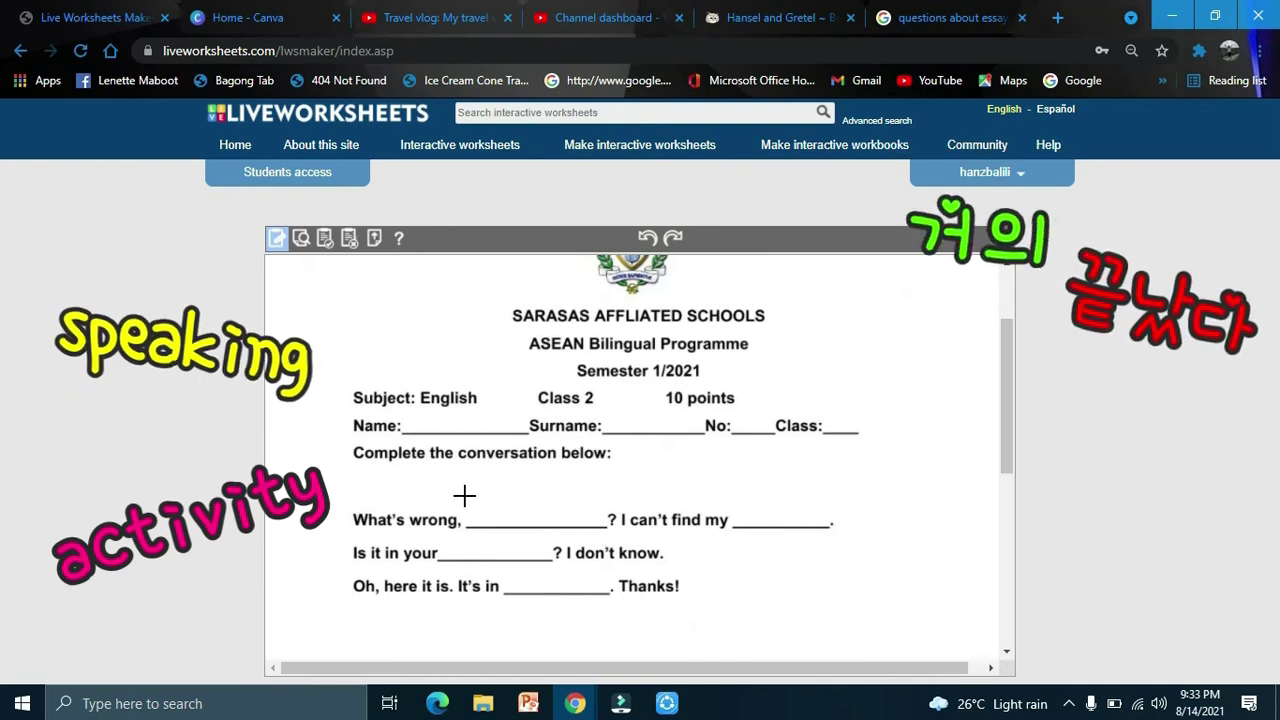
scroll(465, 492, down, 1)
mouse_move(466, 408)
mouse_down()
mouse_move(586, 409)
mouse_move(608, 432)
mouse_up()
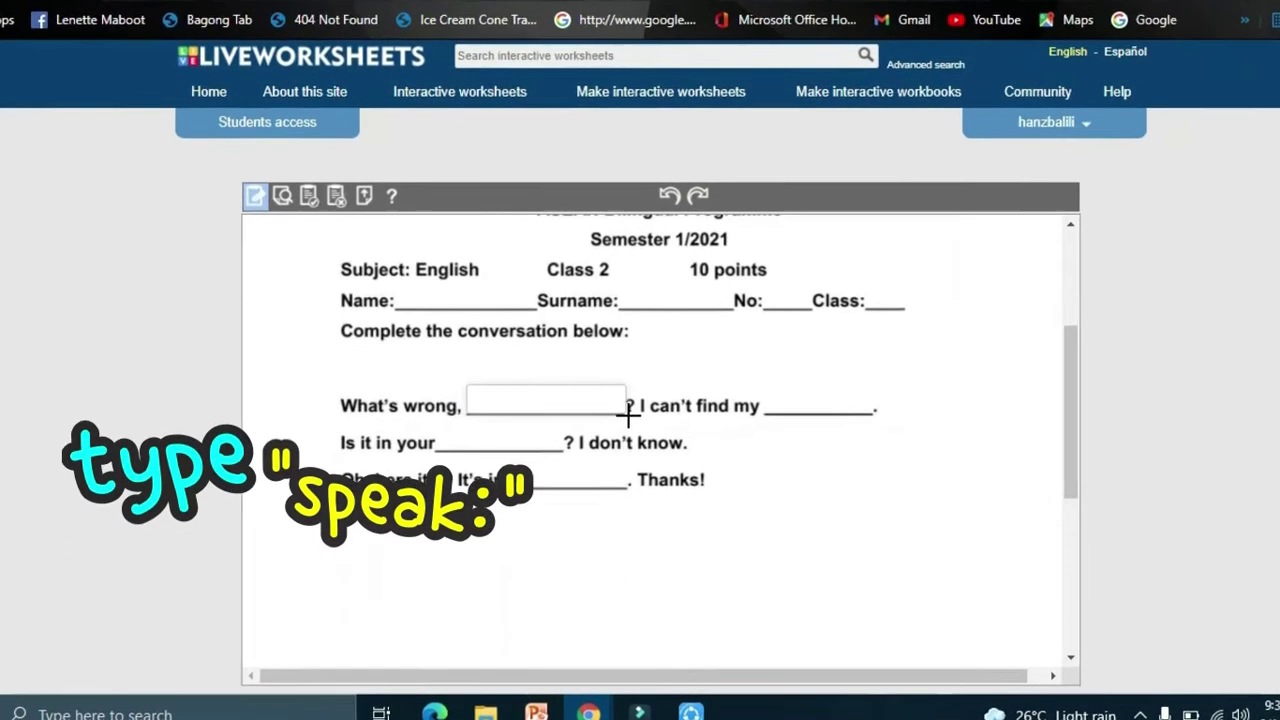
click(578, 400)
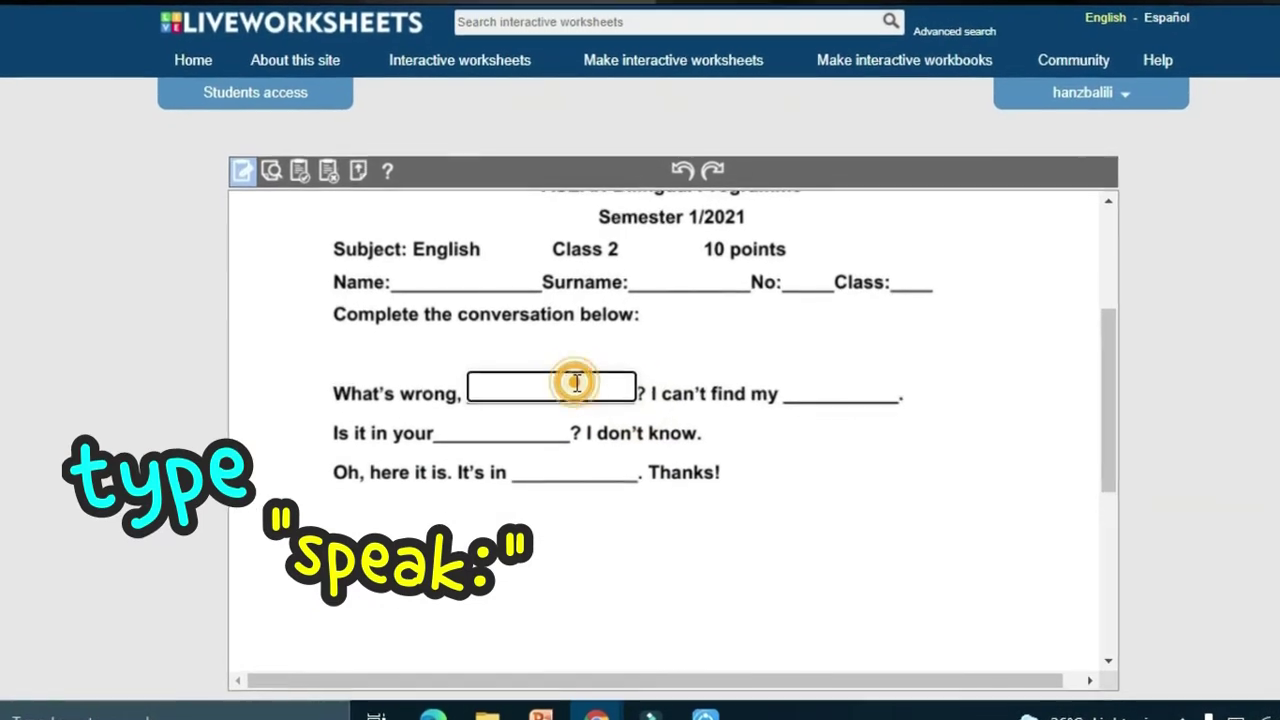
text(speak(en-AU):)
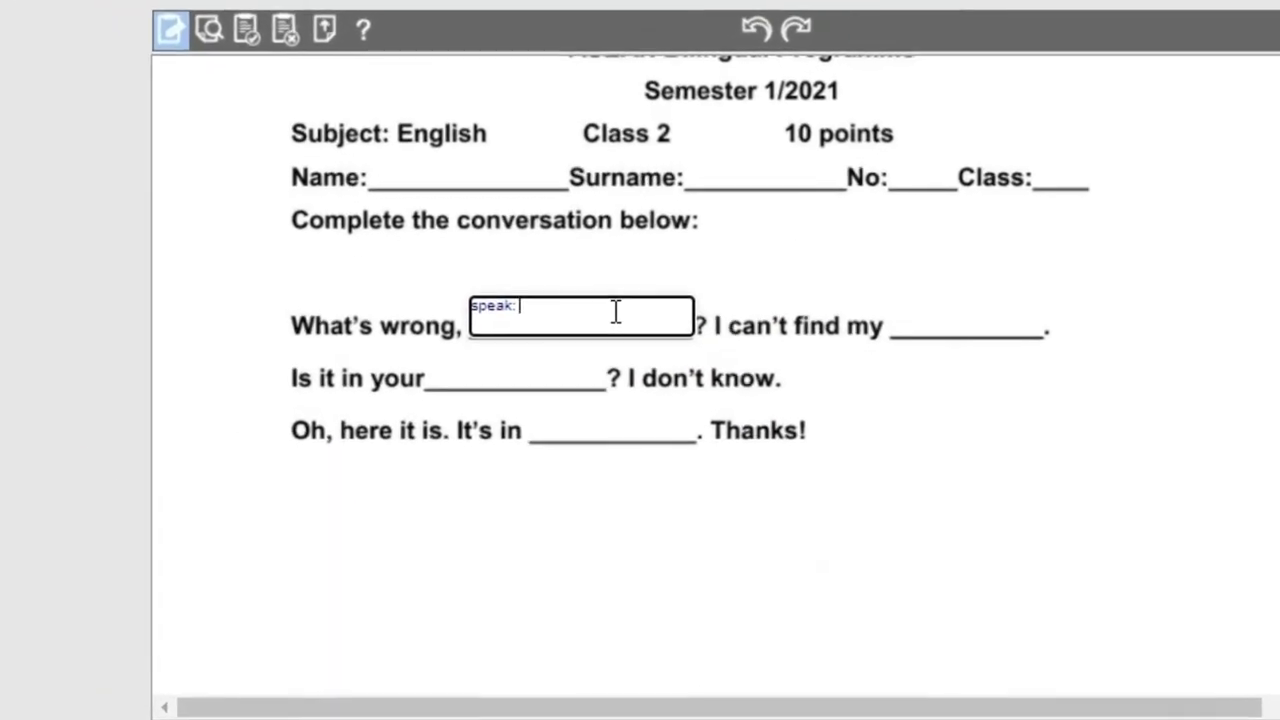
text(Andy)
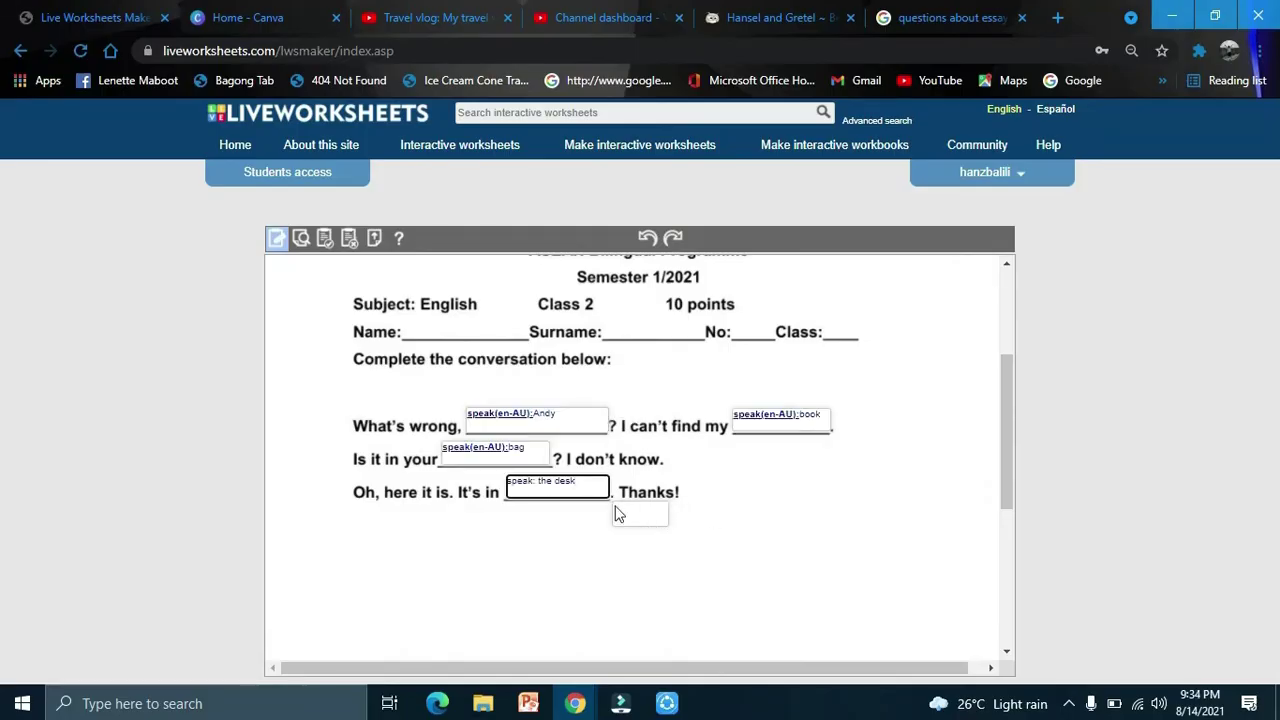
click(645, 240)
Preview the speaking worksheet and dictate Andy, bag, books and the desk into the conversation blanks.
click(301, 238)
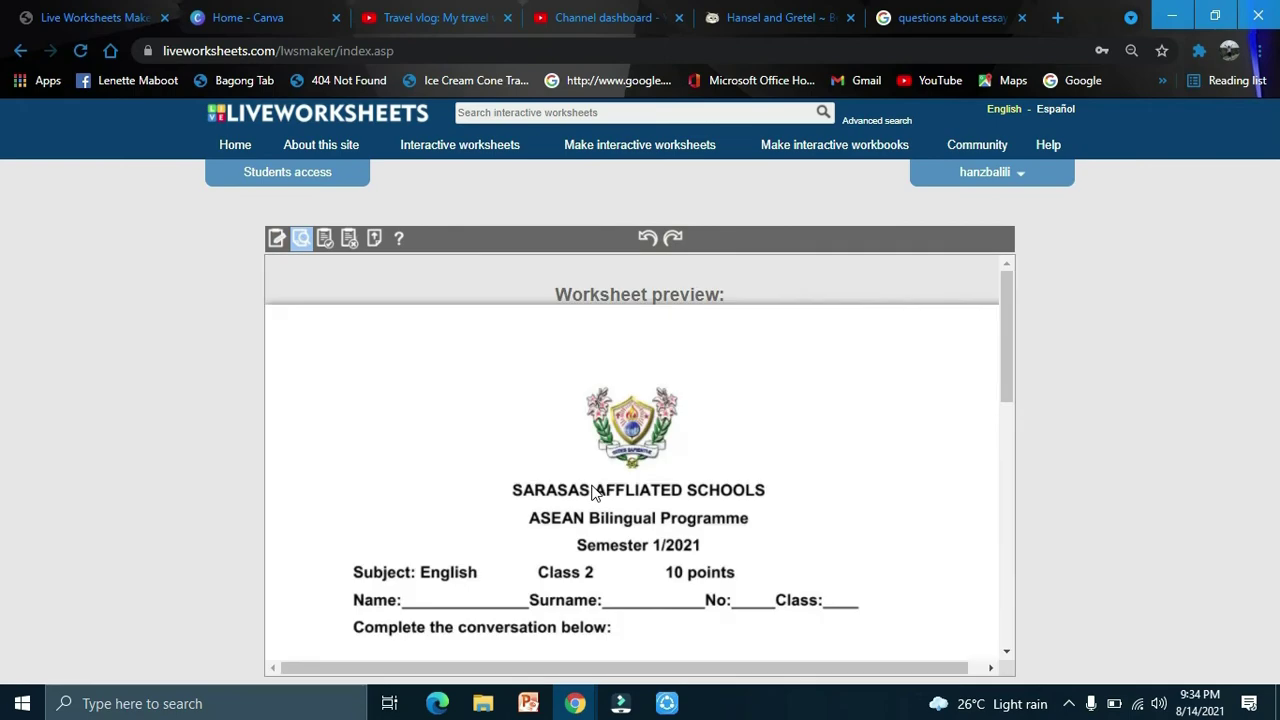
scroll(594, 491, down, 3)
click(594, 374)
click(820, 379)
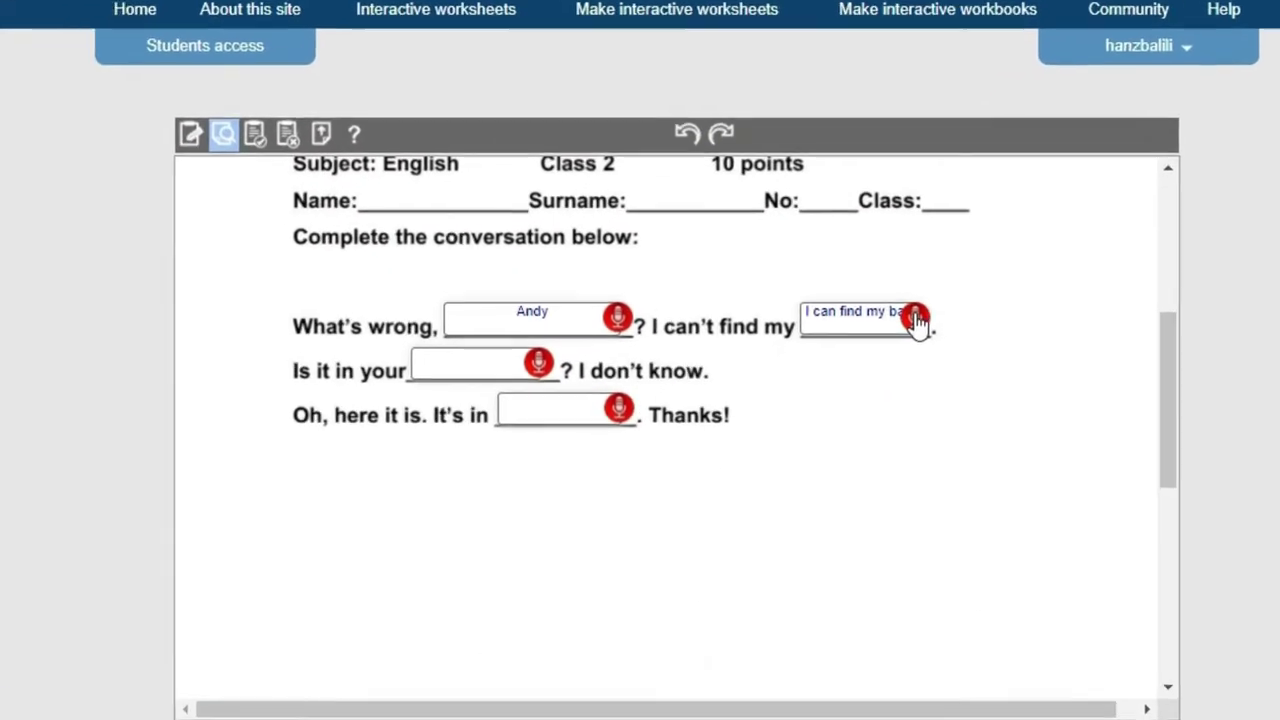
click(891, 339)
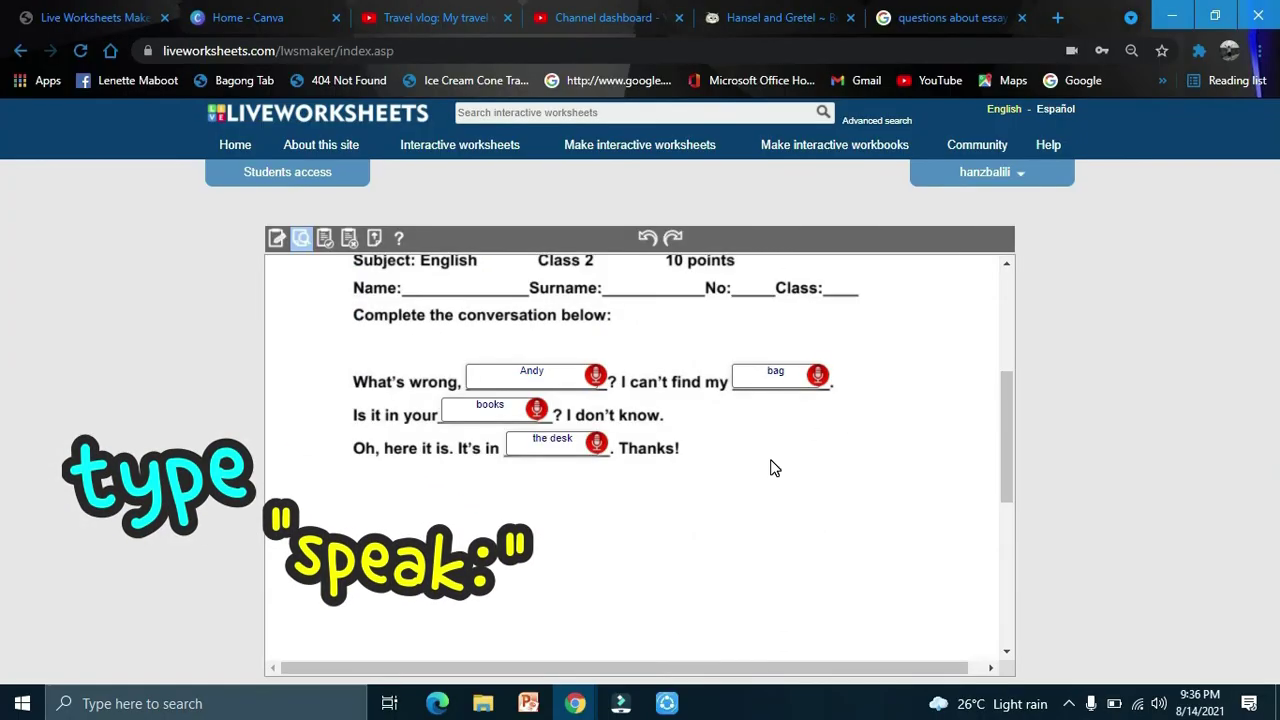
Finish the speaking worksheet preview and examine the score and the marking of each spoken answer.
scroll(973, 397, down, 5)
click(630, 606)
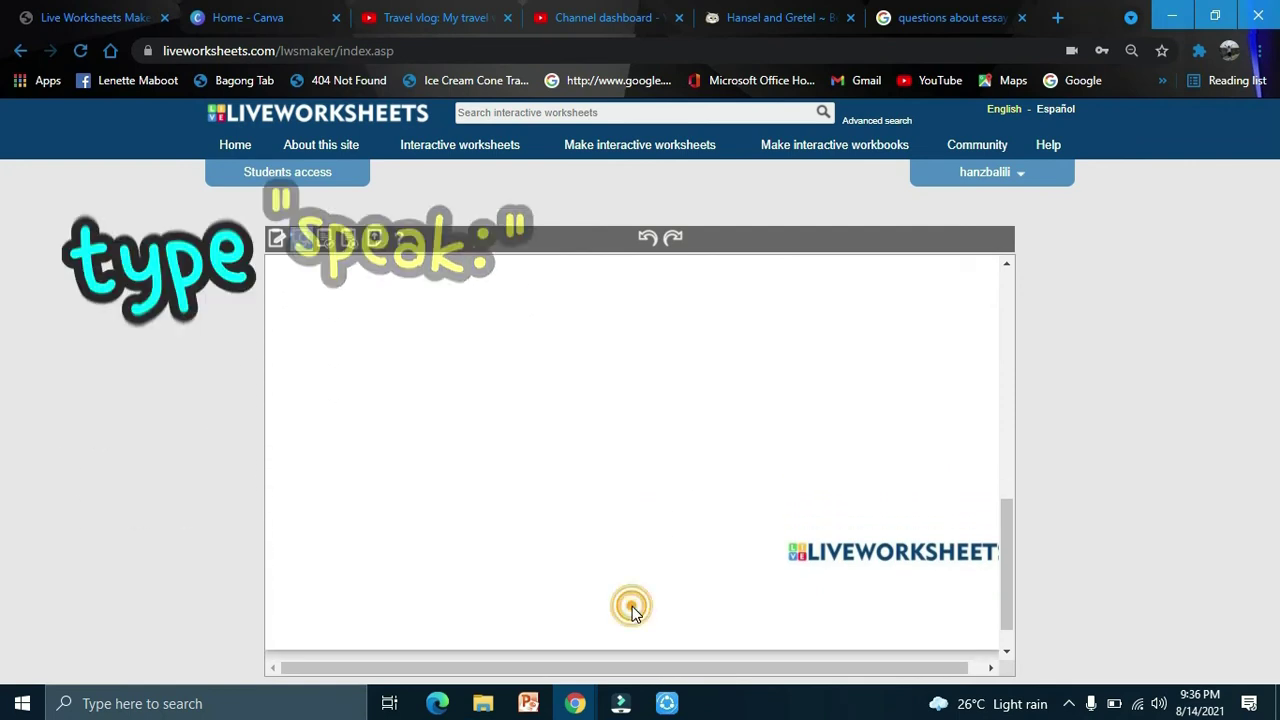
scroll(516, 437, up, 3)
scroll(516, 437, up, 2)
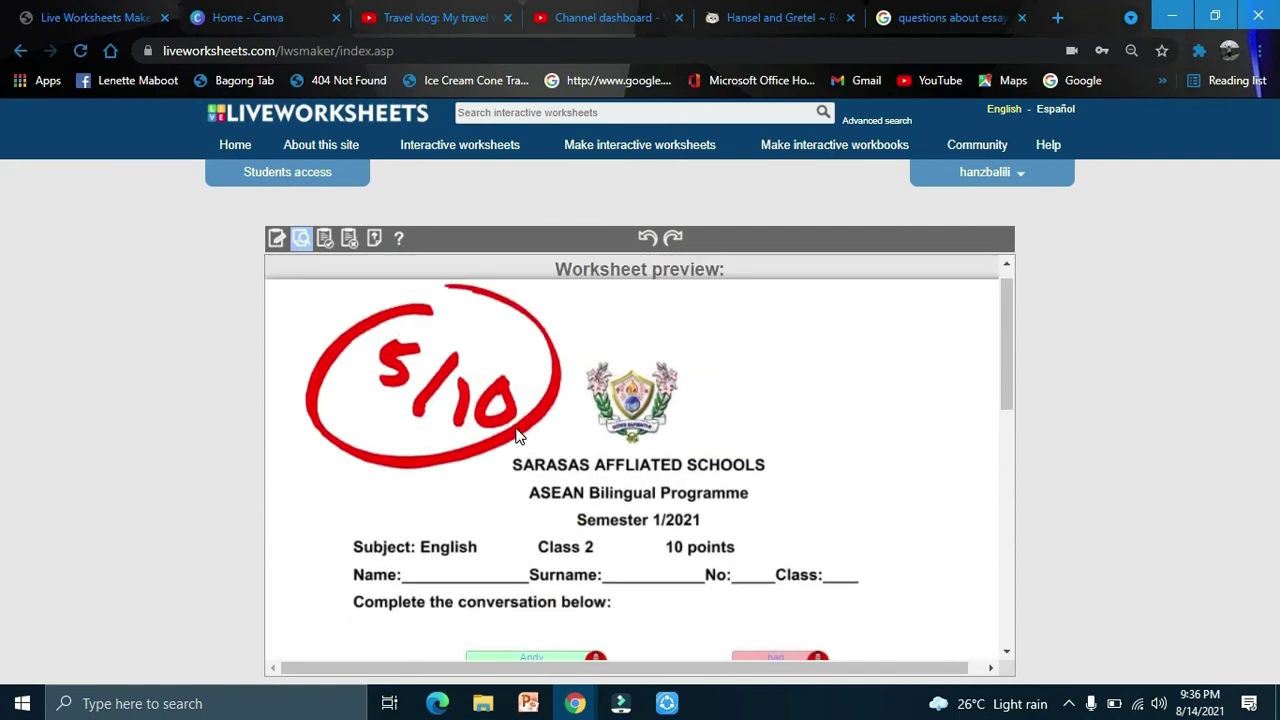
scroll(516, 437, down, 3)
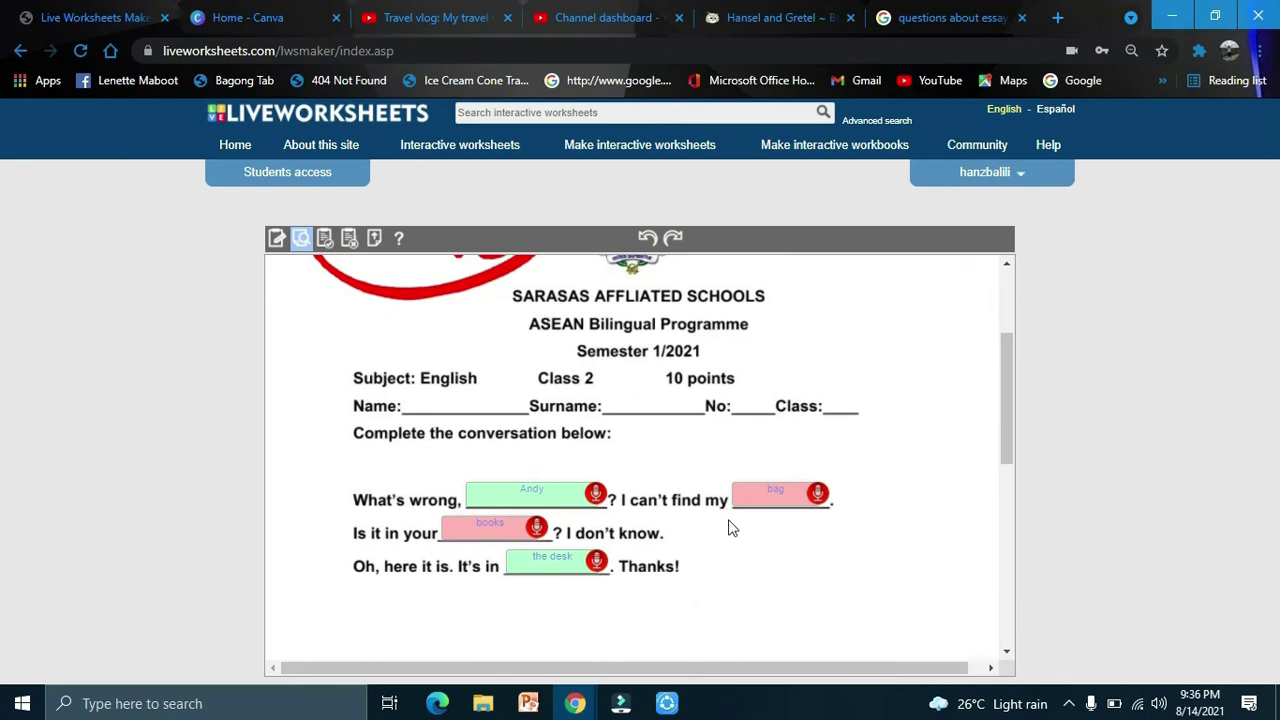
scroll(628, 462, up, 2)
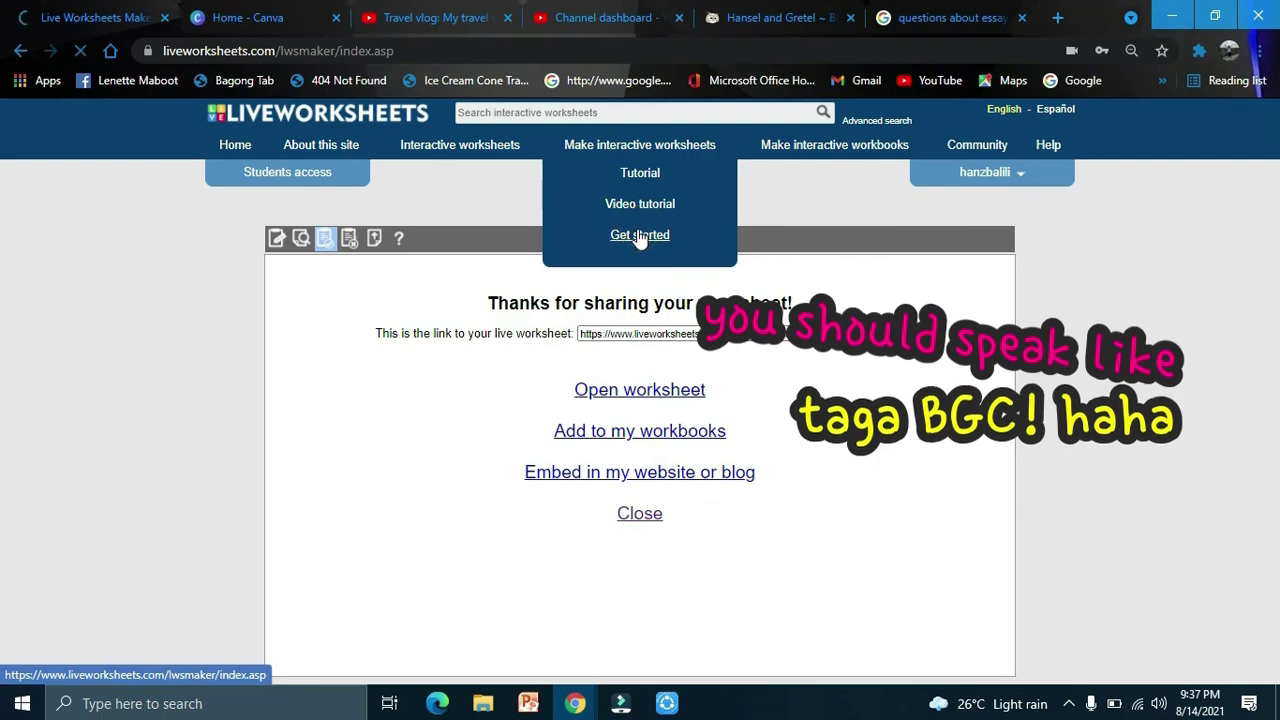
Start another interactive worksheet and upload Multicultural activity.pdf from the Social folder.
click(634, 234)
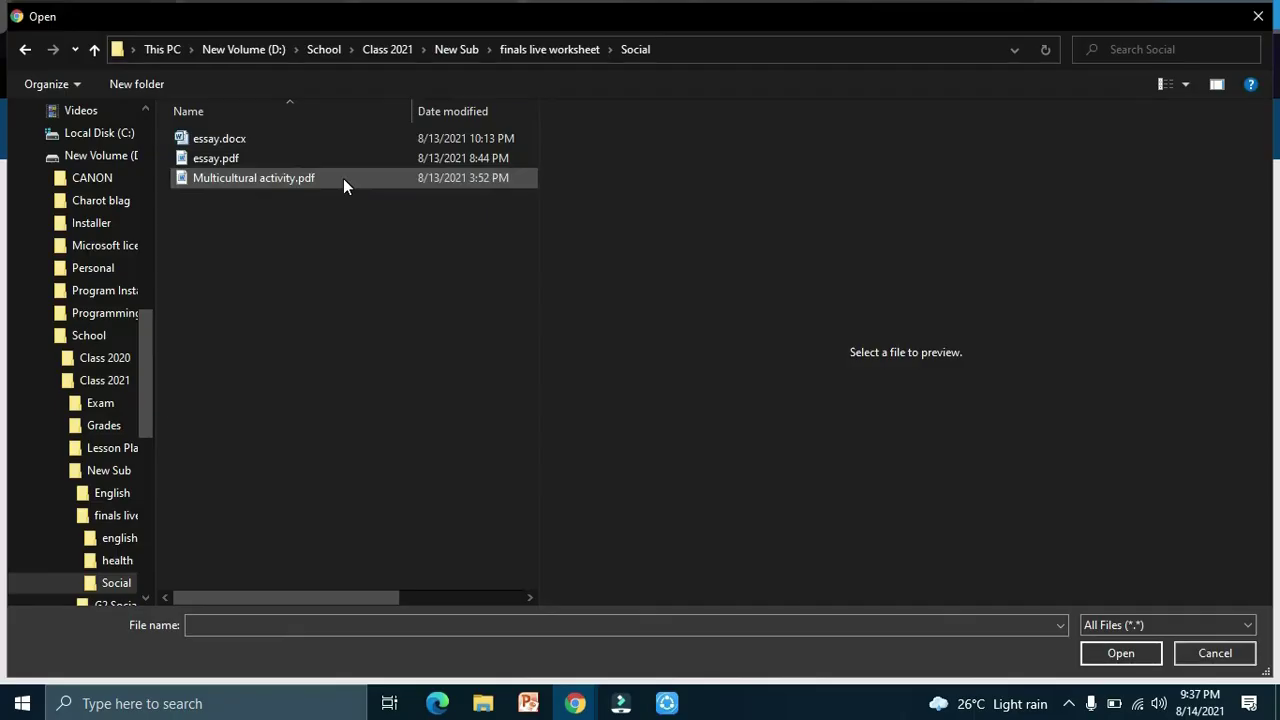
double_click(343, 184)
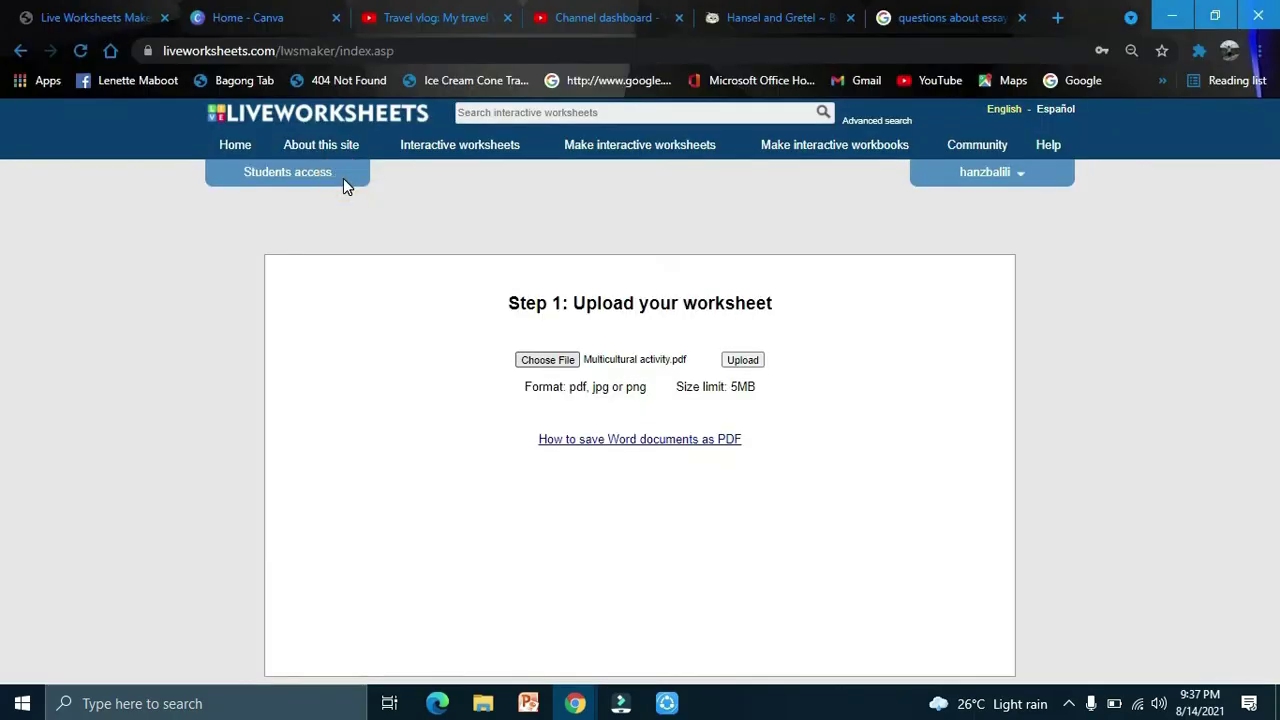
click(741, 362)
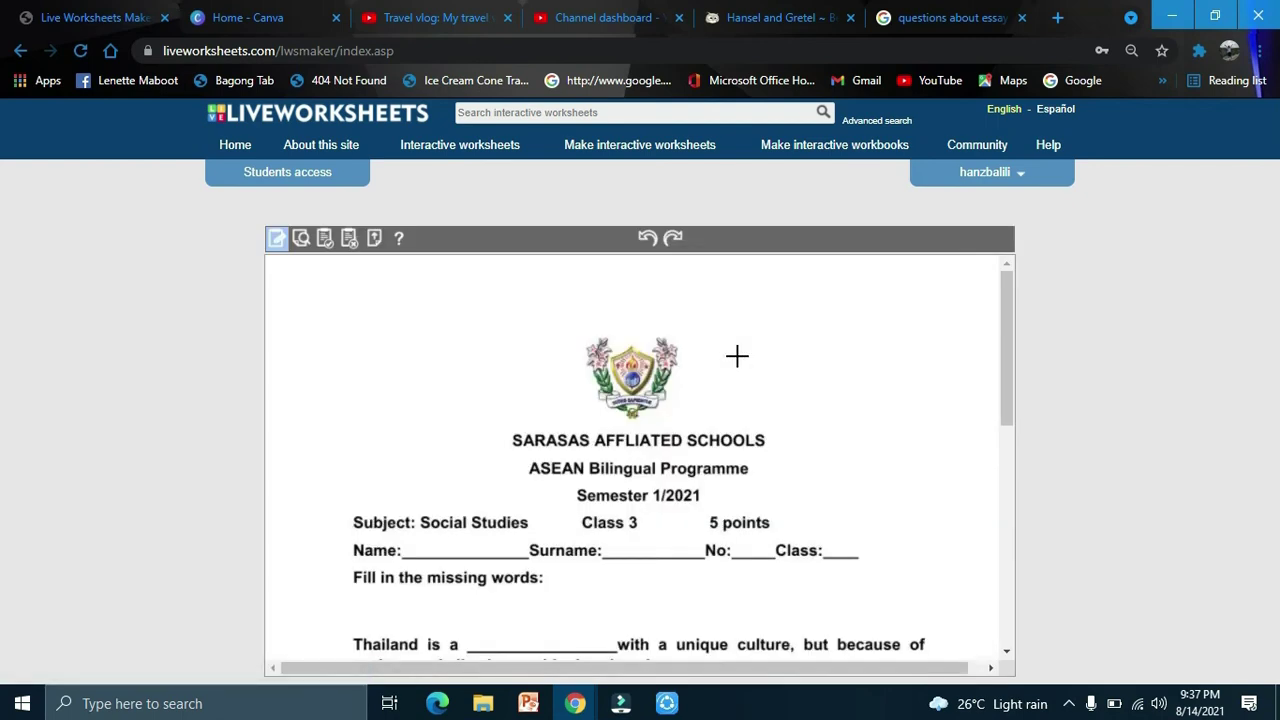
Draw text fields over the five blanks of the Thailand passage and enter the answers country, dialect, shaking hands, freedom and western.
scroll(737, 356, down, 4)
scroll(737, 275, up, 1)
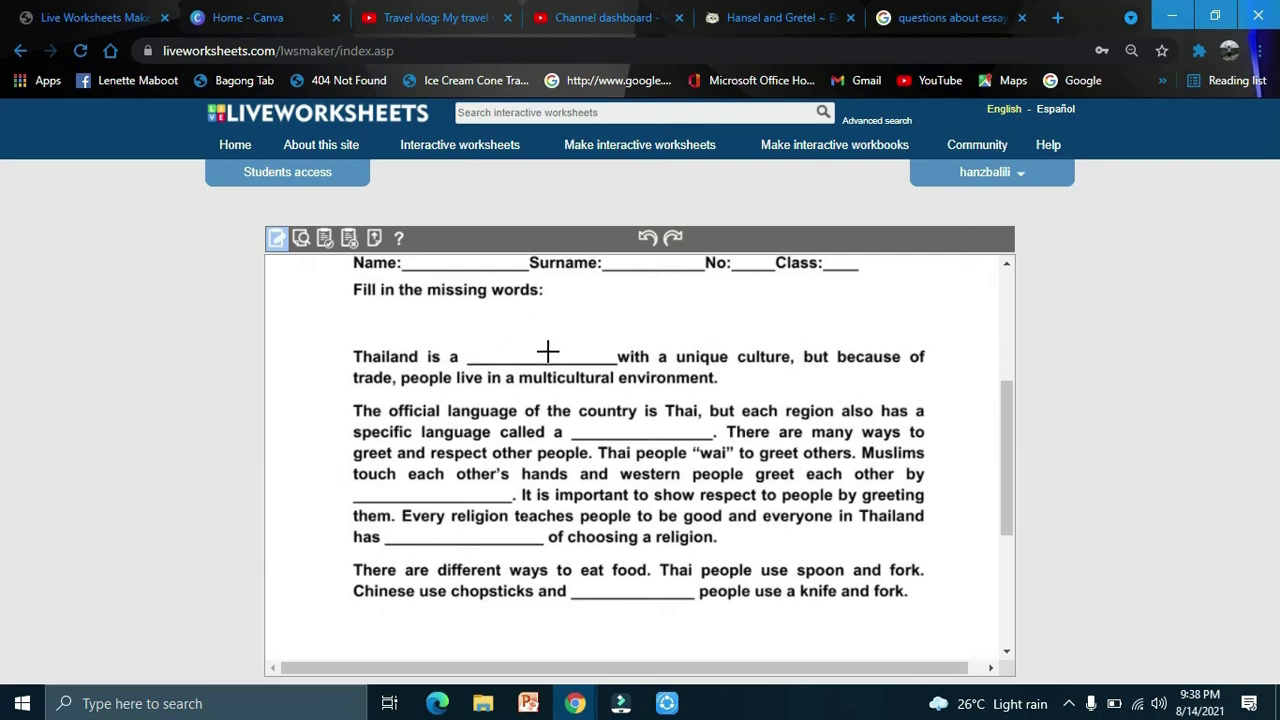
drag(467, 331, 619, 363)
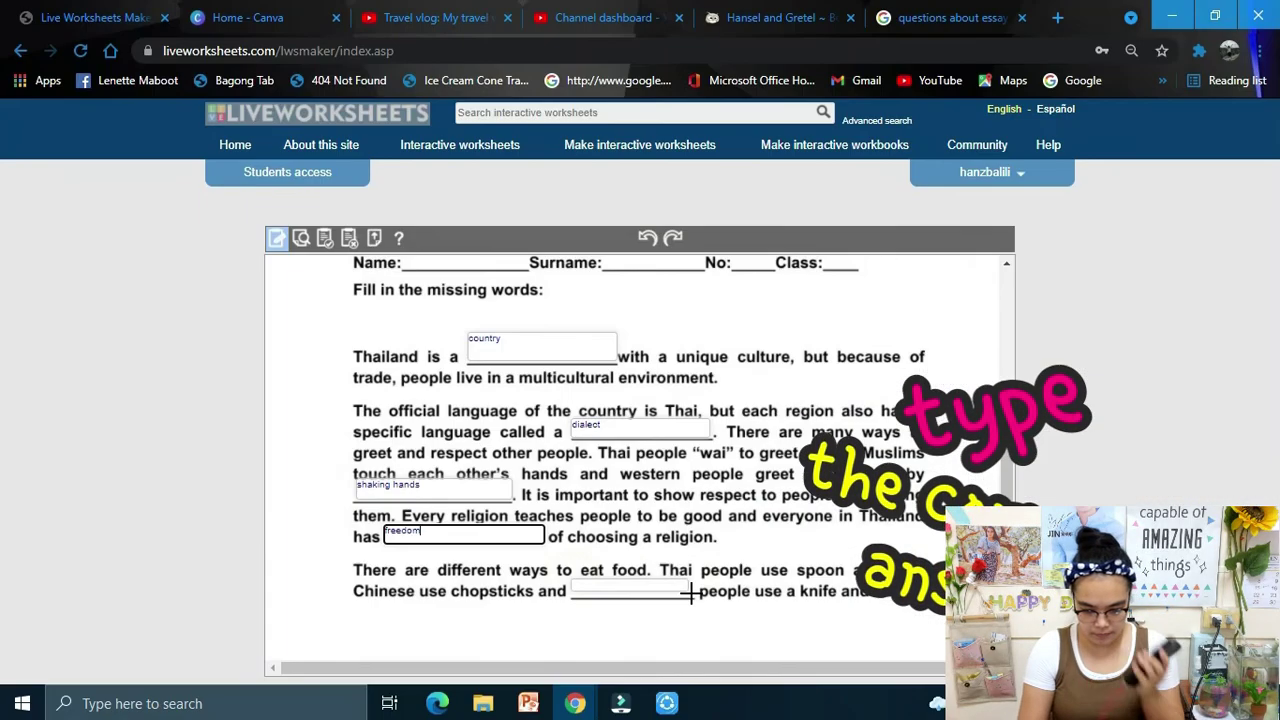
drag(598, 607, 832, 642)
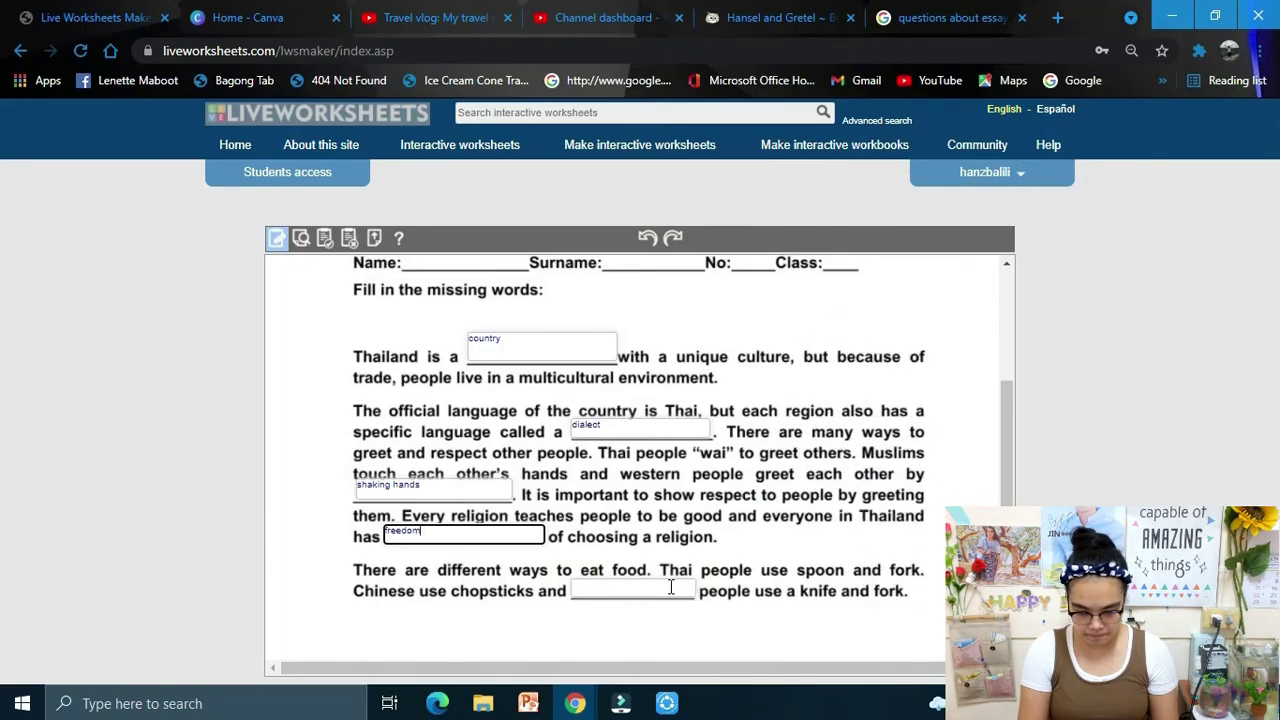
click(671, 590)
text(western)
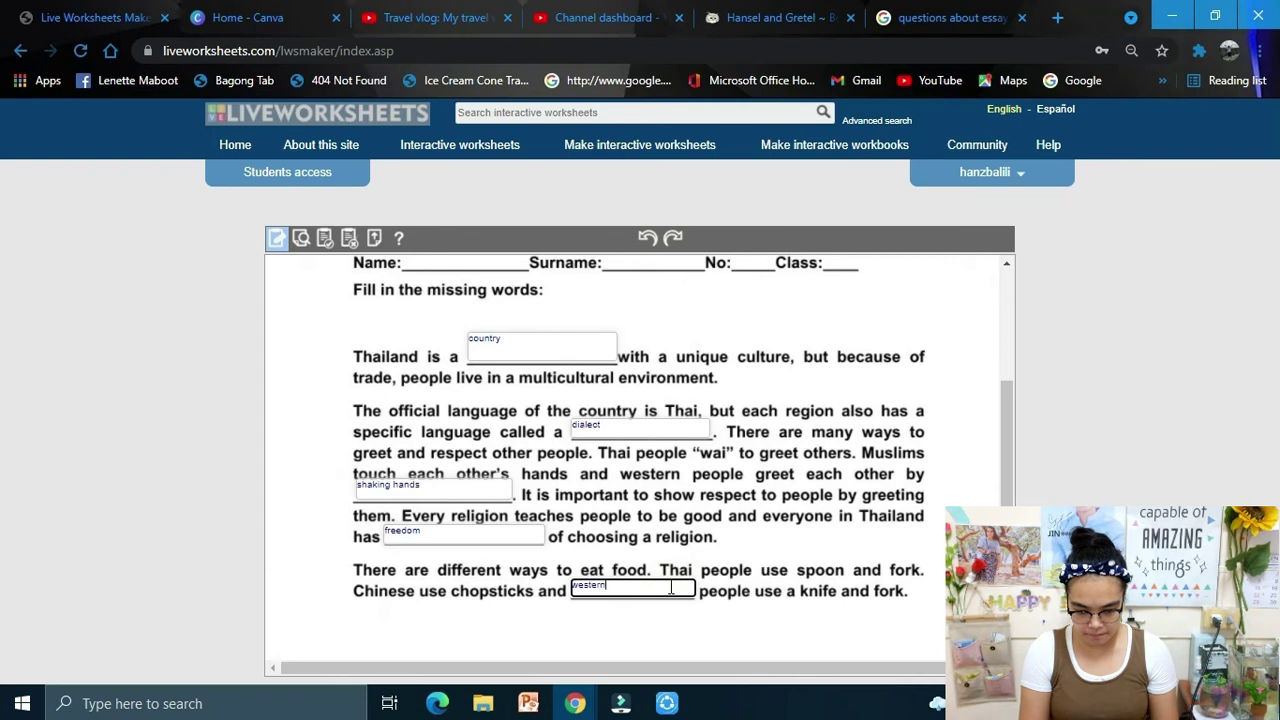
Preview the fill-in-the-blank worksheet and answer the blanks with country, language, shaking hands, freedom and western.
scroll(469, 436, down, 1)
scroll(469, 435, up, 4)
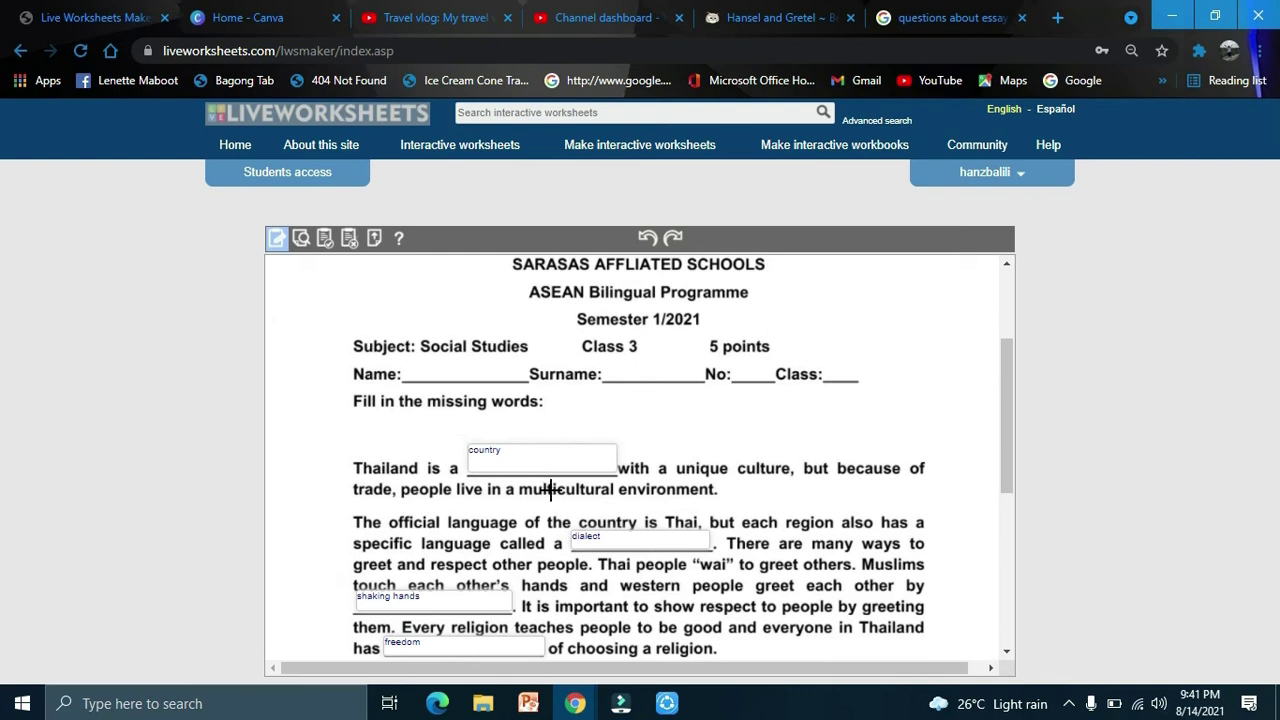
scroll(549, 489, down, 5)
scroll(549, 489, up, 2)
click(300, 237)
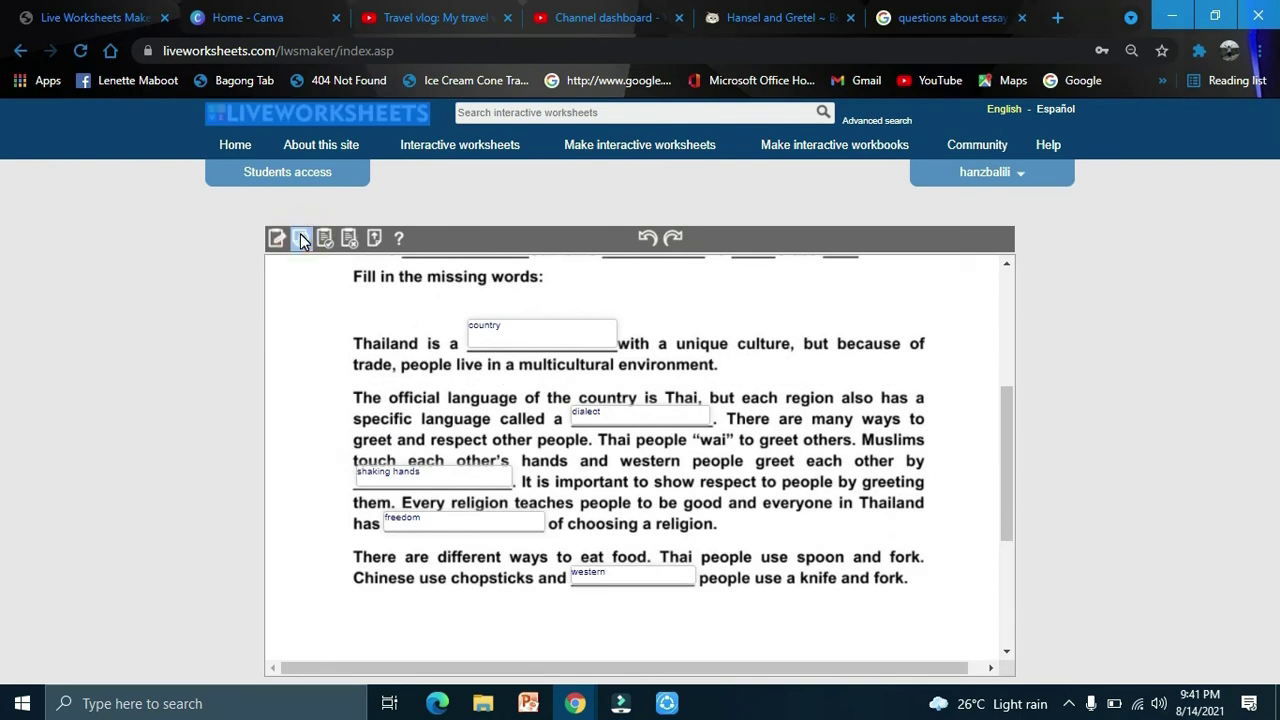
scroll(549, 458, down, 3)
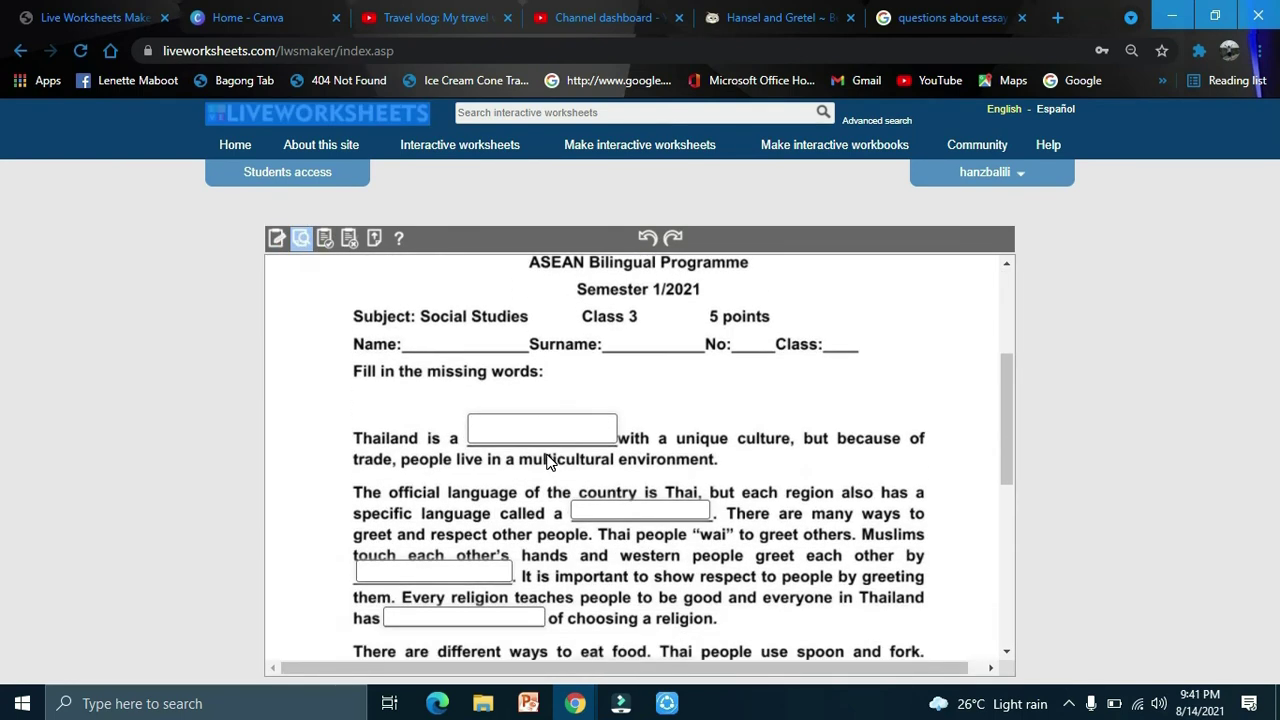
click(491, 424)
text(count)
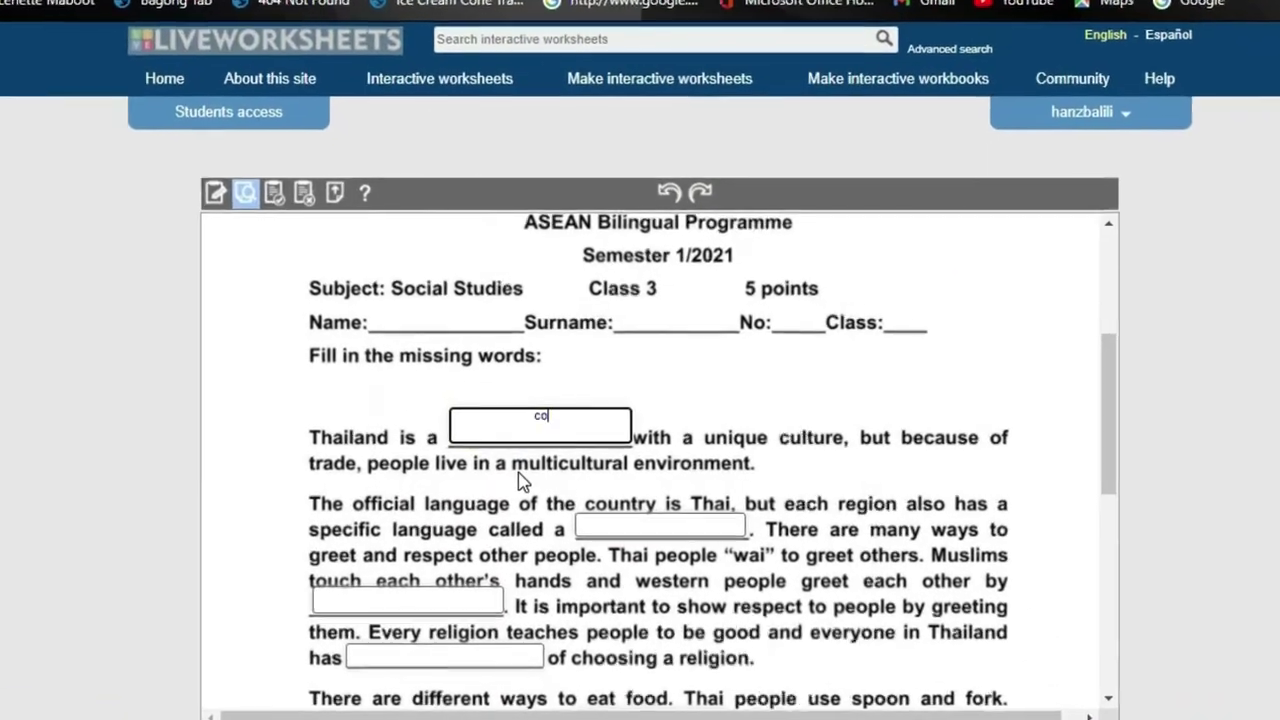
text(ry)
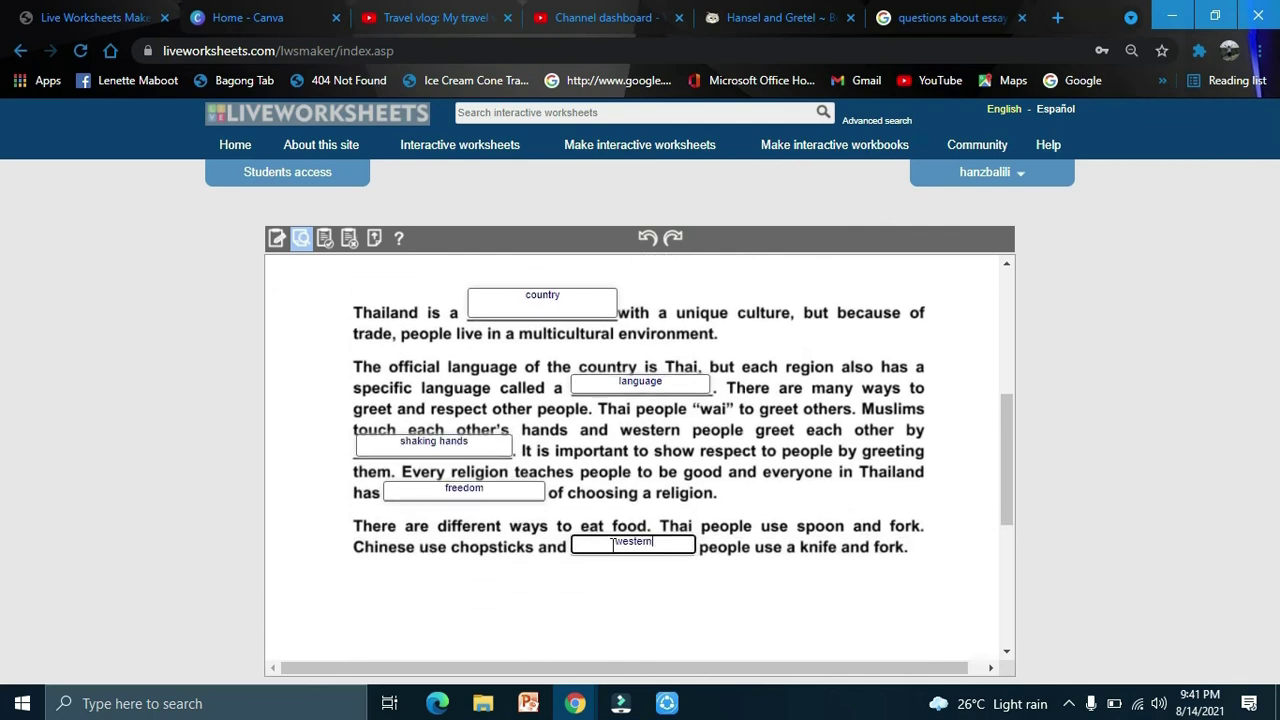
Finish the fill-in-the-blank worksheet preview to check how the answers are marked, and save the worksheet for sharing.
click(603, 614)
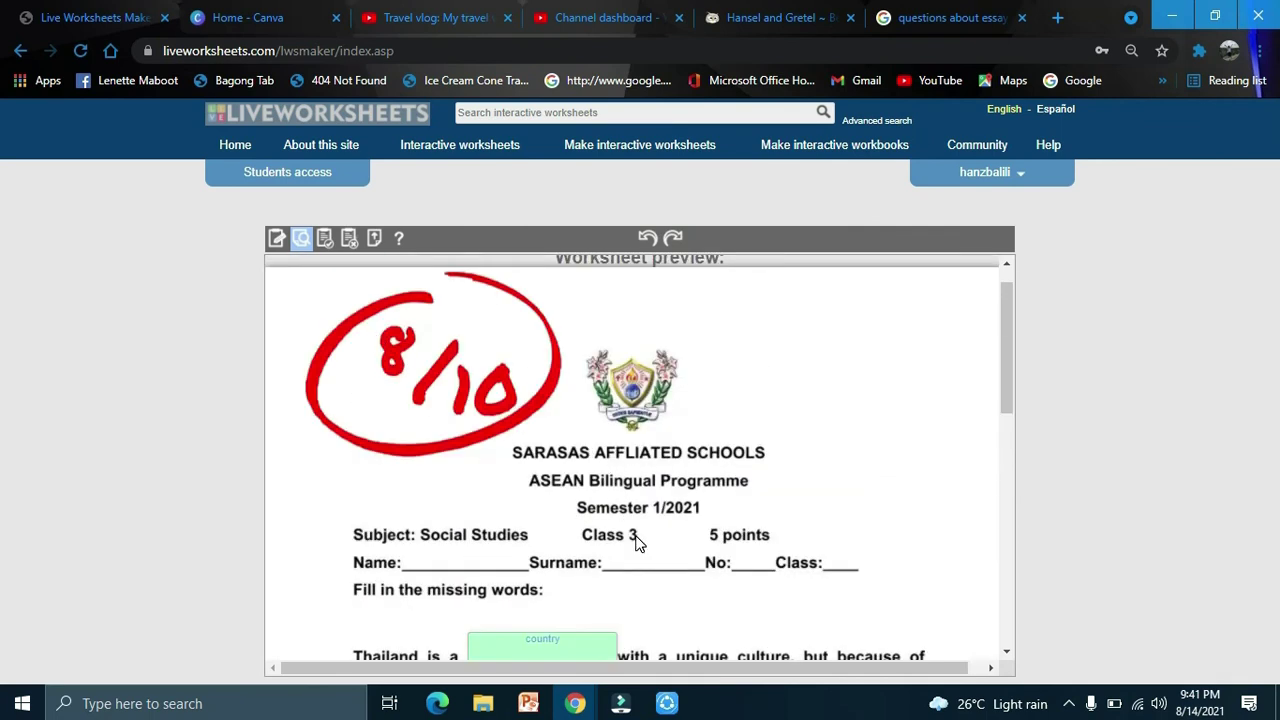
scroll(636, 543, down, 3)
scroll(637, 543, up, 3)
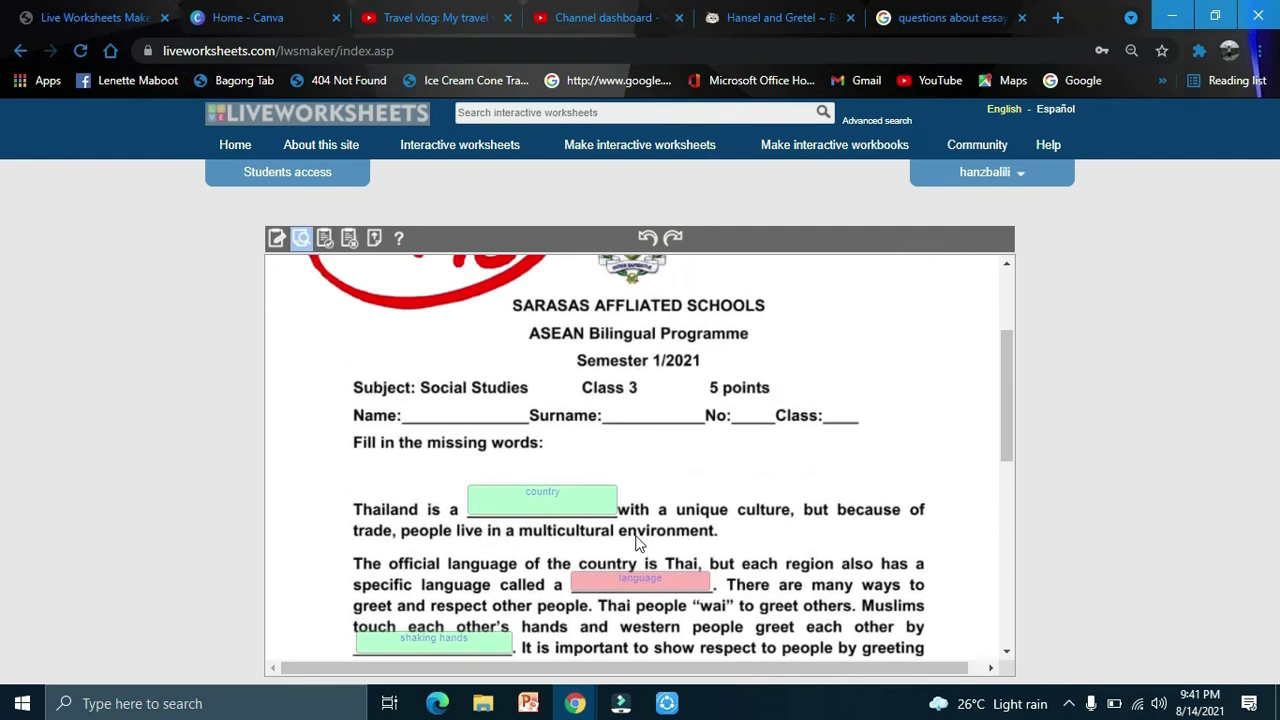
scroll(456, 336, up, 2)
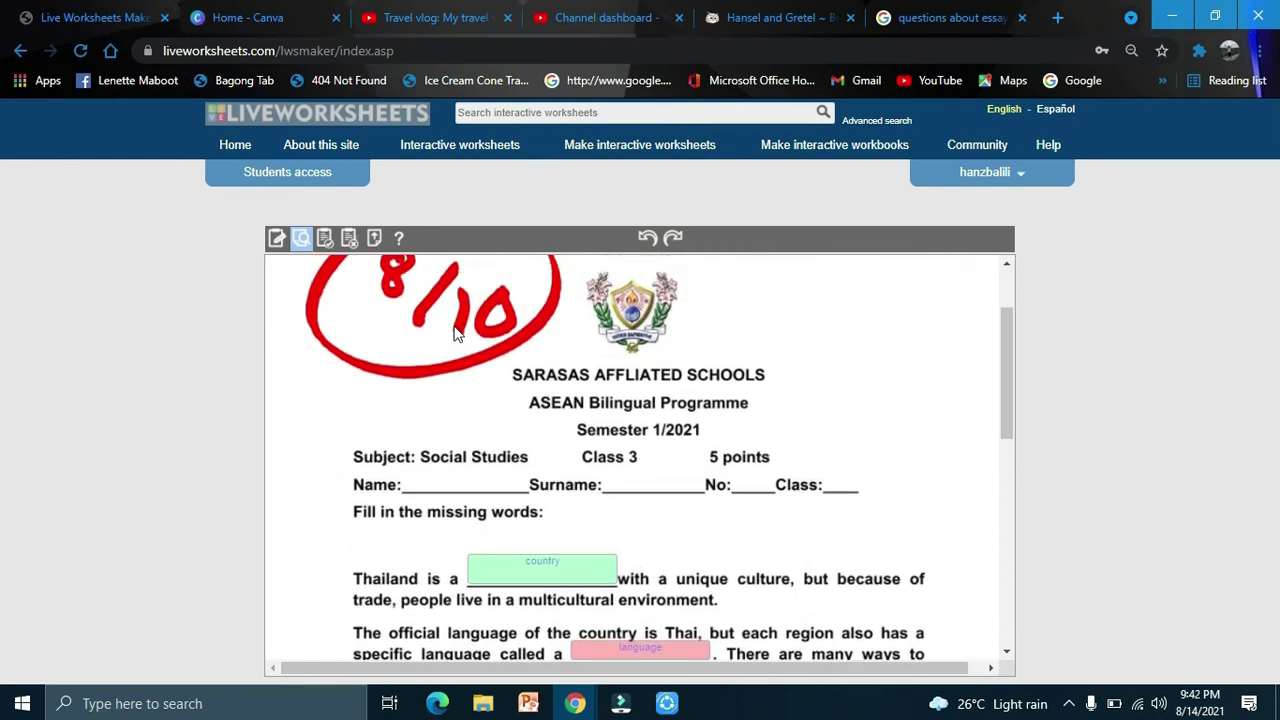
scroll(455, 335, down, 3)
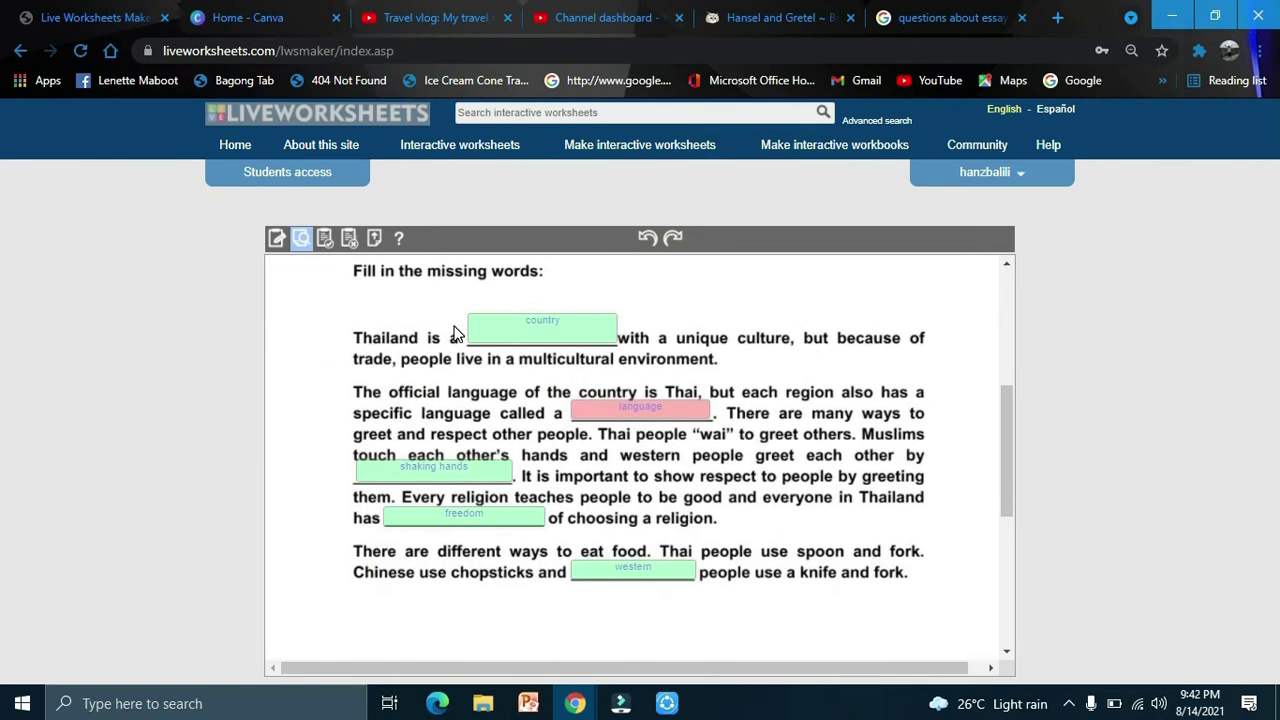
click(325, 240)
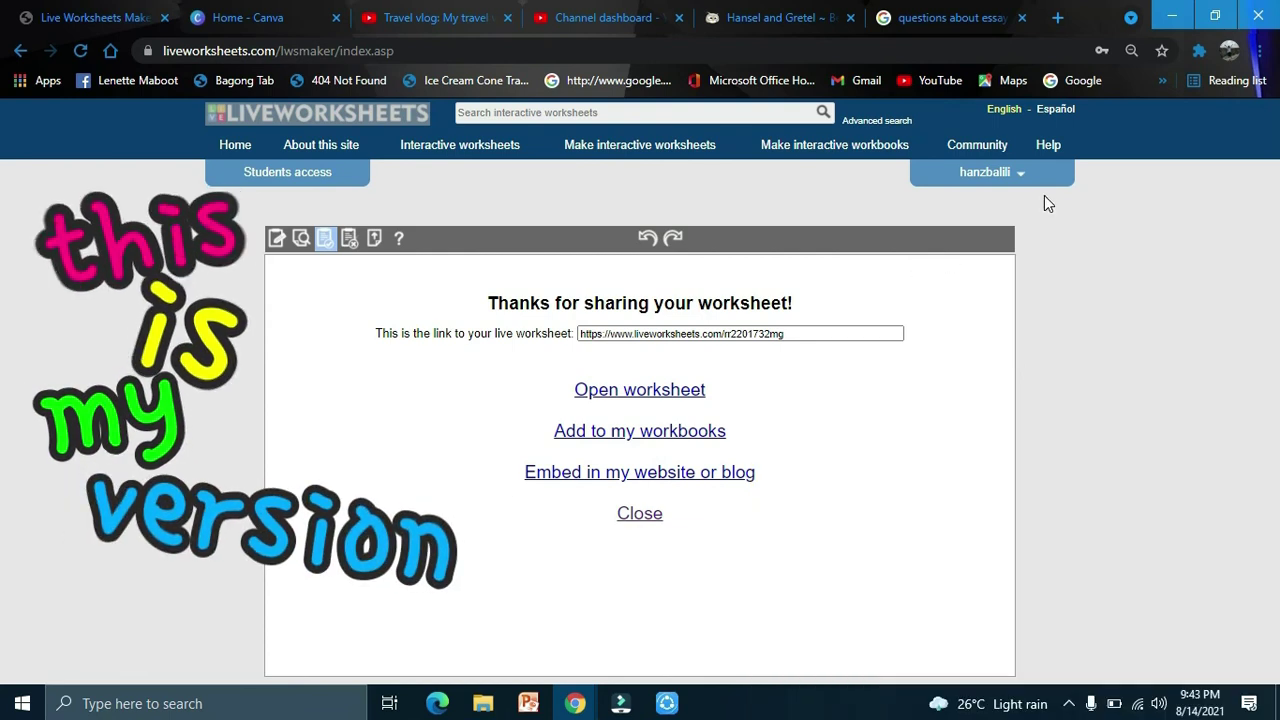
Open the account's own worksheets and look through the shared ones.
click(1022, 176)
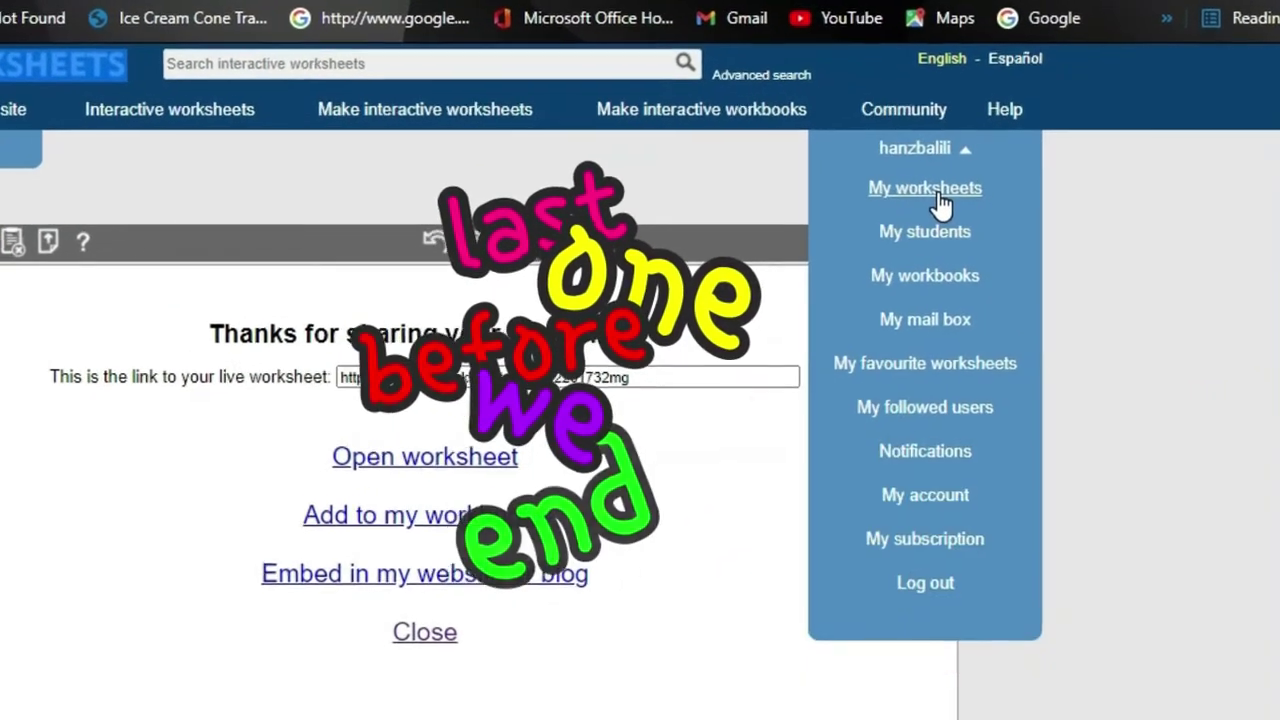
click(860, 185)
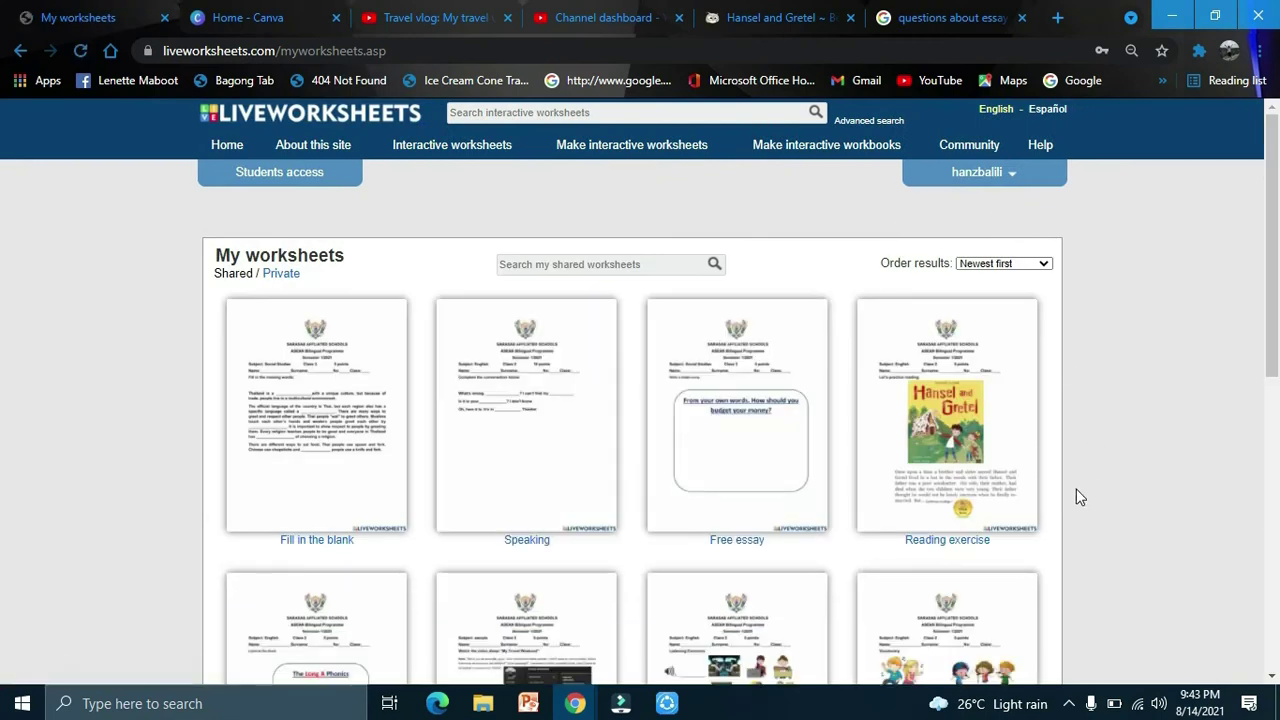
scroll(1076, 496, down, 5)
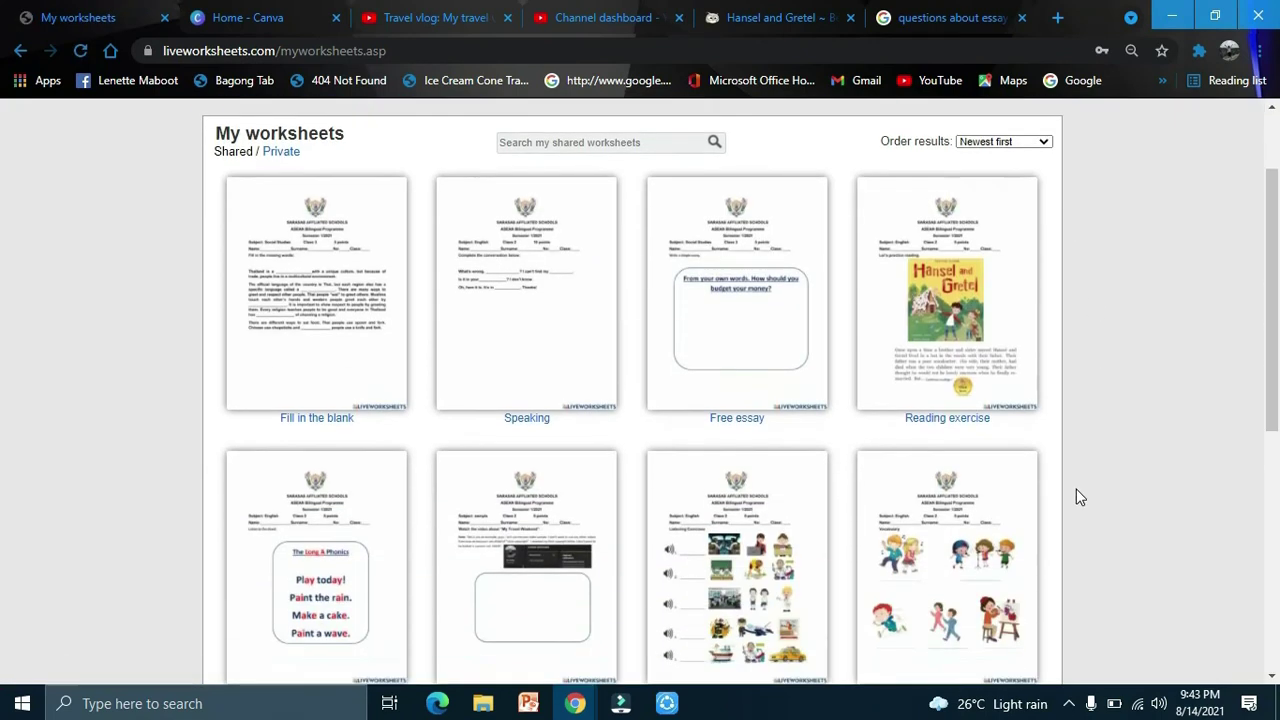
scroll(1076, 496, up, 5)
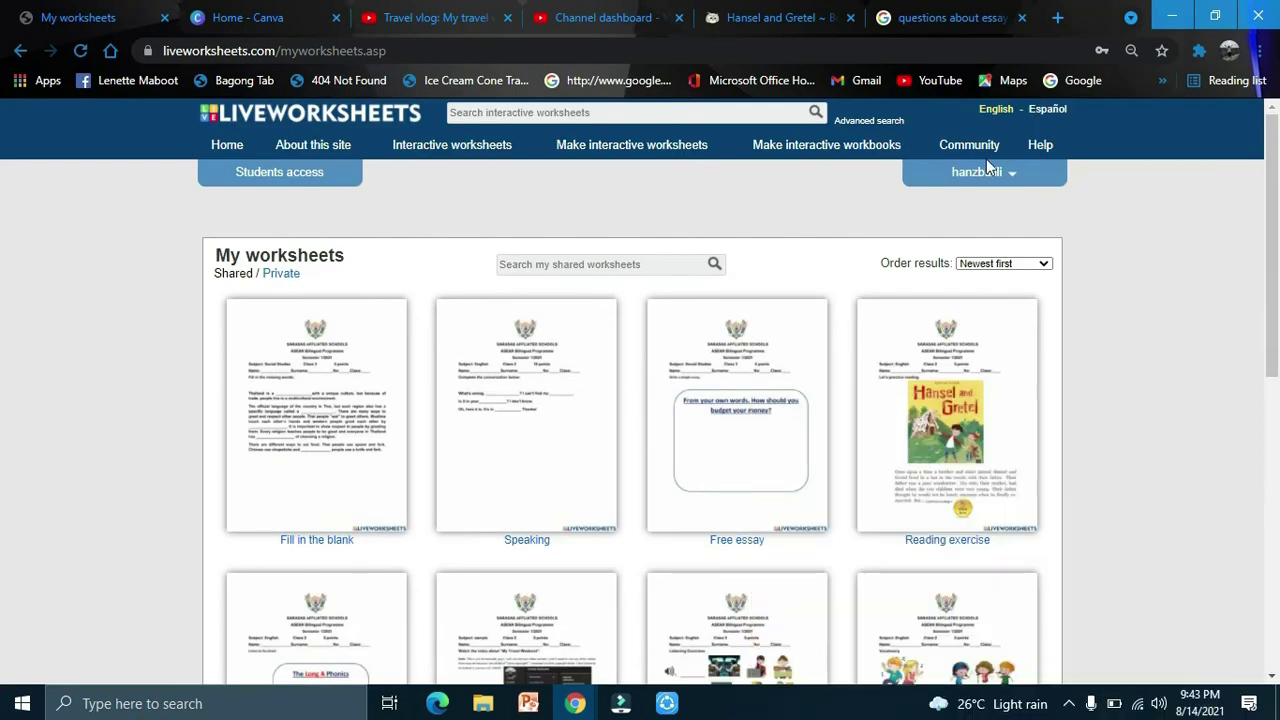
Show the account's list of personal pages and settings.
click(1009, 178)
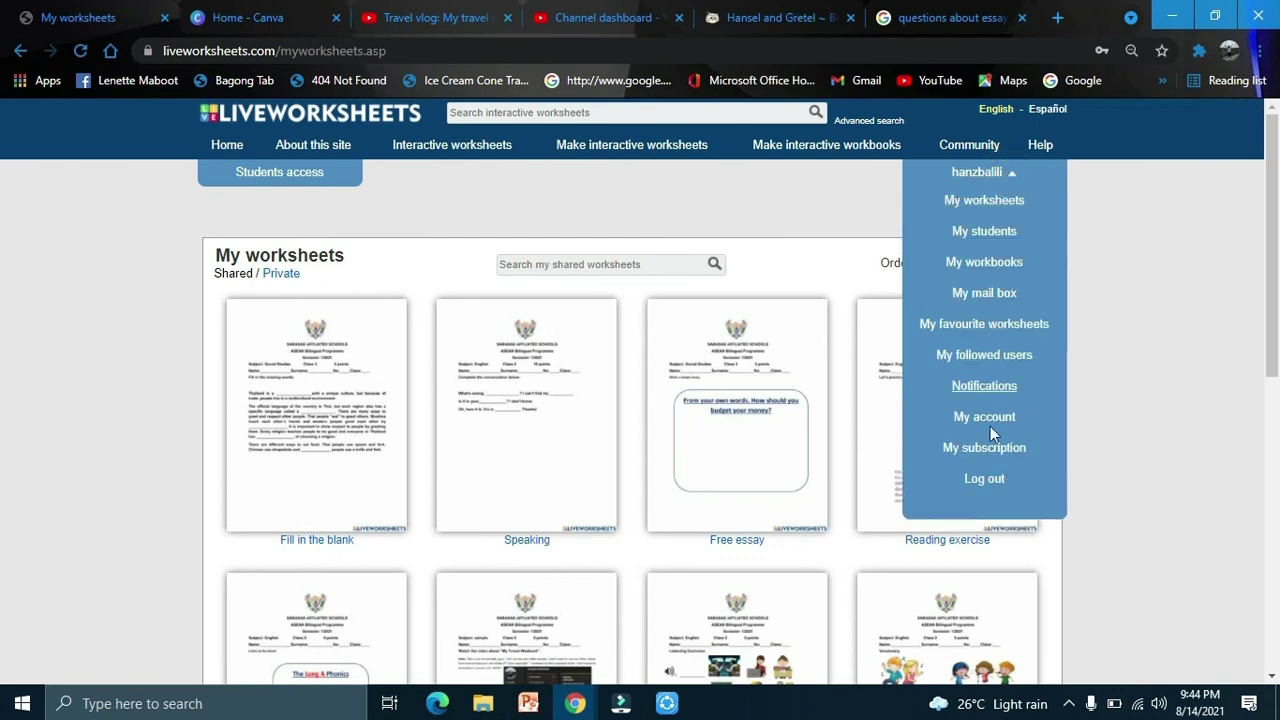